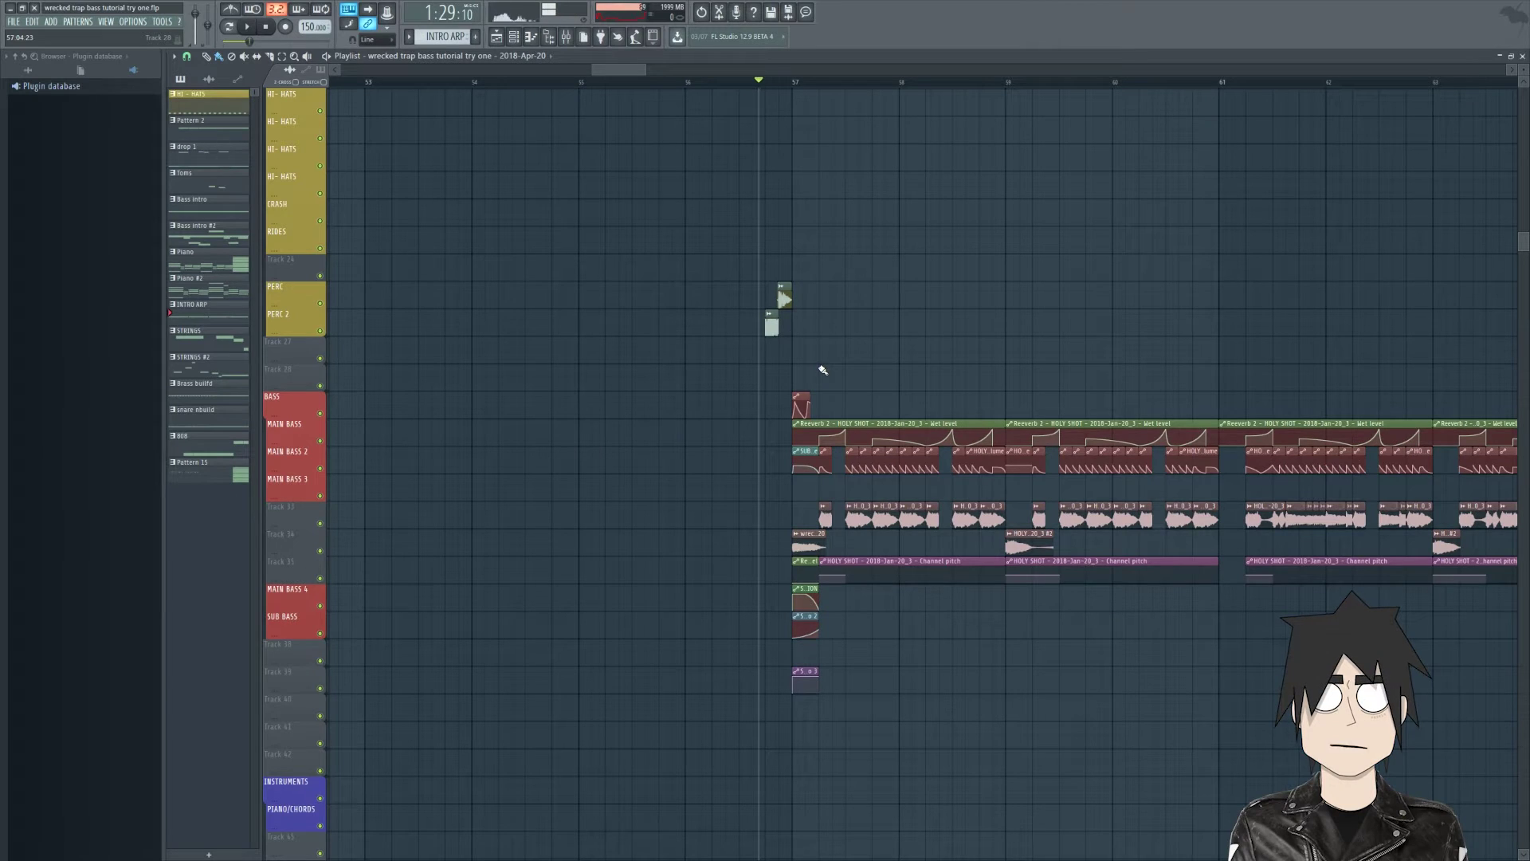
Step: Look over the playlist arrangement, from the reference and dub bass tracks to the edited bass clips after bar 57
left_click(566, 36)
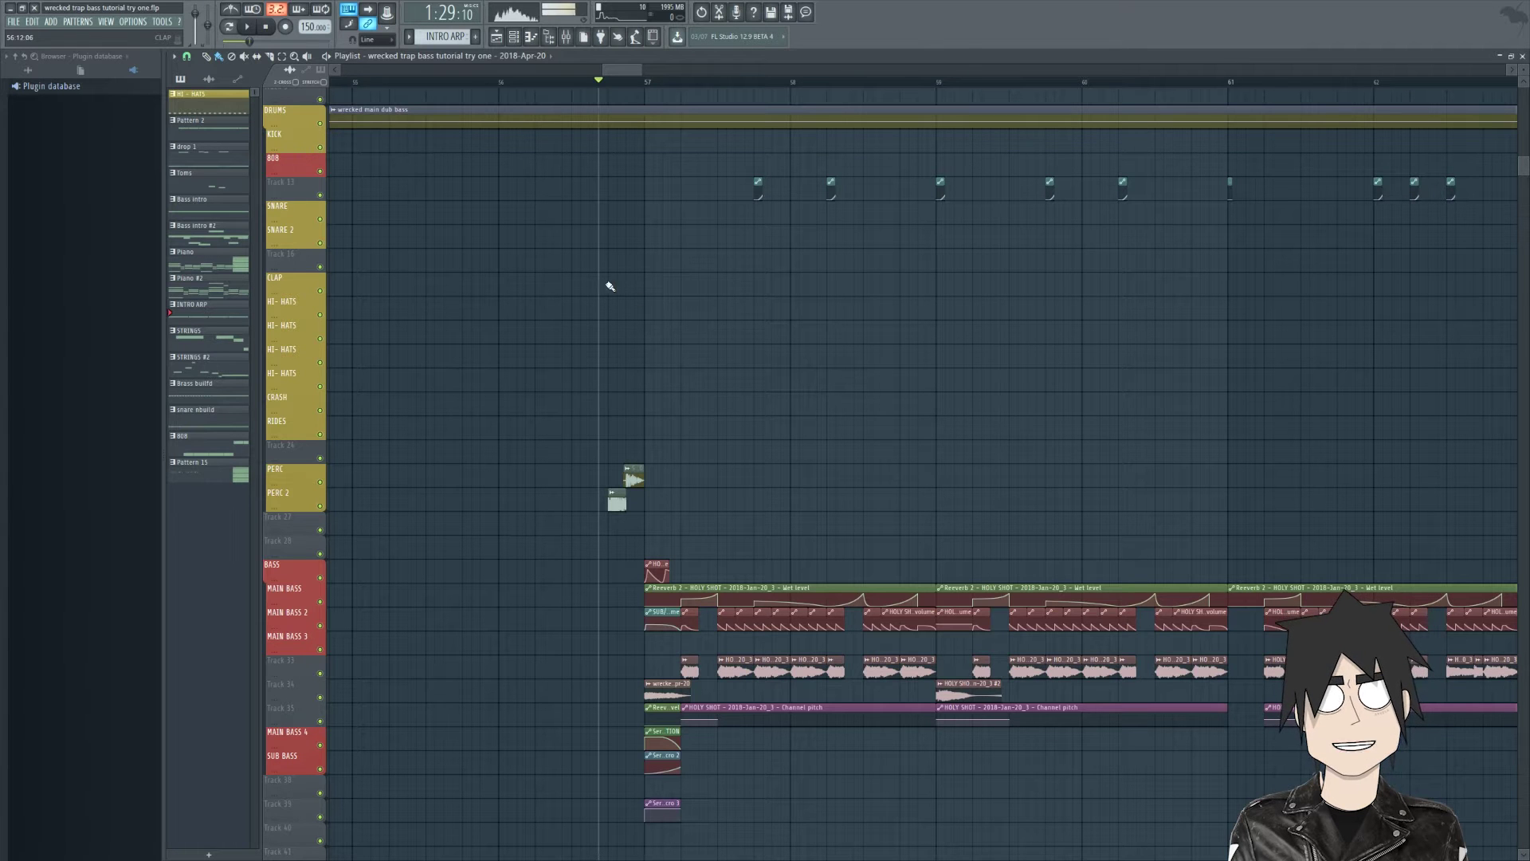
scroll(677, 292, "down", 5)
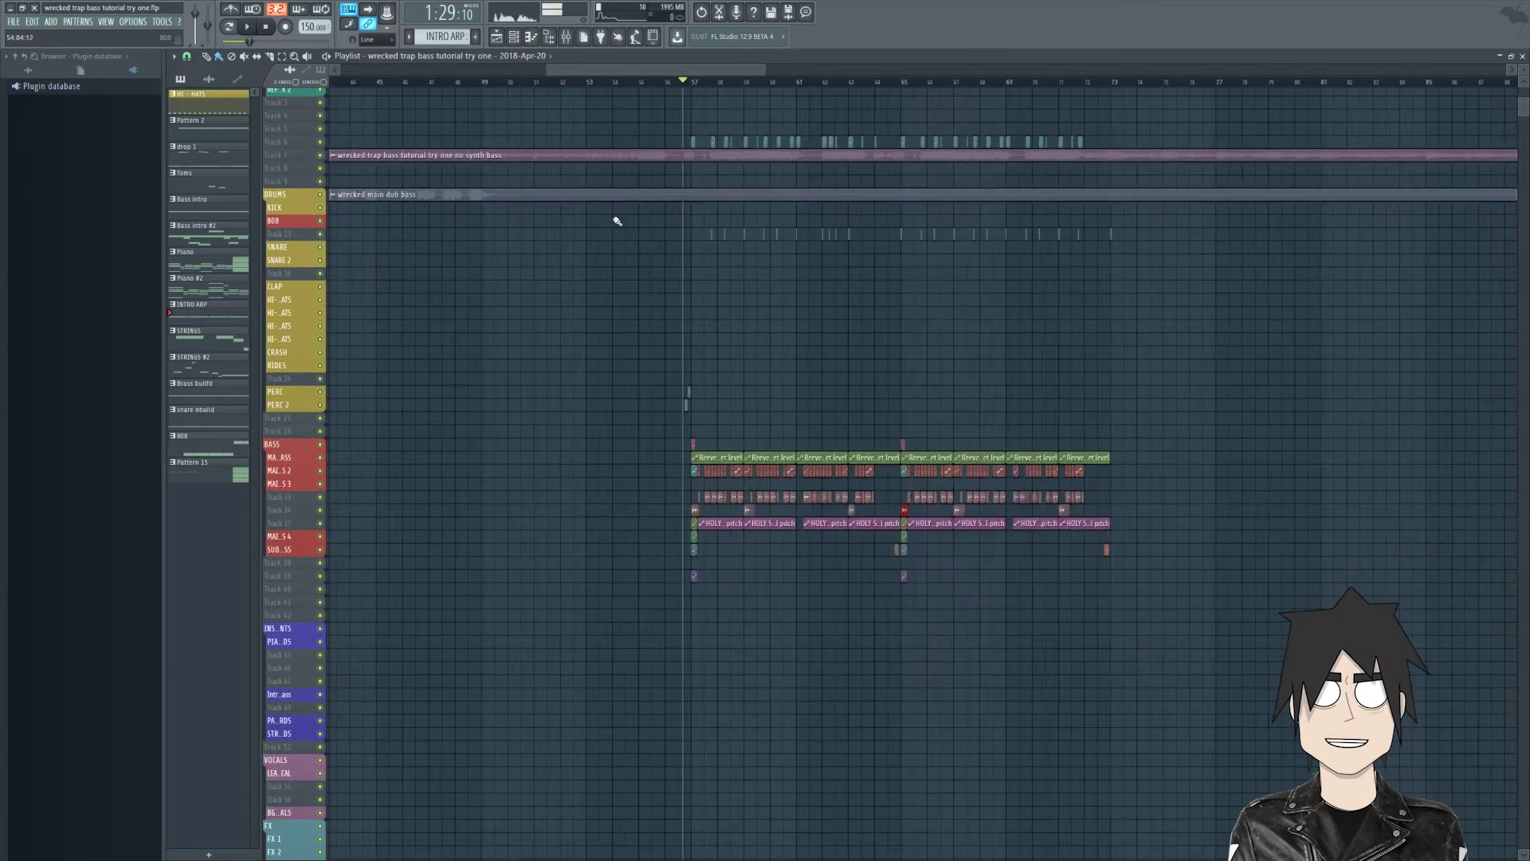
scroll(615, 219, "up", 3)
scroll(694, 227, "down", 3)
scroll(713, 383, "up", 3)
scroll(757, 411, "down", 3)
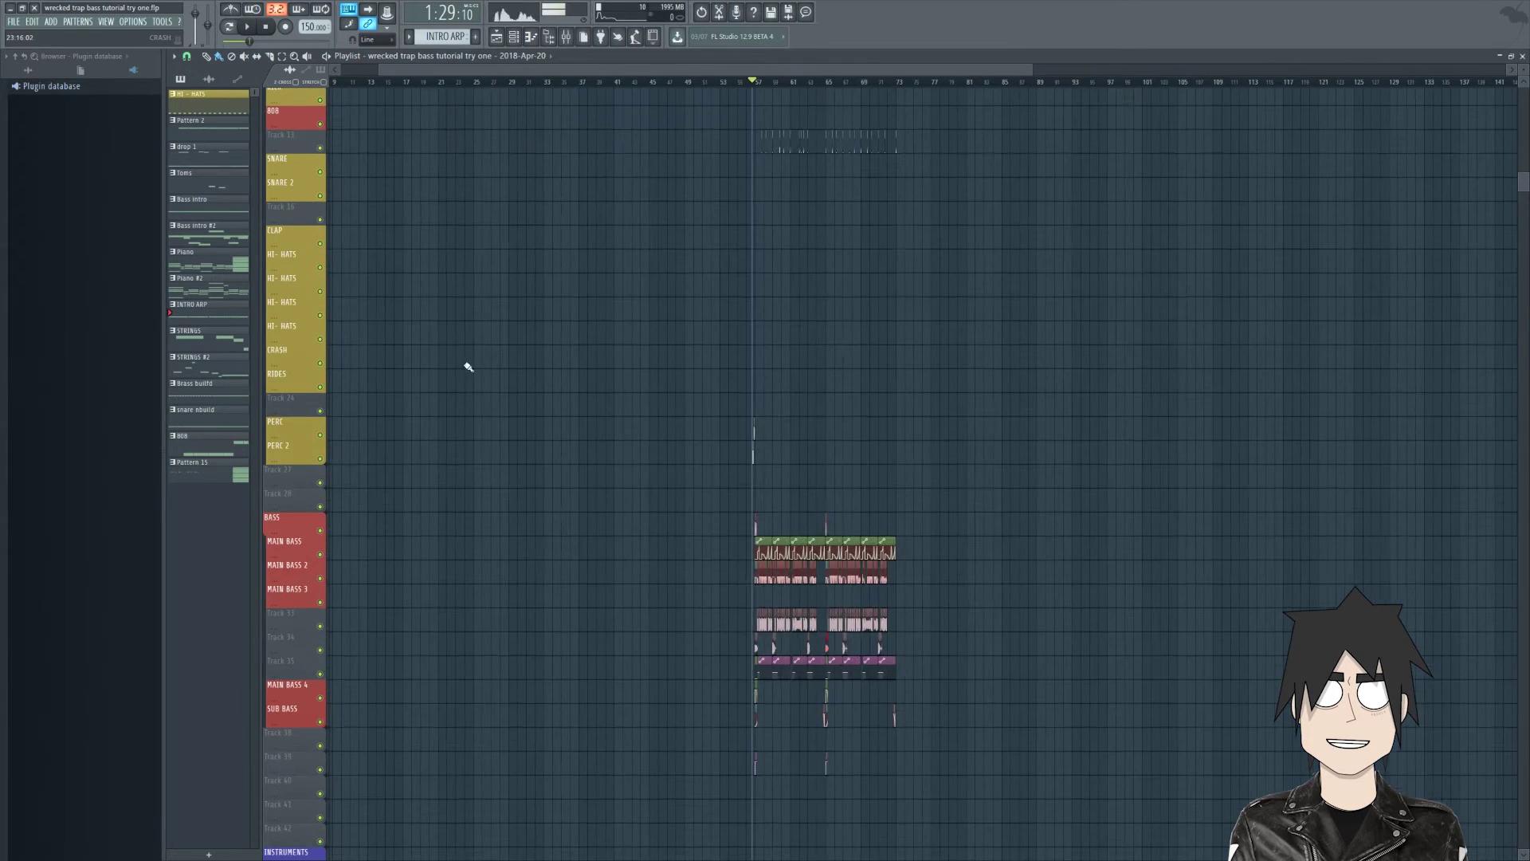
scroll(453, 304, "down", 1)
scroll(452, 304, "up", 2)
scroll(672, 205, "up", 4)
scroll(1127, 462, "down", 1)
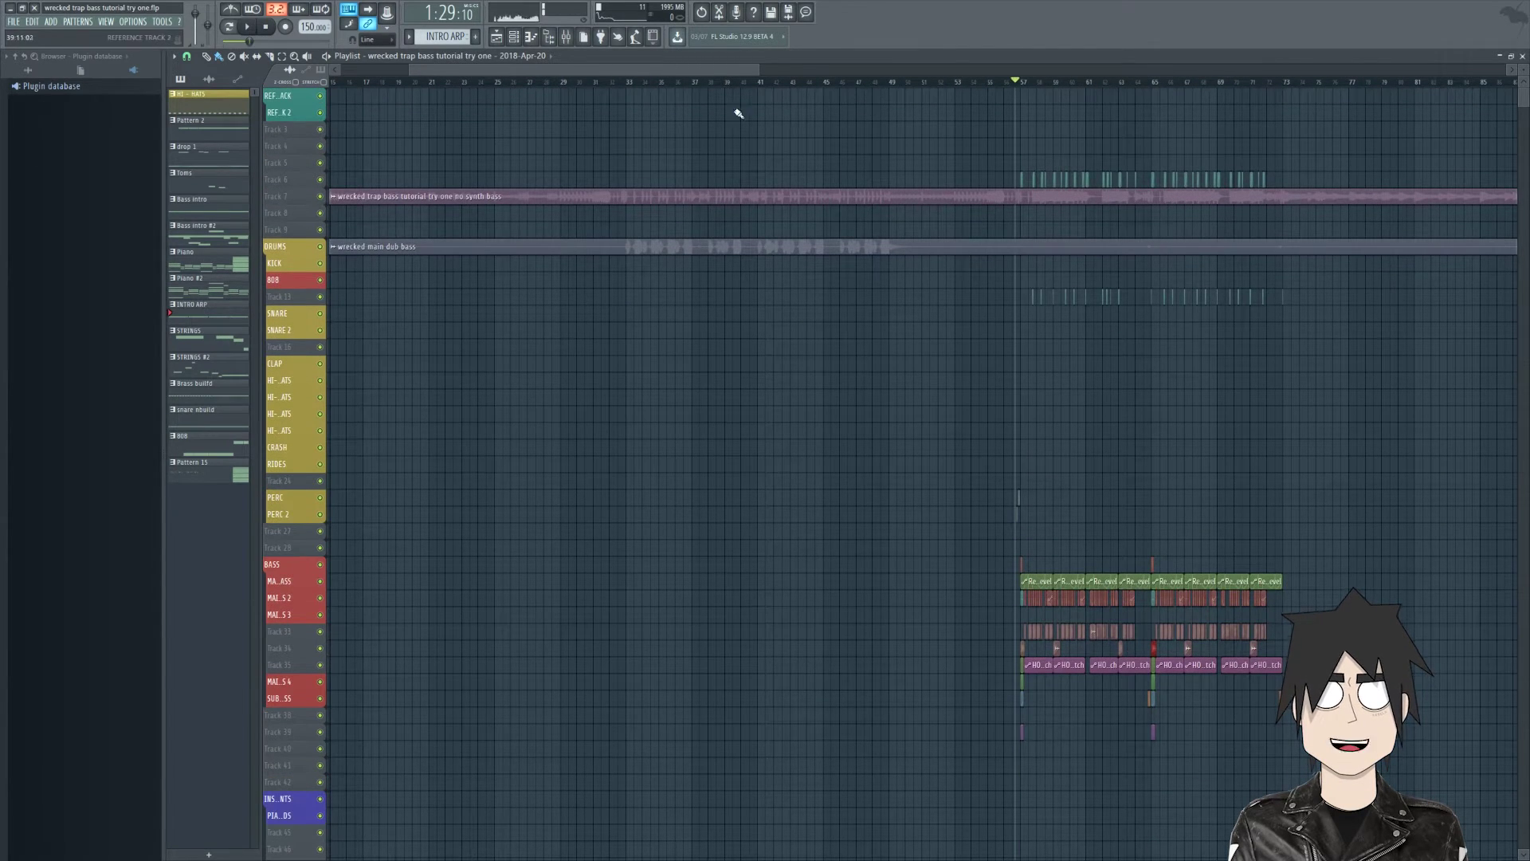
left_click_drag(744, 70, 637, 73)
scroll(623, 109, "down", 5)
scroll(813, 170, "up", 5)
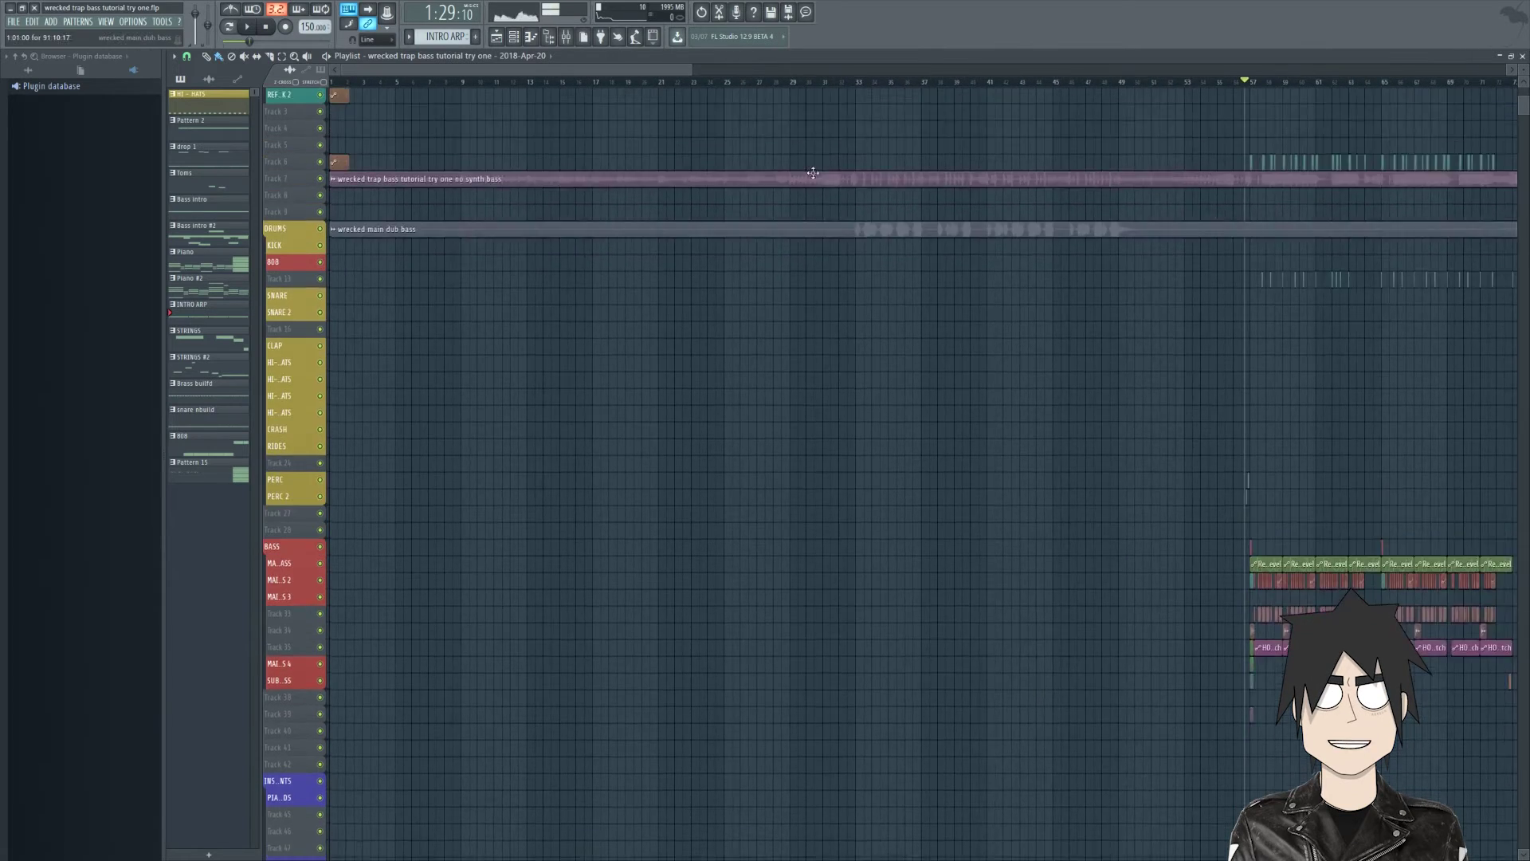
scroll(833, 180, "down", 2)
scroll(921, 165, "up", 2)
scroll(921, 165, "down", 2)
scroll(939, 410, "up", 3)
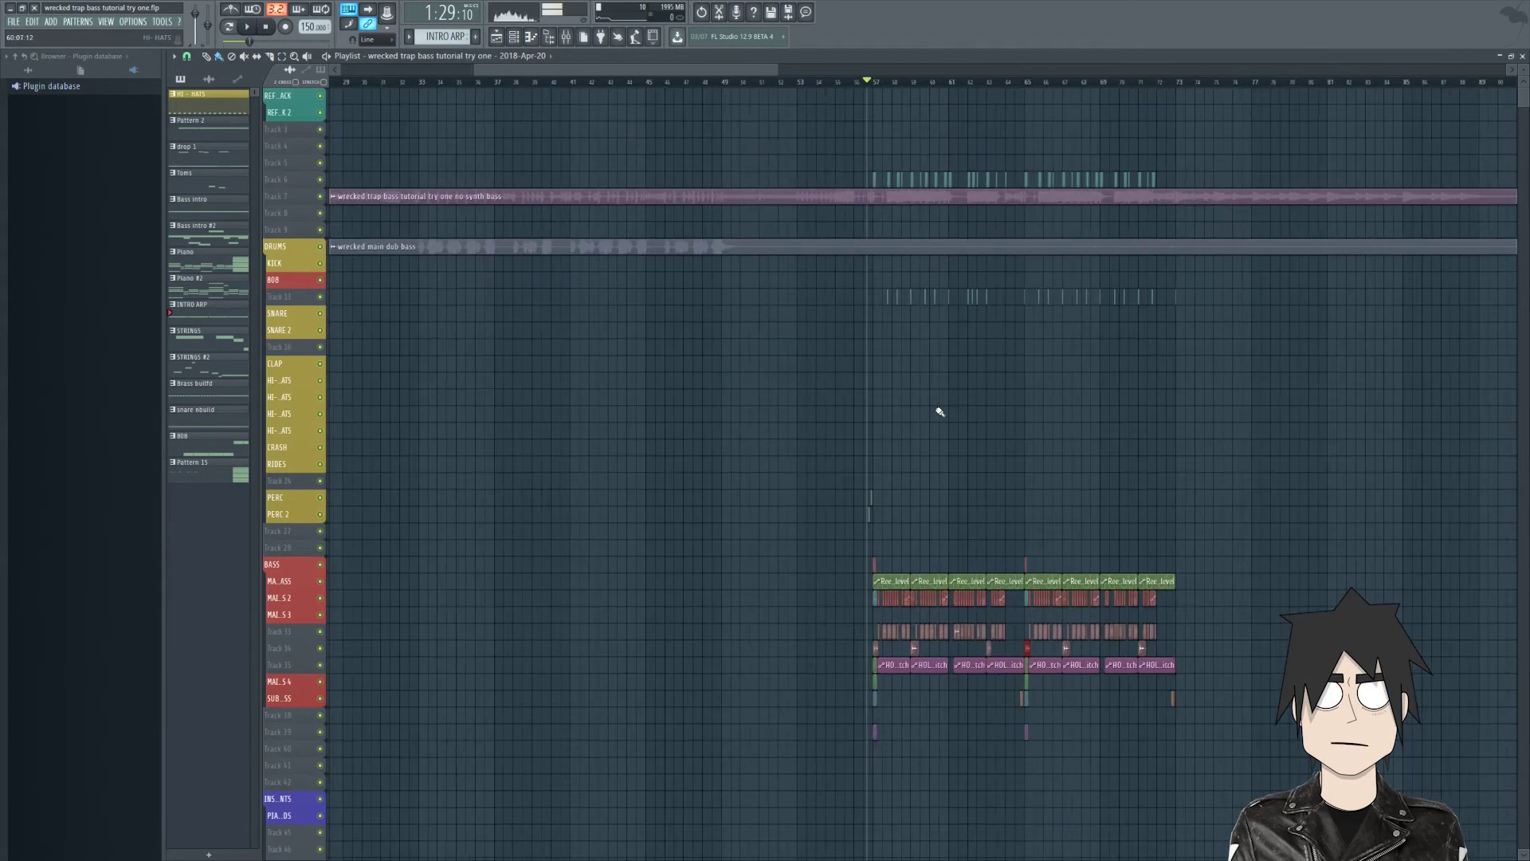
scroll(942, 419, "up", 1)
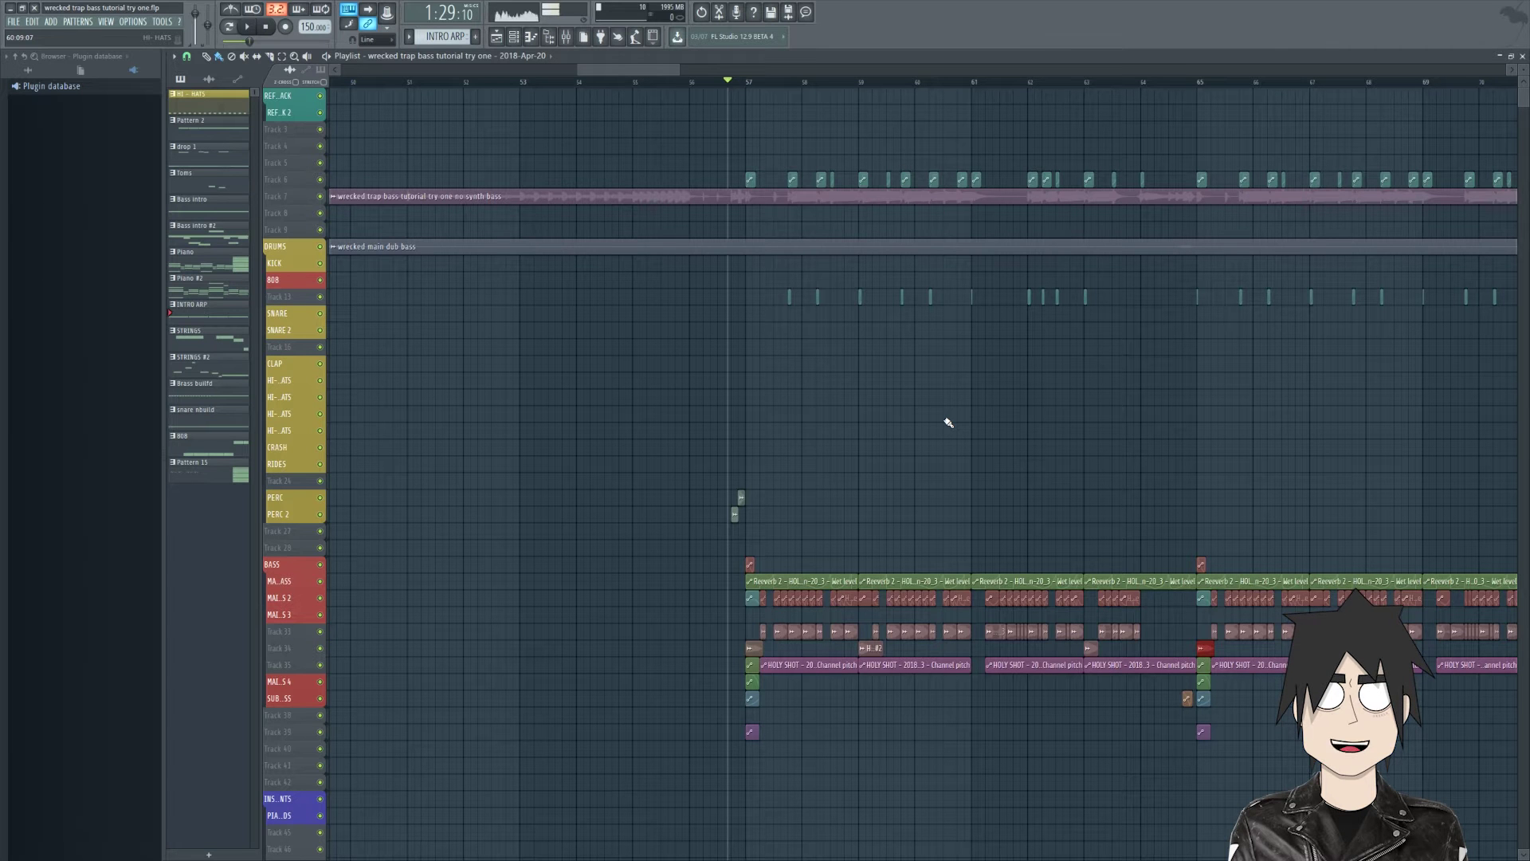
Step: Play the song from just before the wrecked main dub bass starts sounding and solo its DRUMS track
scroll(536, 105, "left", 5)
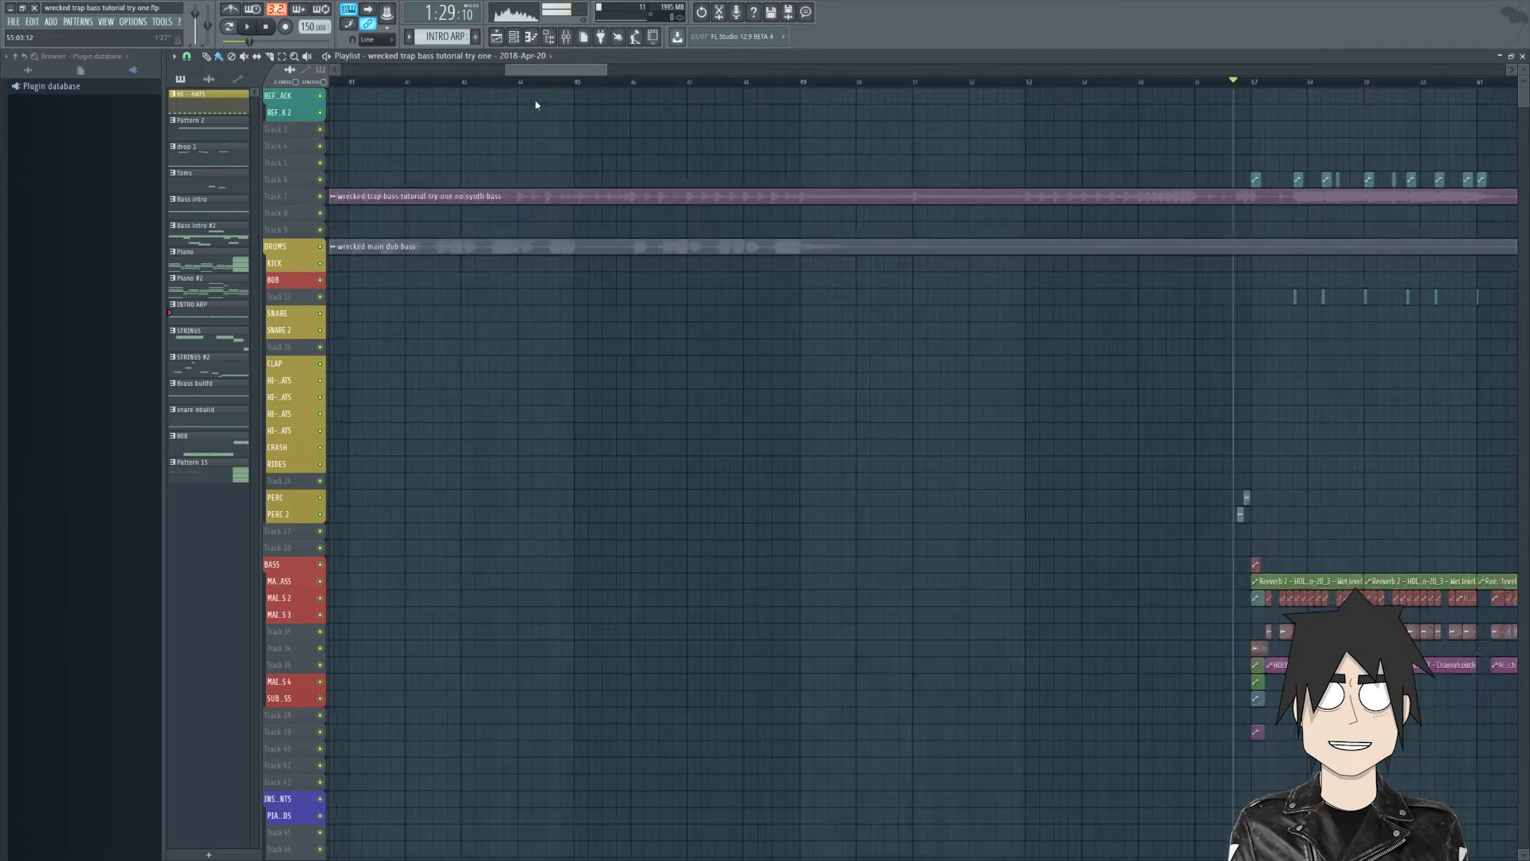
scroll(546, 120, "left", 3)
scroll(683, 120, "up", 3)
left_click(597, 75)
key("space")
scroll(698, 289, "up", 2)
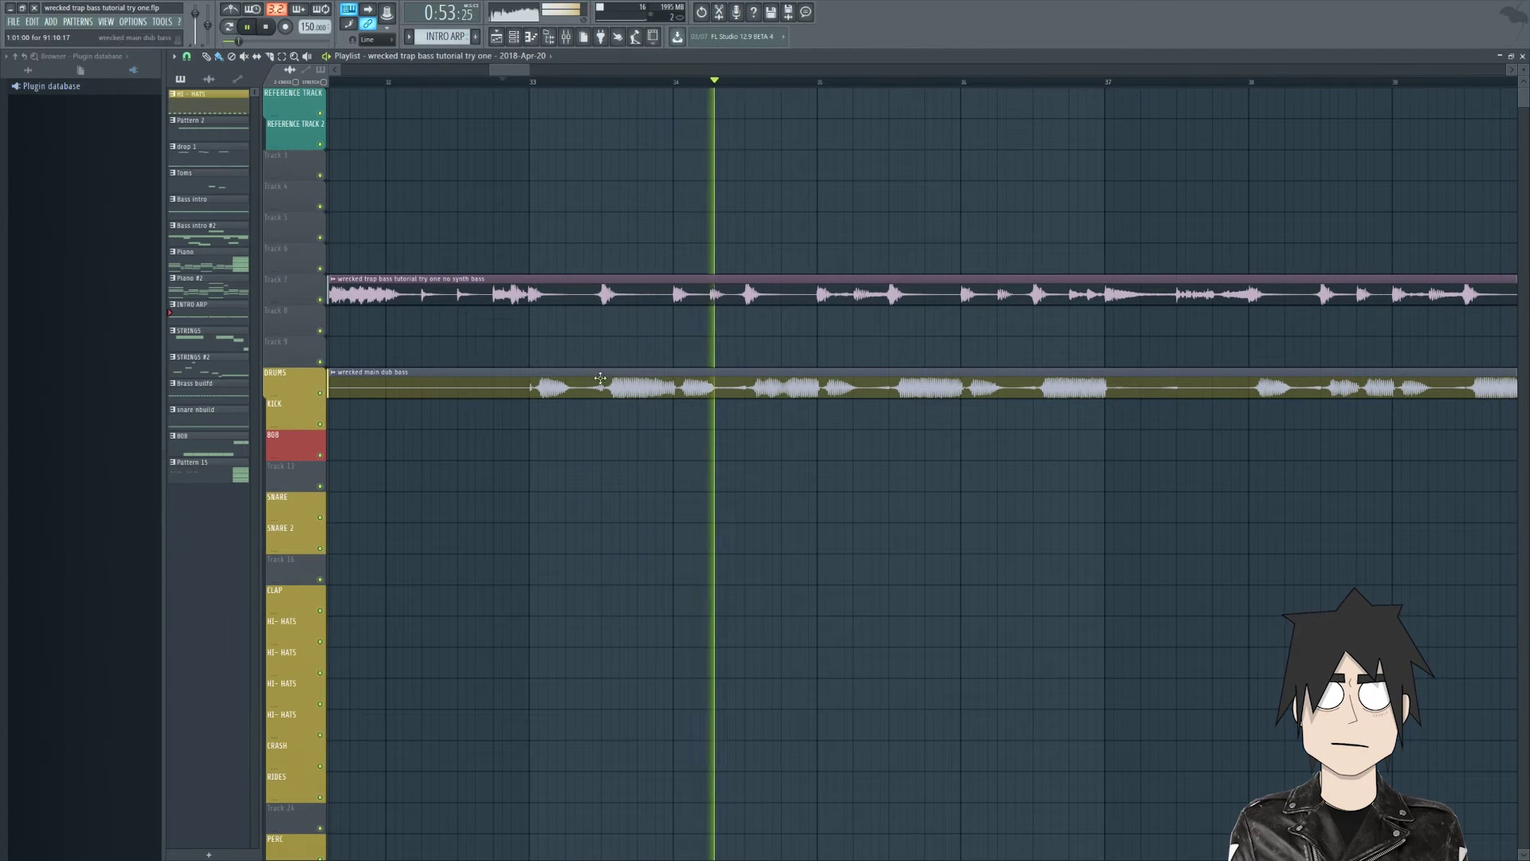
right_click(320, 393)
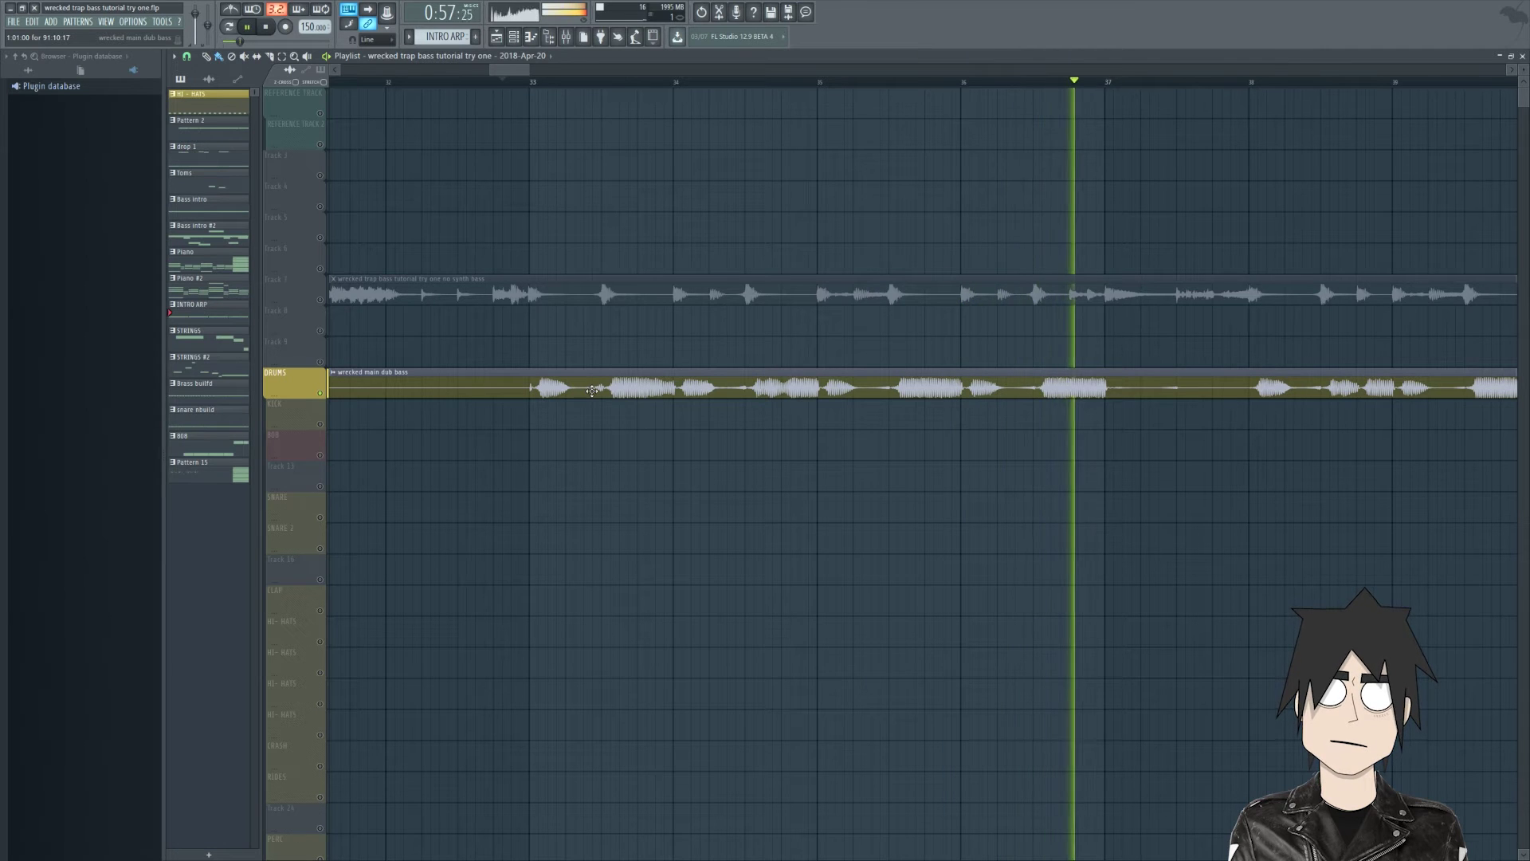
scroll(677, 344, "down", 3)
scroll(1004, 352, "up", 4)
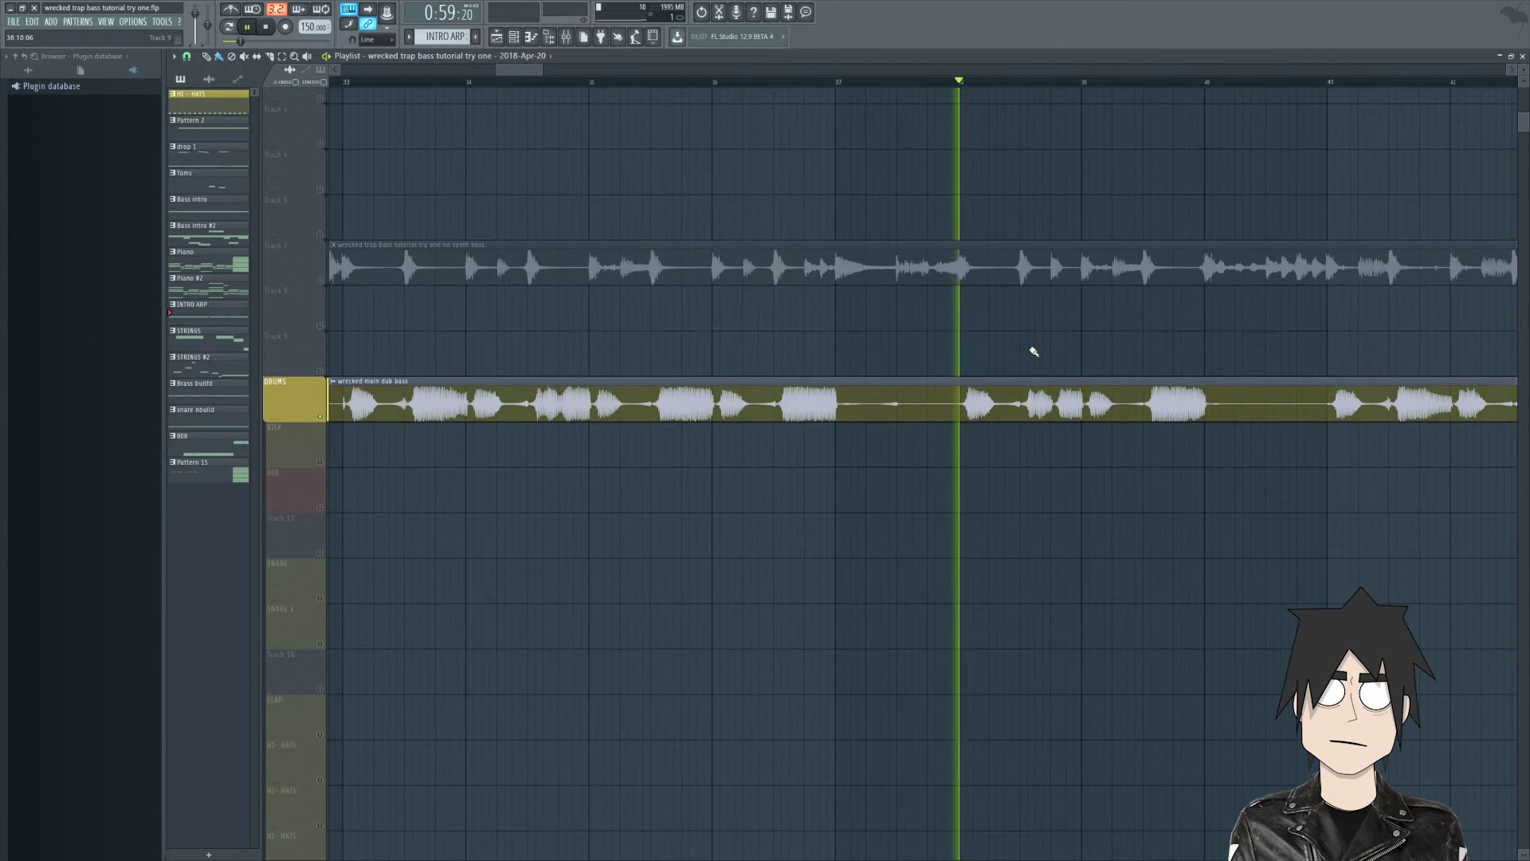
scroll(914, 345, "down", 2)
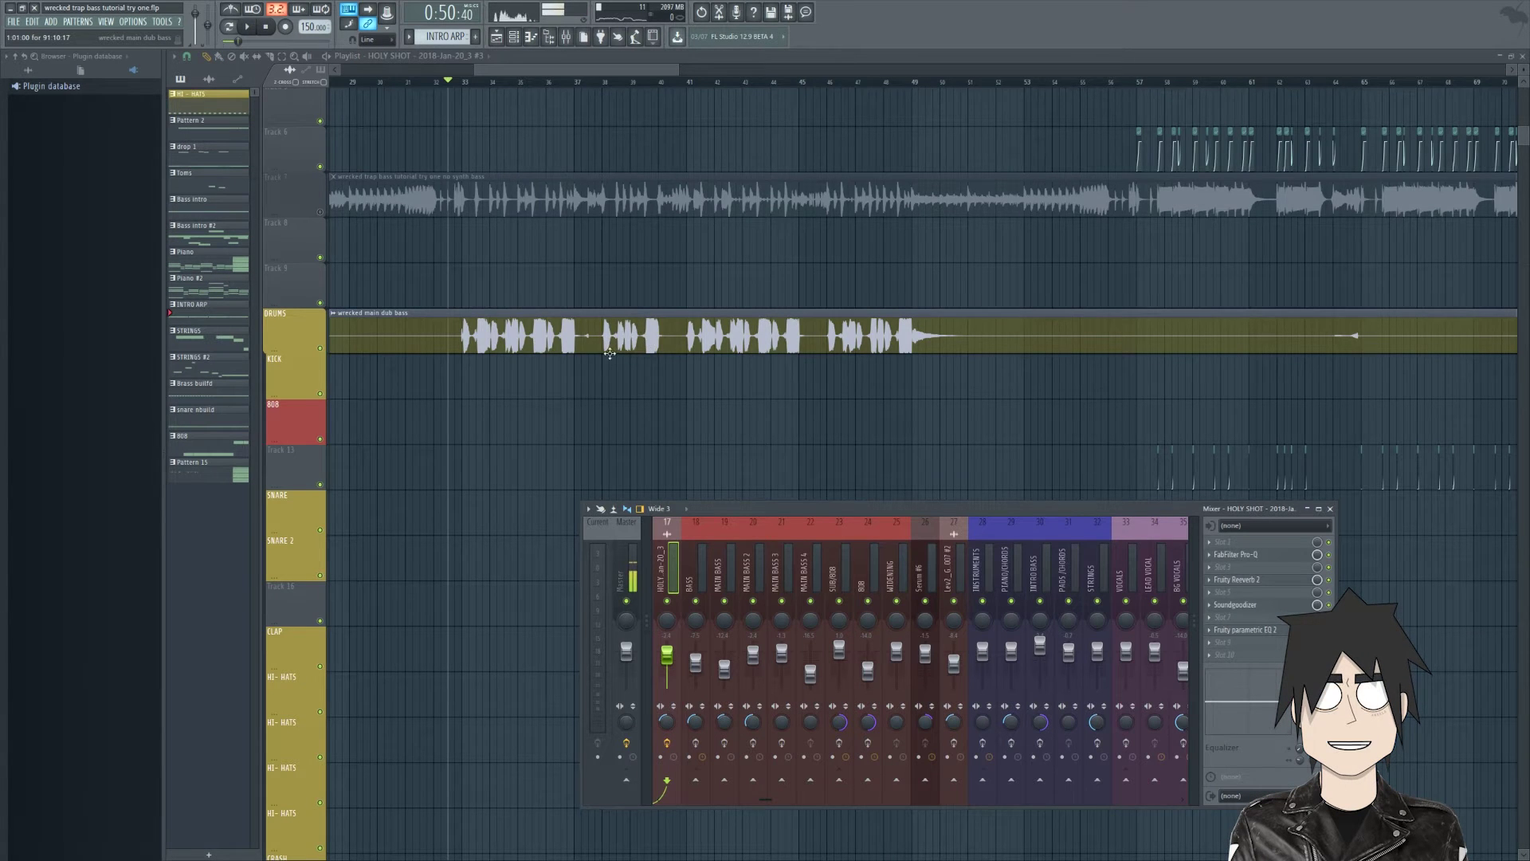
Step: Examine the chopped bass clips and automation on the bass tracks in the playlist
scroll(609, 353, "down", 2)
scroll(1148, 430, "up", 2)
scroll(892, 385, "down", 3)
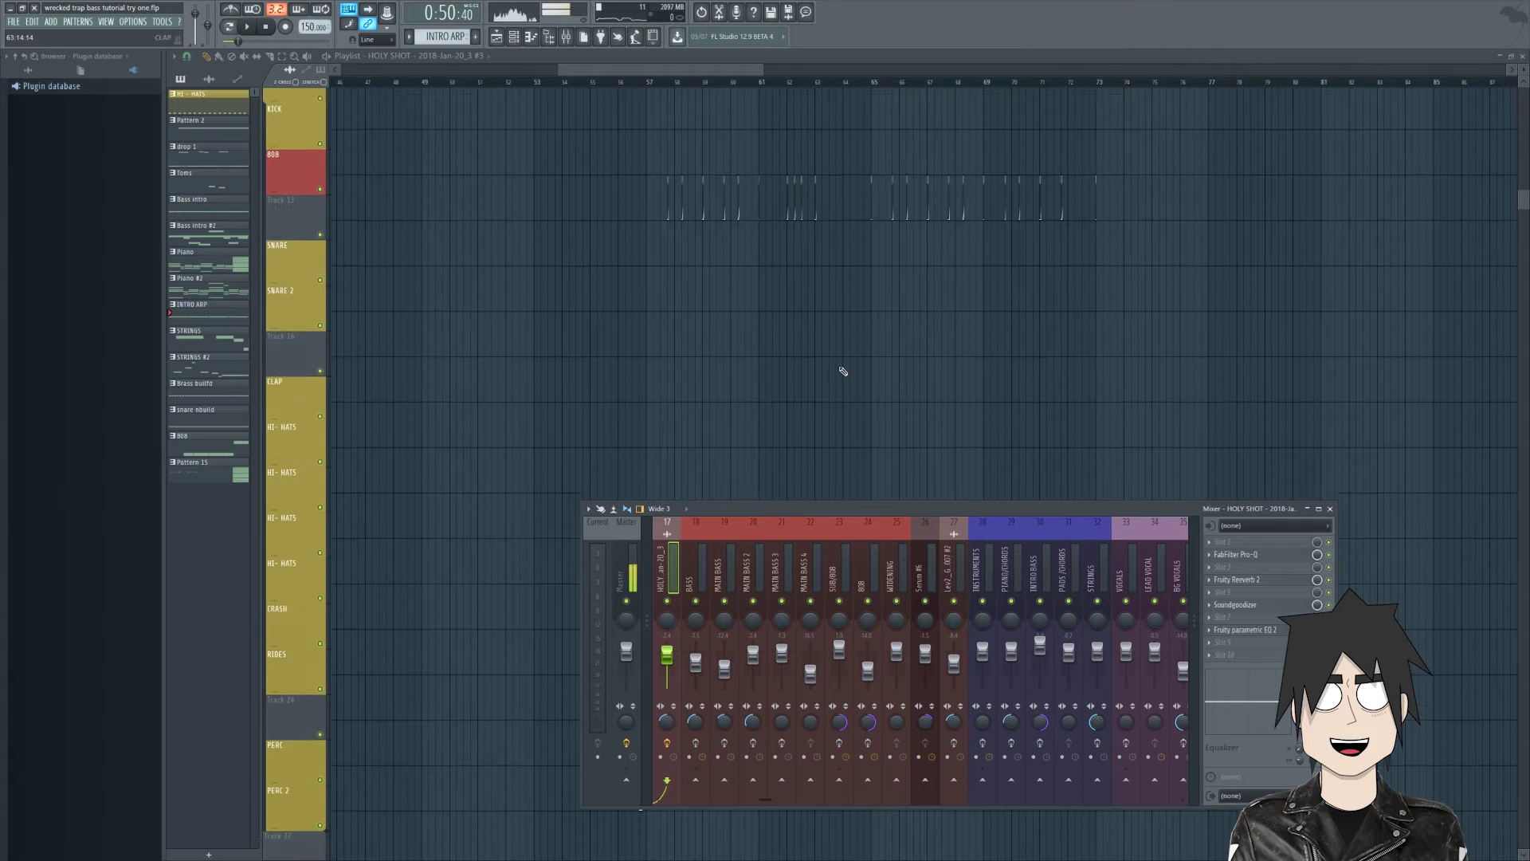
scroll(1036, 363, "up", 2)
scroll(1084, 363, "down", 5)
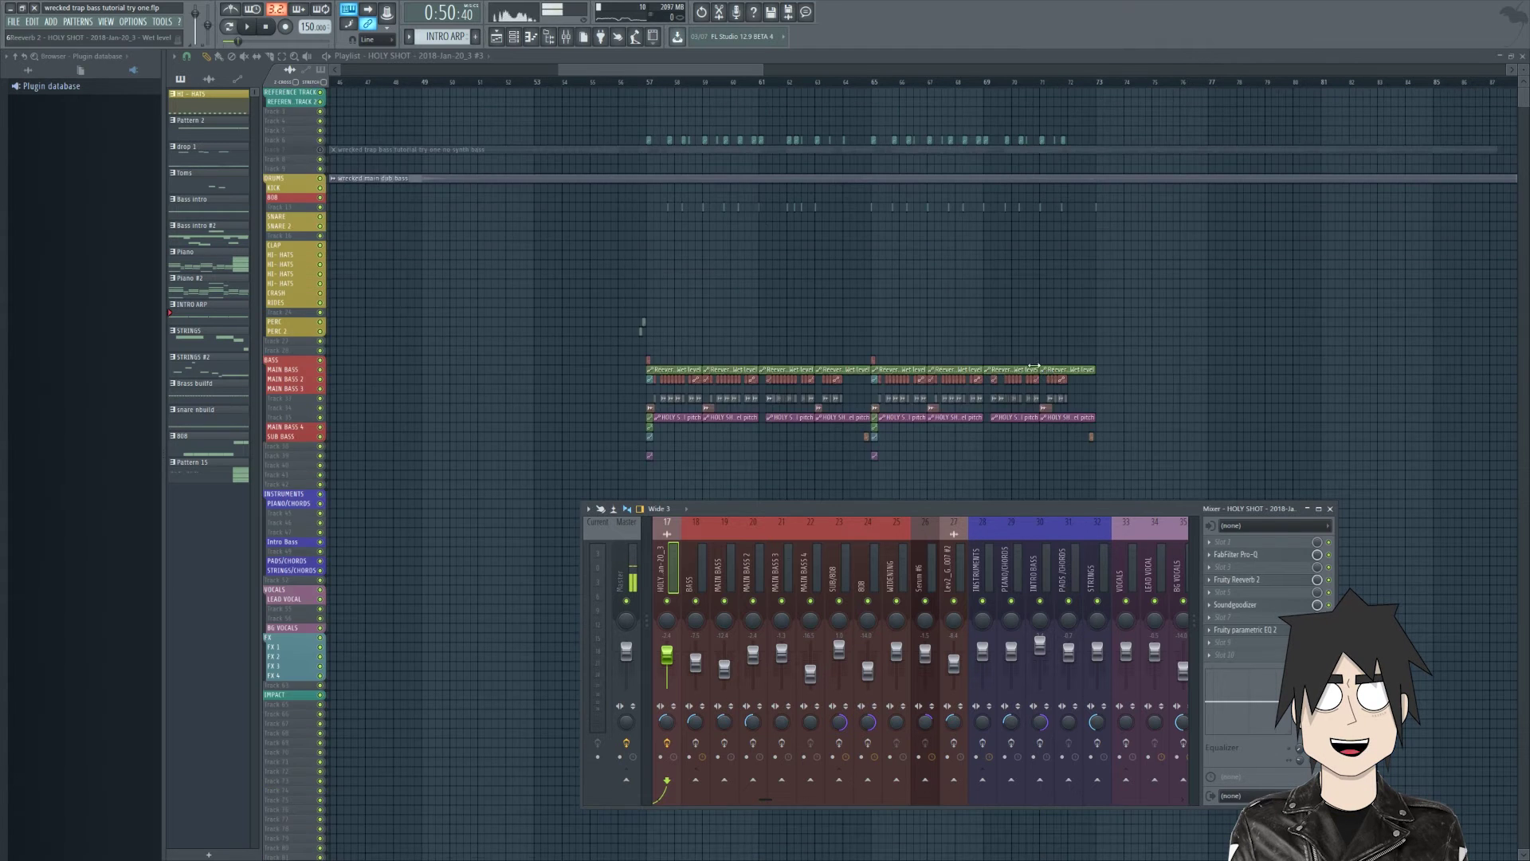
scroll(714, 327, "down", 2)
scroll(701, 414, "up", 4)
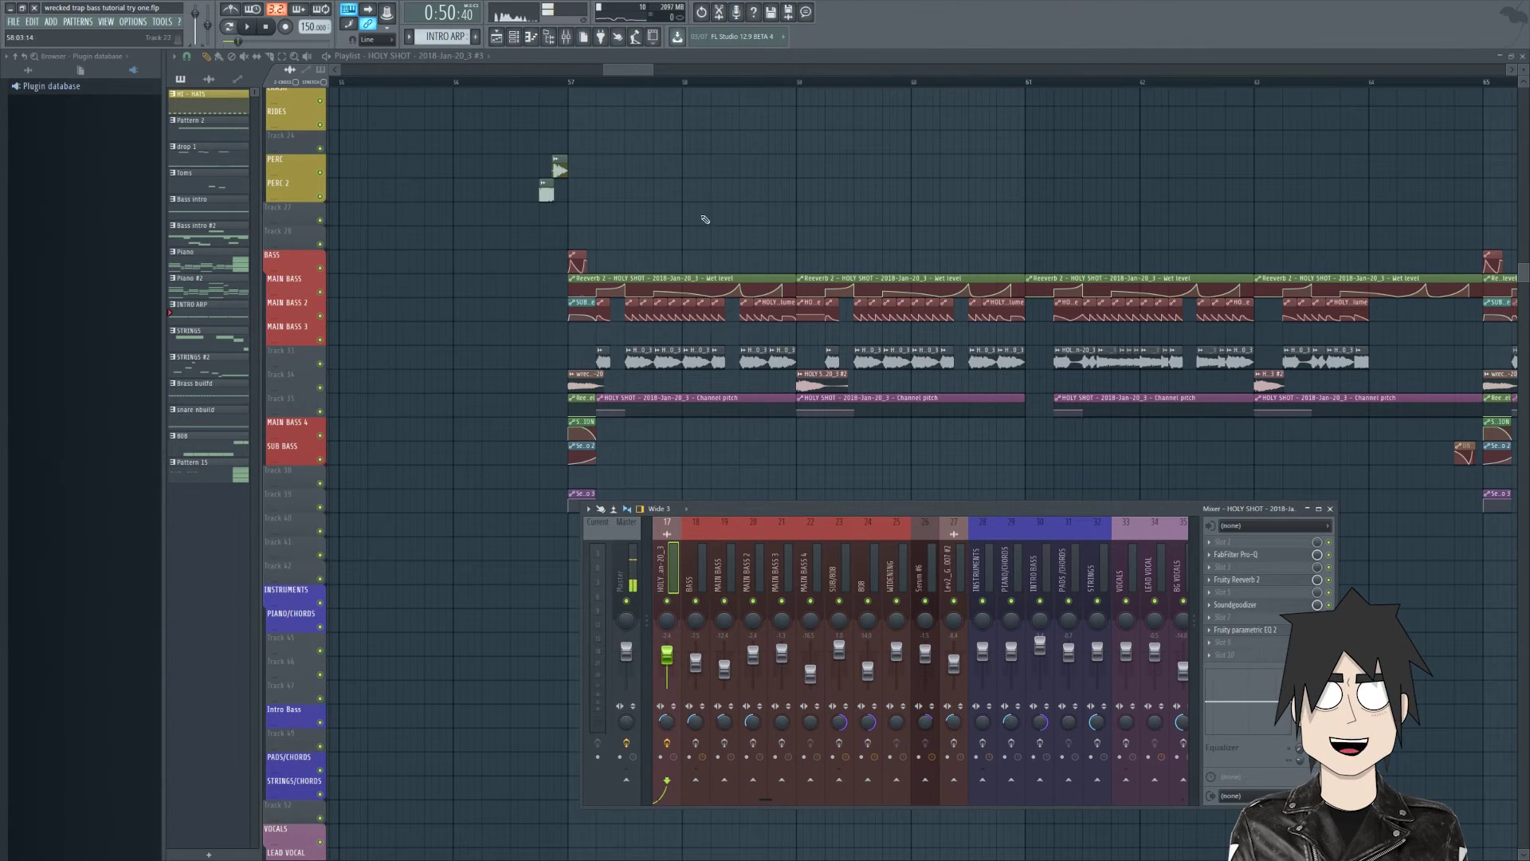
scroll(669, 199, "down", 6)
scroll(584, 342, "up", 3)
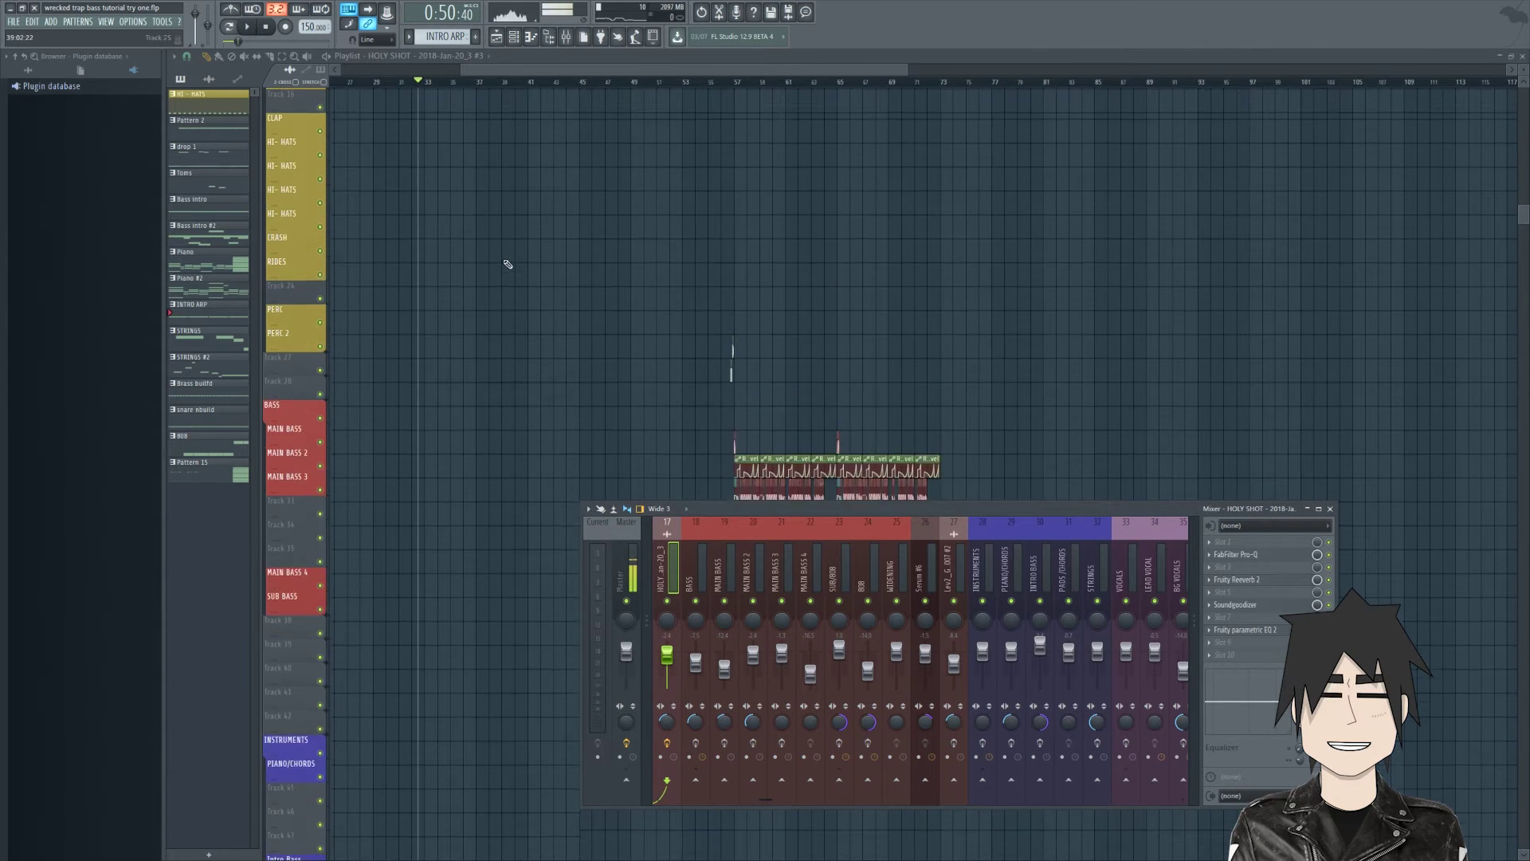
scroll(478, 271, "down", 6)
scroll(887, 358, "up", 4)
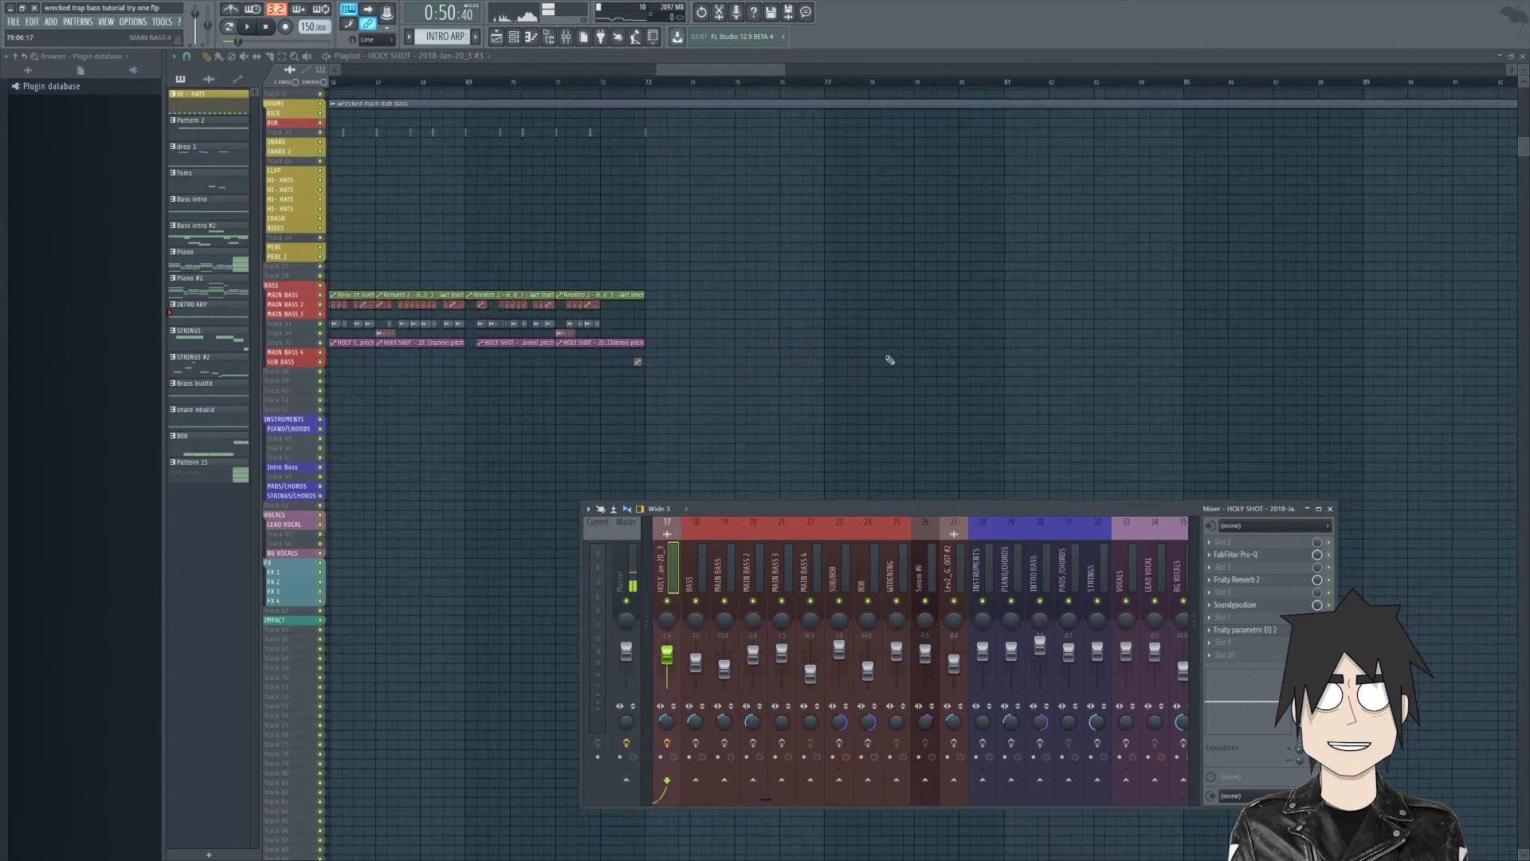
Step: Open the HOLY SHOT - 2018-Jan-20_3 audio clip in Edison and play the recording
scroll(740, 335, "up", 3)
left_click(671, 317)
right_click(690, 321)
left_click(692, 321)
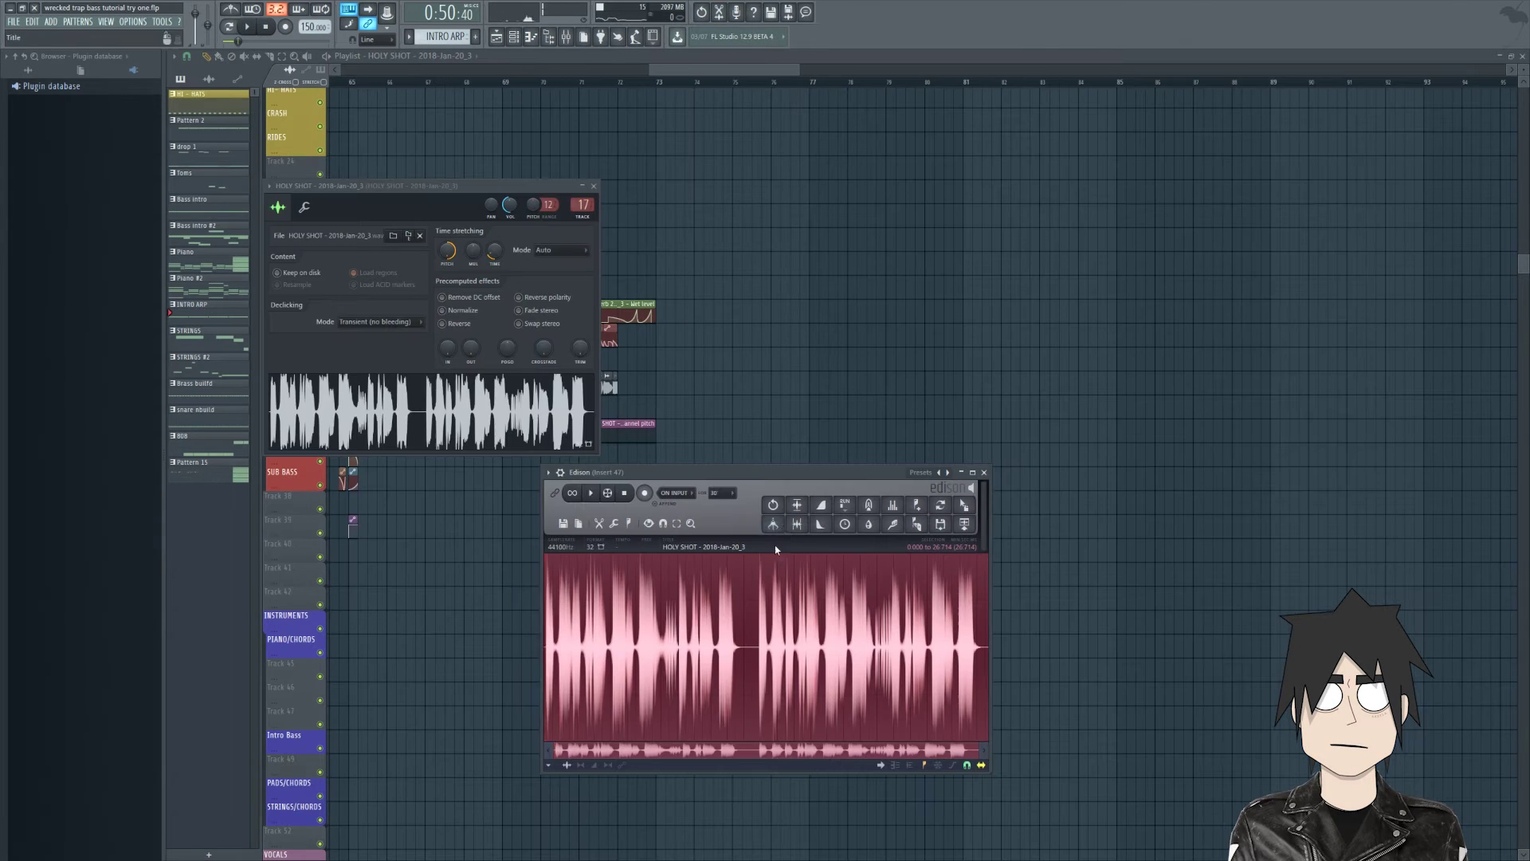
key("space")
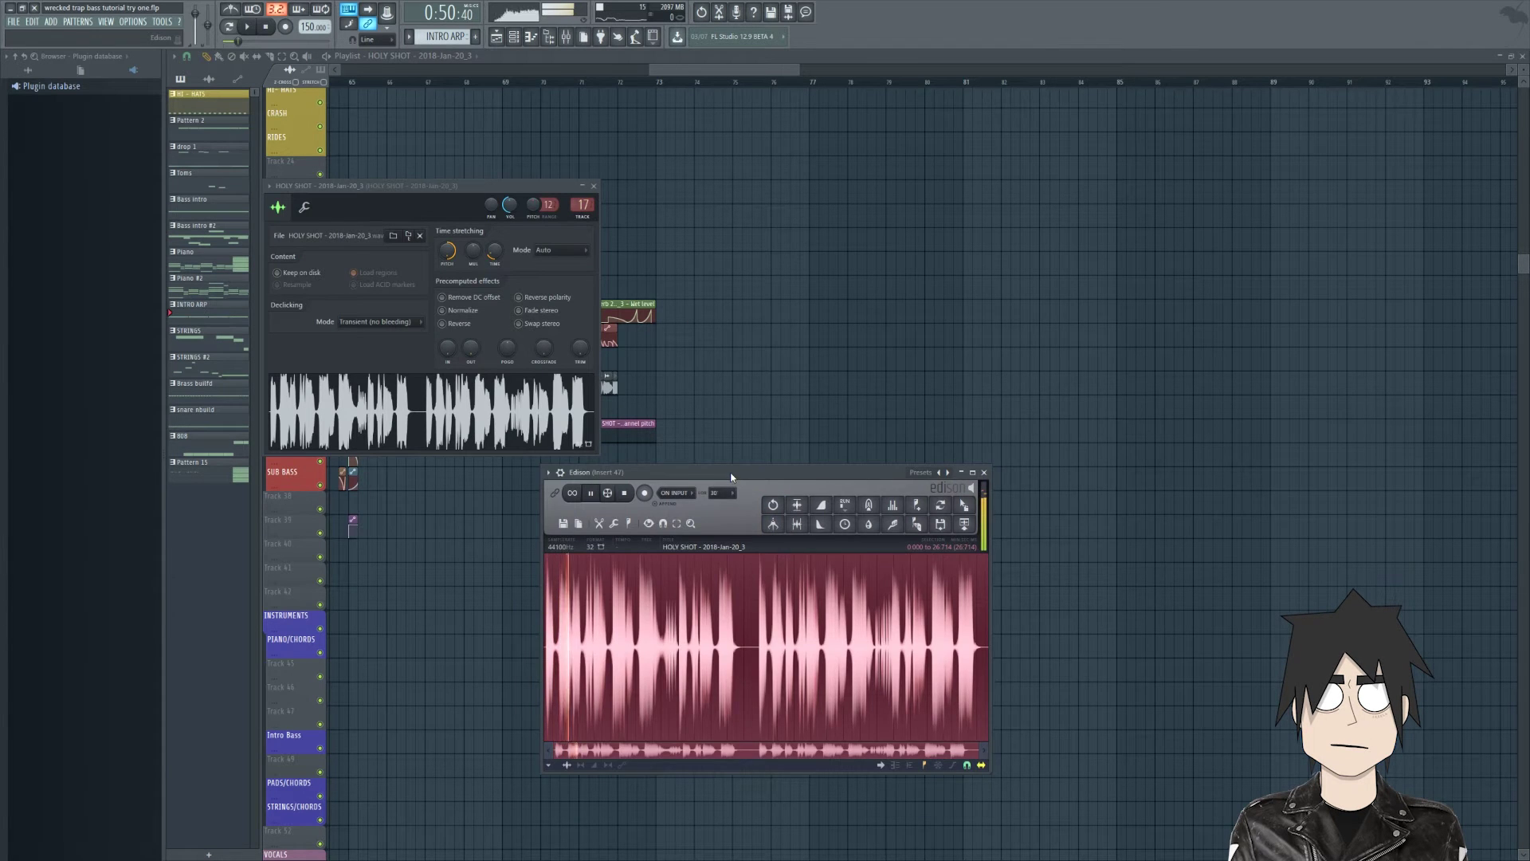
Step: Place the Edison recording on the MAIN BASS 3 track and align its first hit with bar 77
left_click_drag(732, 476, 924, 338)
left_click_drag(1156, 366, 825, 356)
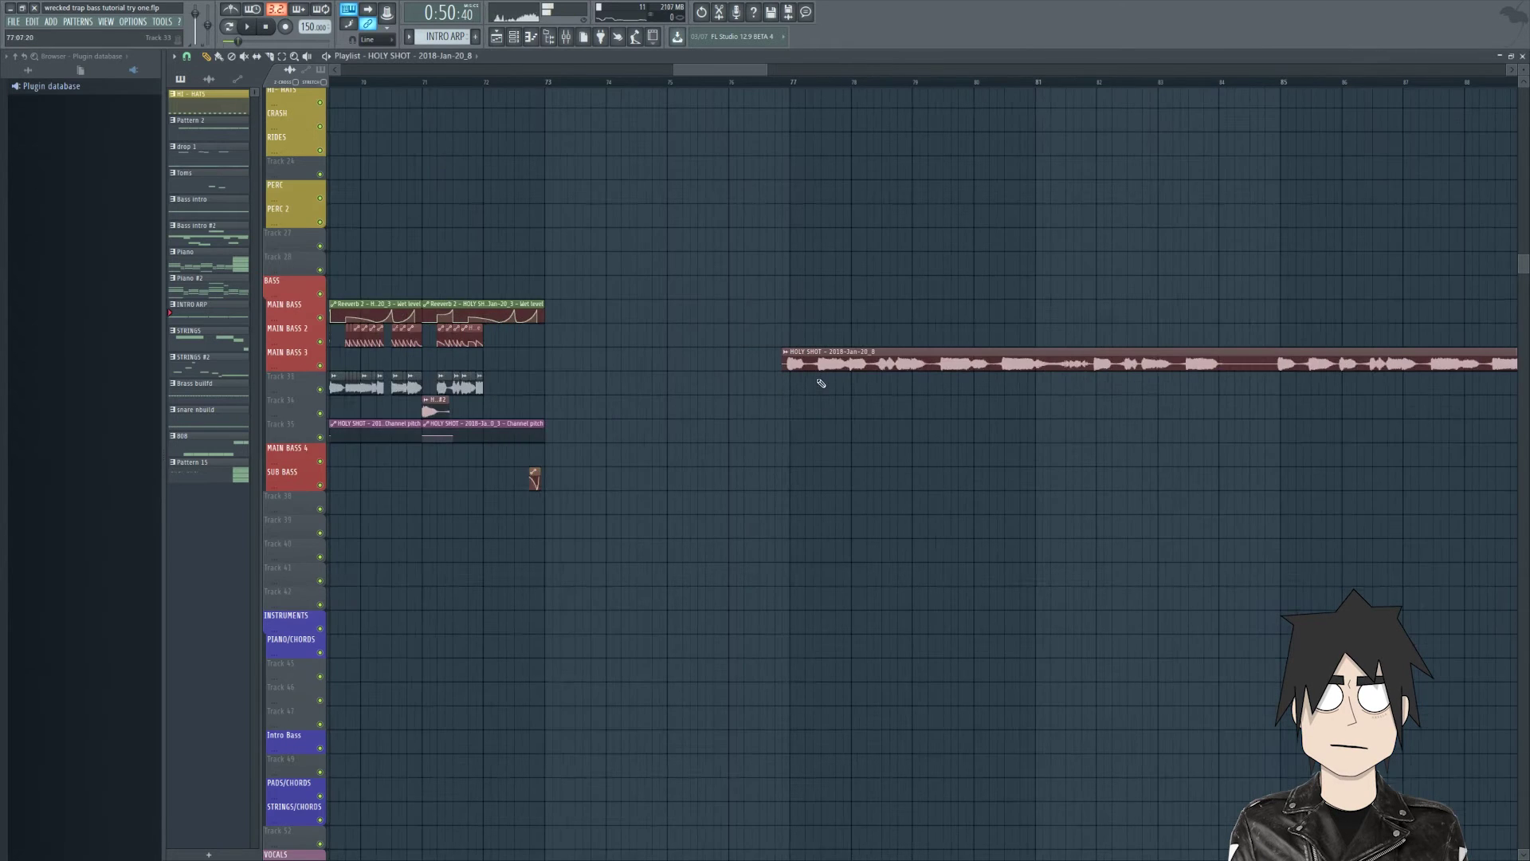
scroll(820, 382, "up", 8)
left_click_drag(562, 346, 599, 347)
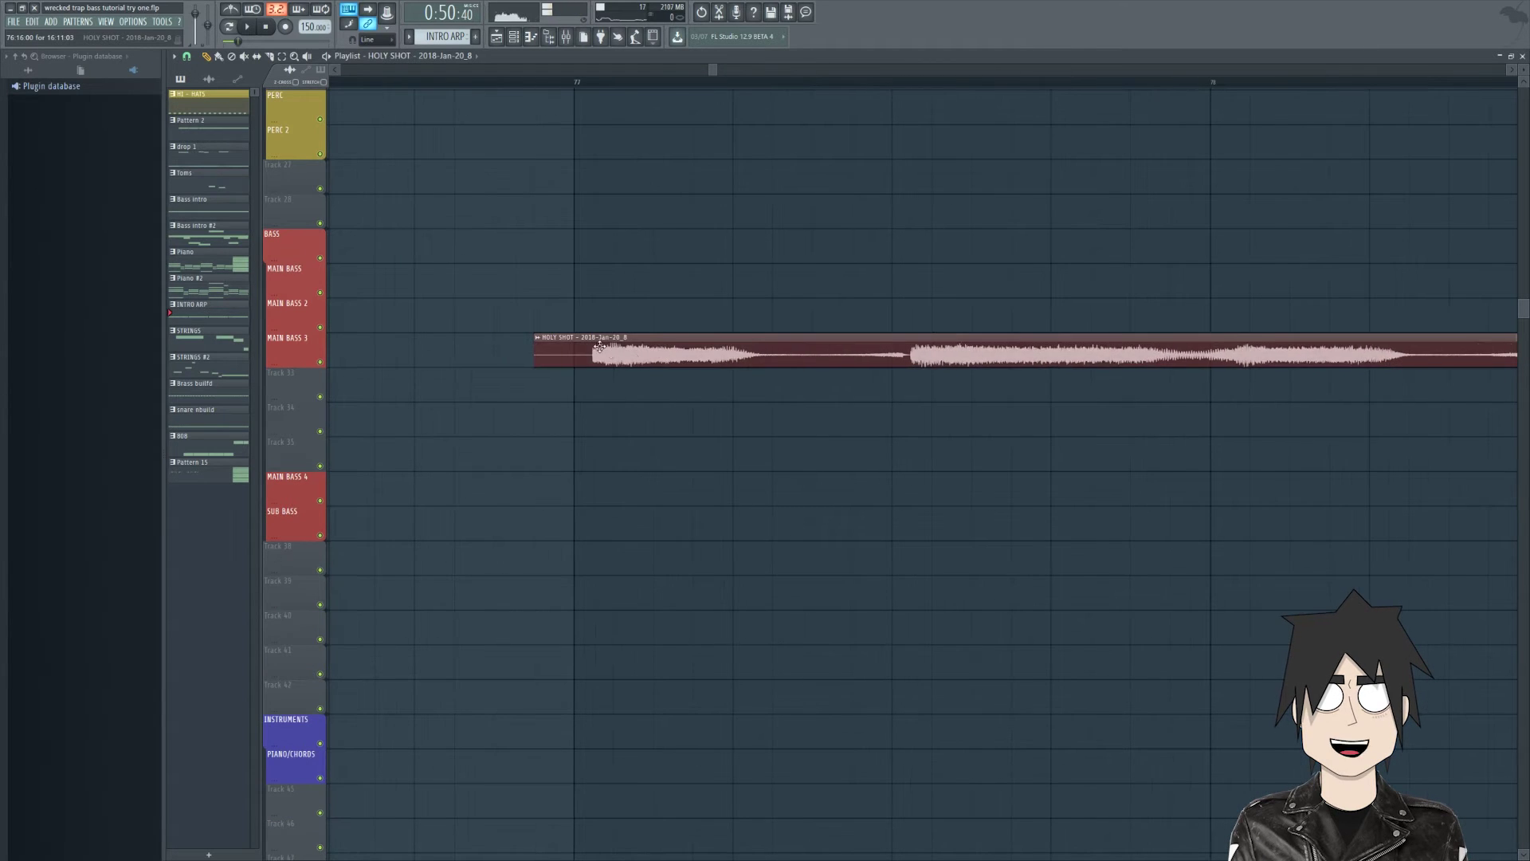
scroll(599, 346, "up", 3, "ctrl")
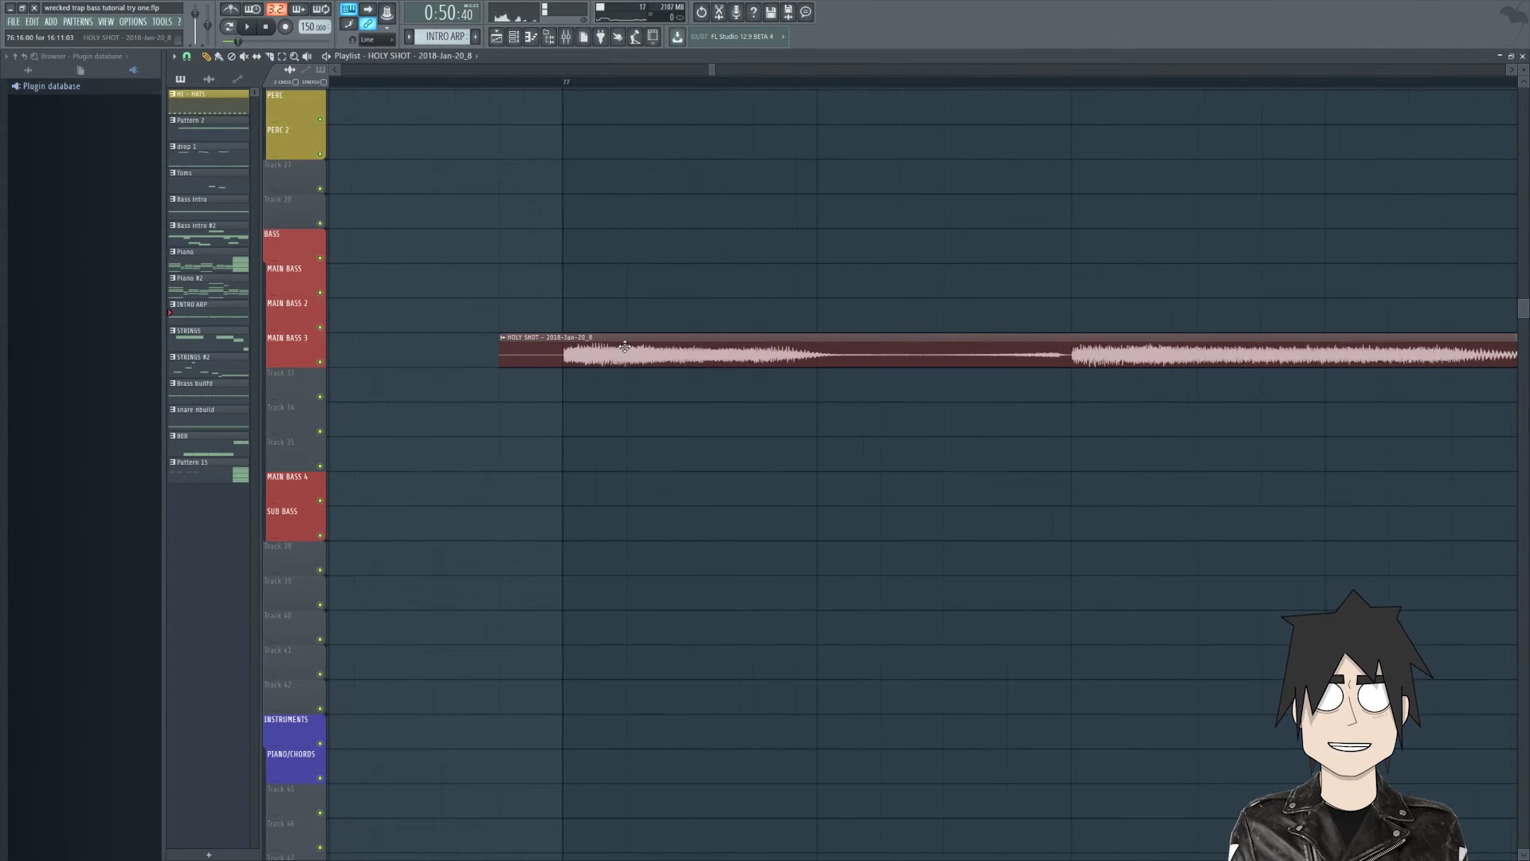
Step: Slice the HOLY SHOT clip at bar 77 and delete the silent piece before it
left_click(259, 58)
left_click(270, 57)
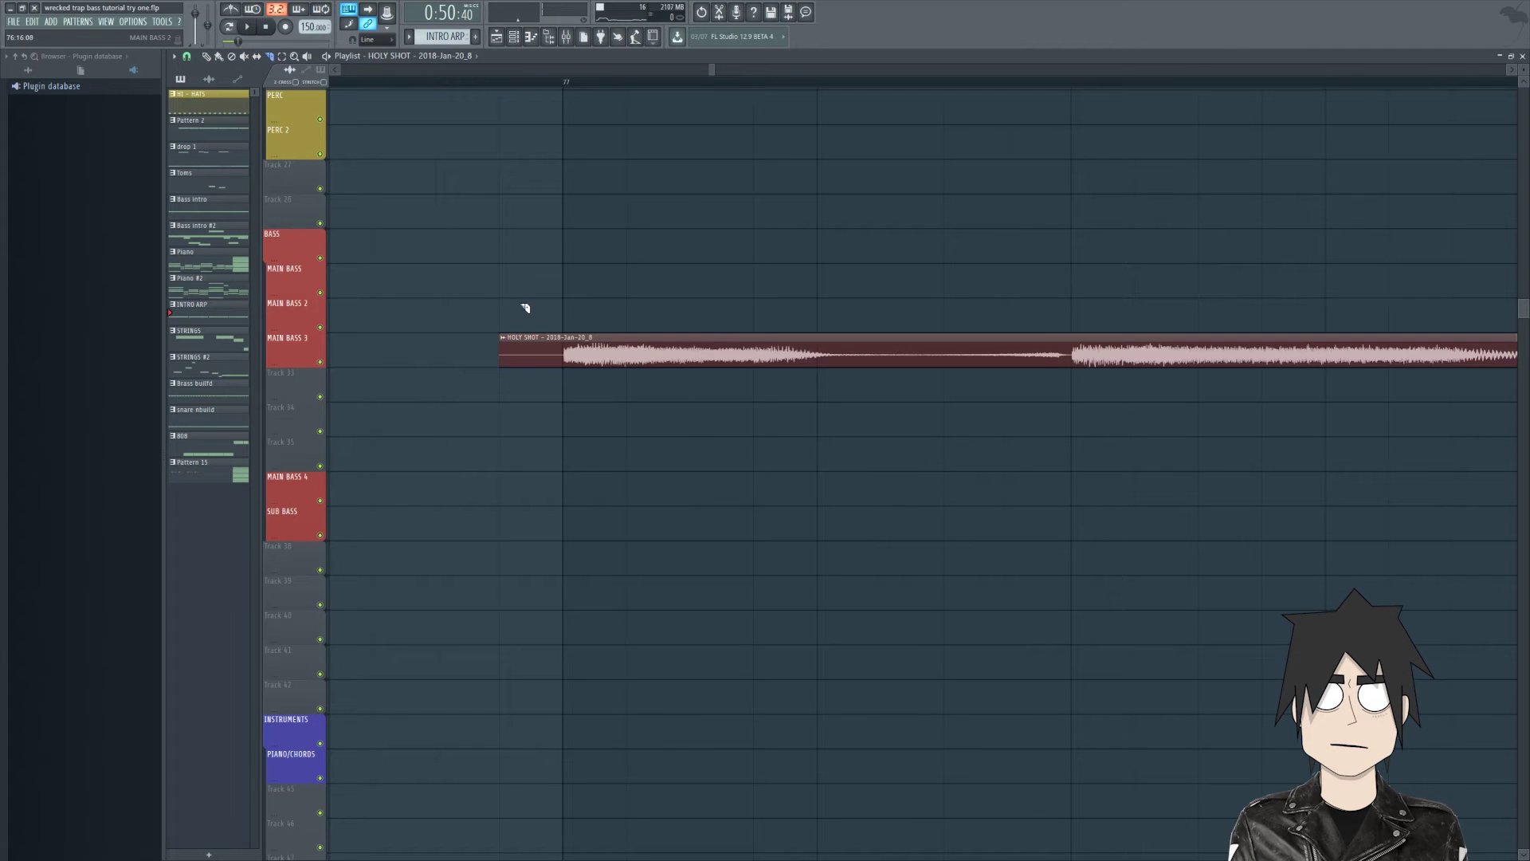
left_click_drag(562, 312, 563, 410)
left_click(208, 57)
right_click(515, 346)
Step: Slice the HOLY SHOT clip at bar 93 and delete the leftover tail
scroll(506, 372, "down", 6, "ctrl")
scroll(665, 354, "down", 4, "ctrl")
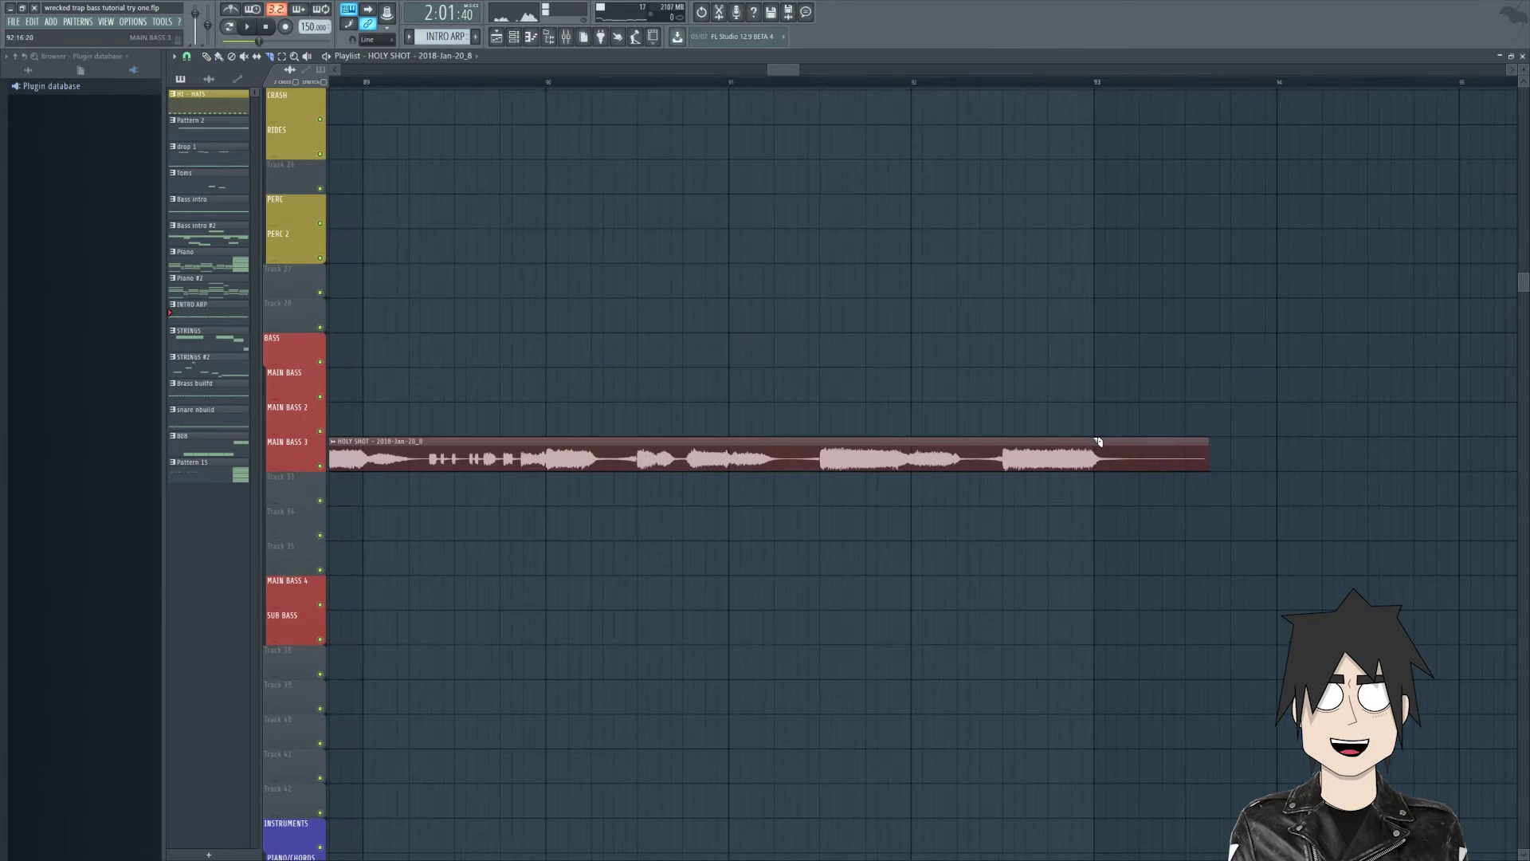
left_click_drag(1097, 441, 1098, 487)
scroll(1092, 483, "down", 3, "ctrl")
scroll(1036, 481, "down", 2, "ctrl")
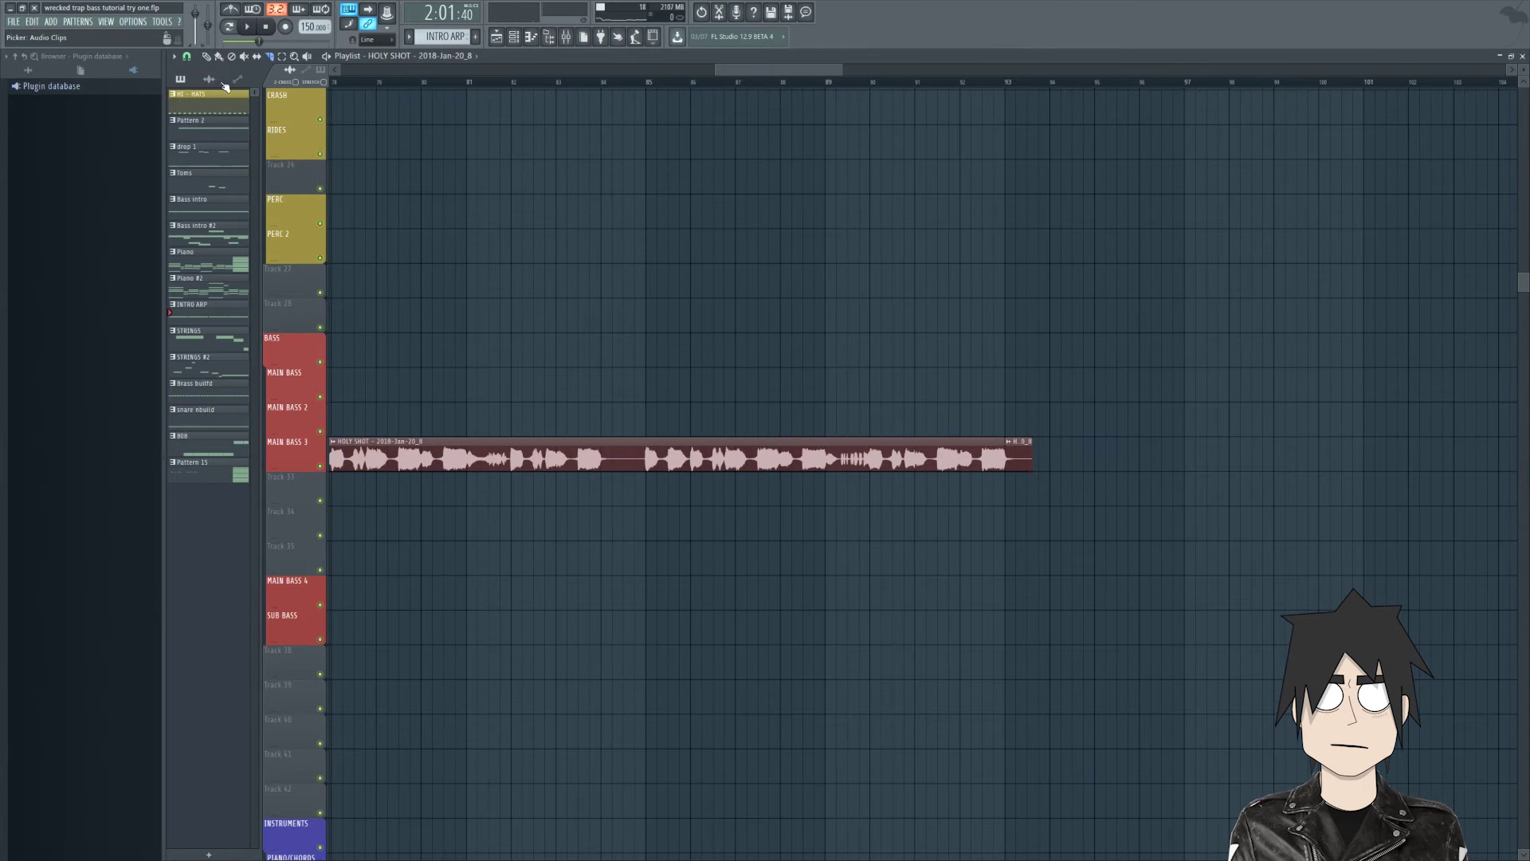
right_click(1012, 457)
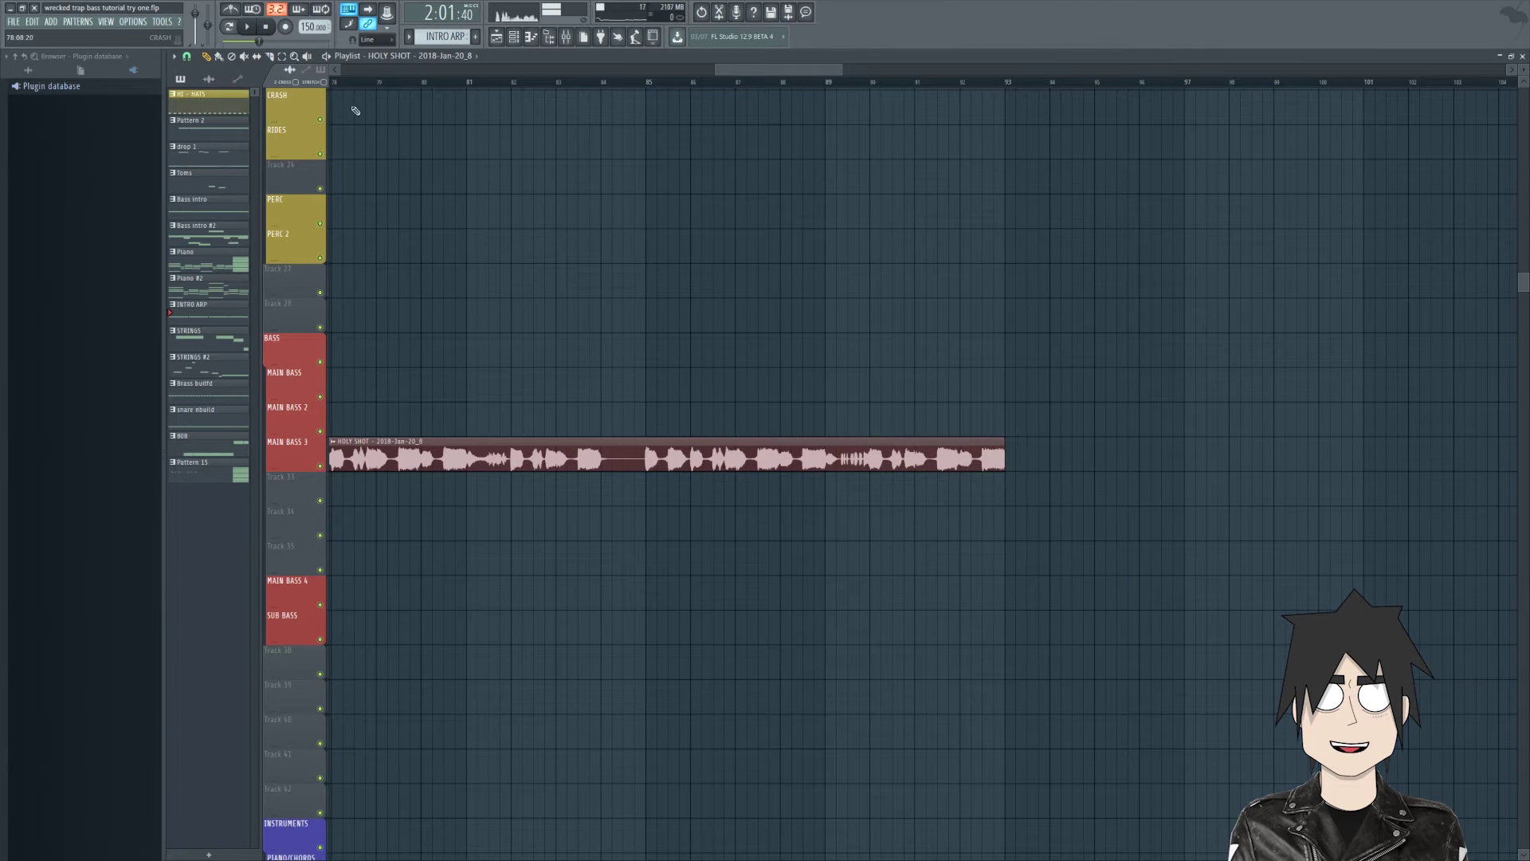
Step: Select bars 85 to 93 on the timeline and time-stretch the HOLY SHOT clip to about half its length, ending near bar 85
scroll(345, 96, "down", 1, "ctrl")
scroll(662, 201, "down", 5, "ctrl")
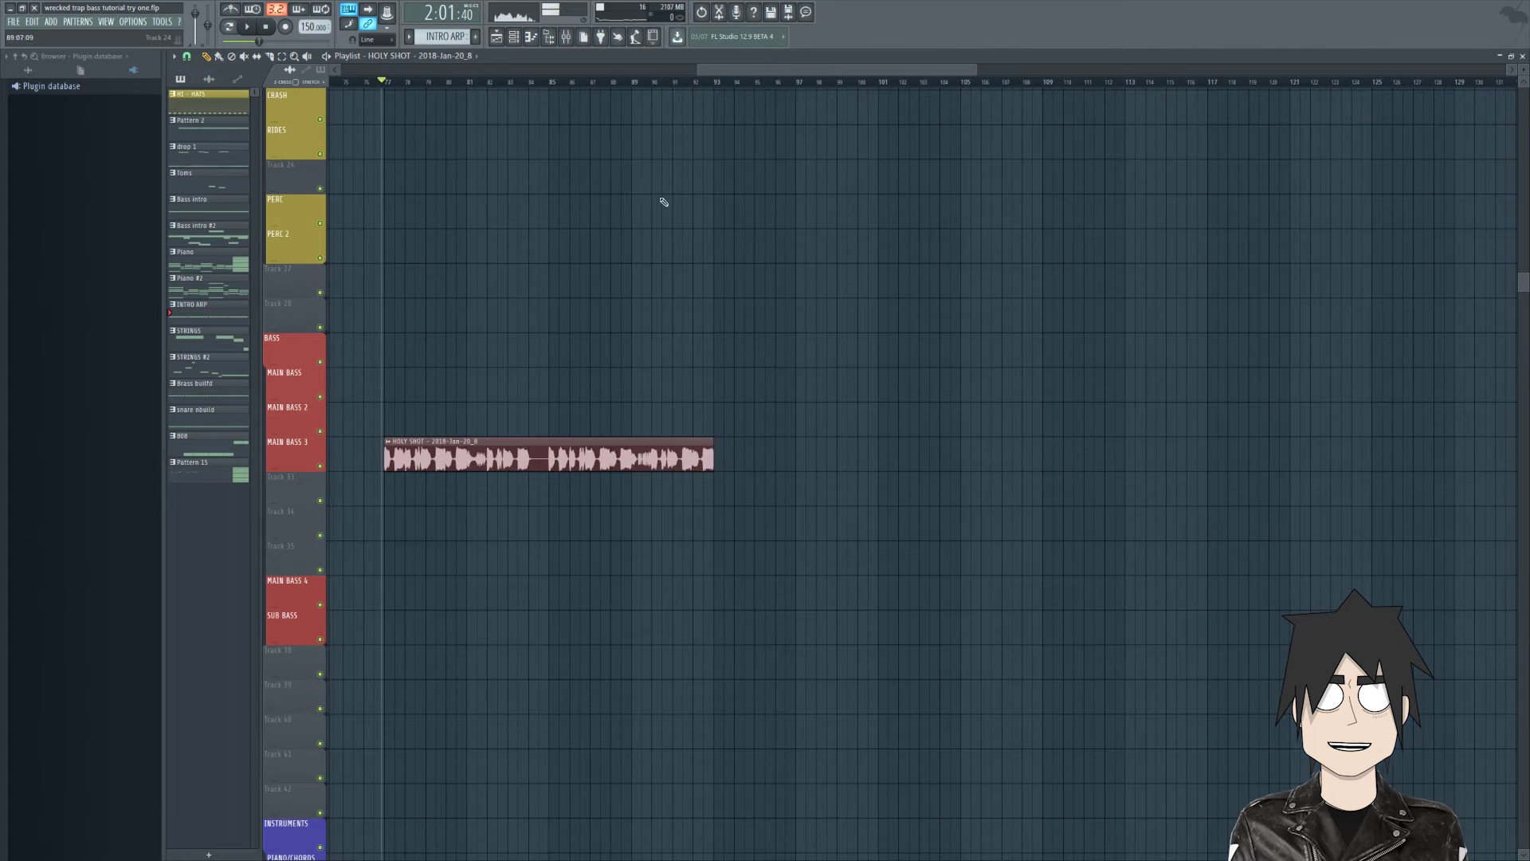
scroll(529, 256, "left", 2)
left_click_drag(524, 86, 800, 99)
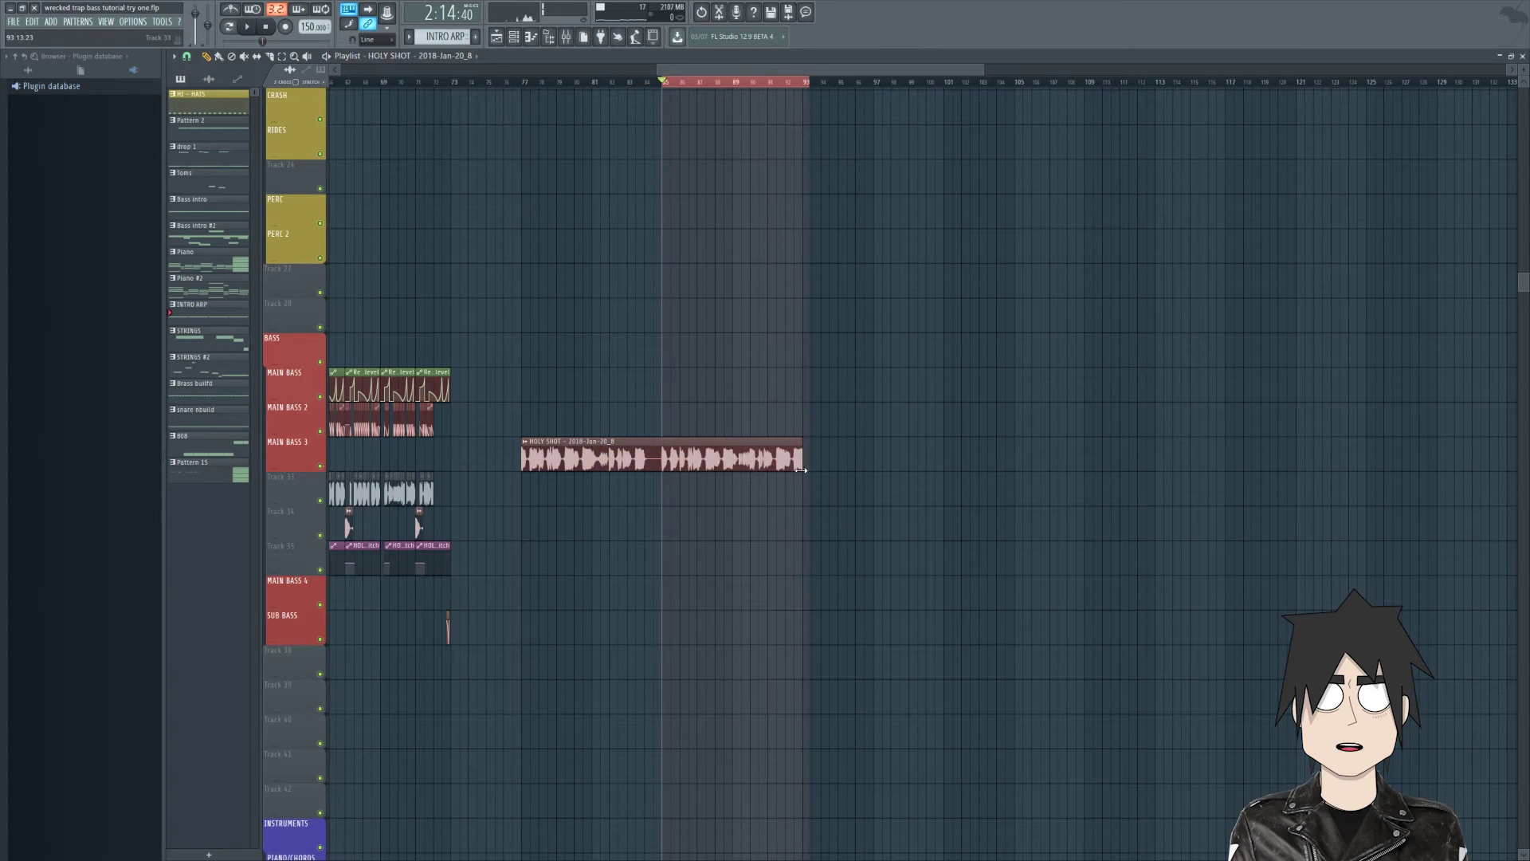
left_click_drag(802, 467, 661, 478)
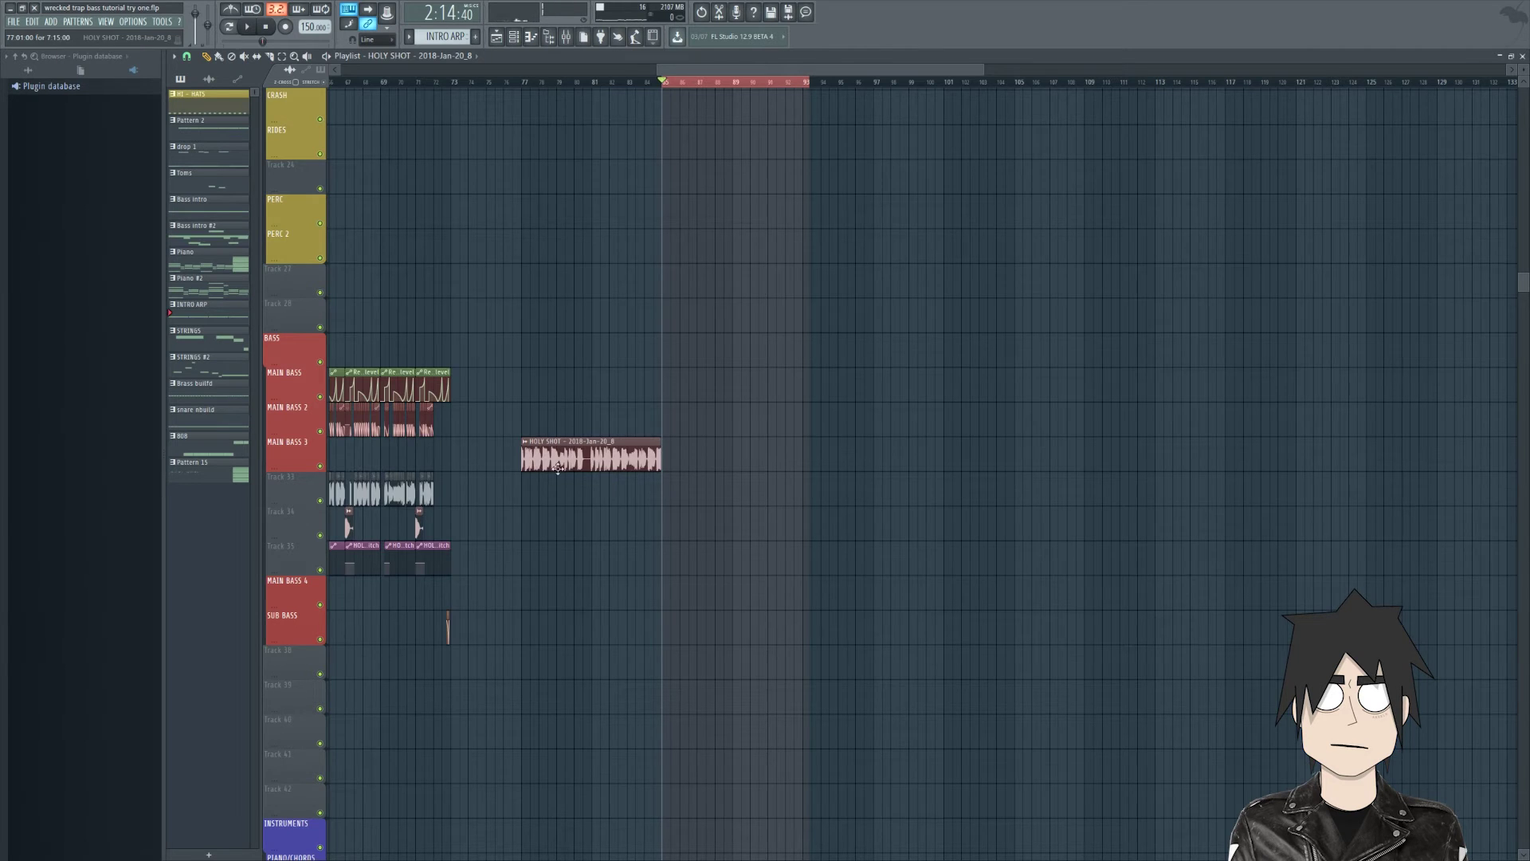
Step: Fine-tune the stretched clip's end on bar 85 so the clip lasts exactly 8 bars
scroll(523, 467, "up", 3)
scroll(465, 466, "up", 2)
scroll(1314, 470, "up", 2)
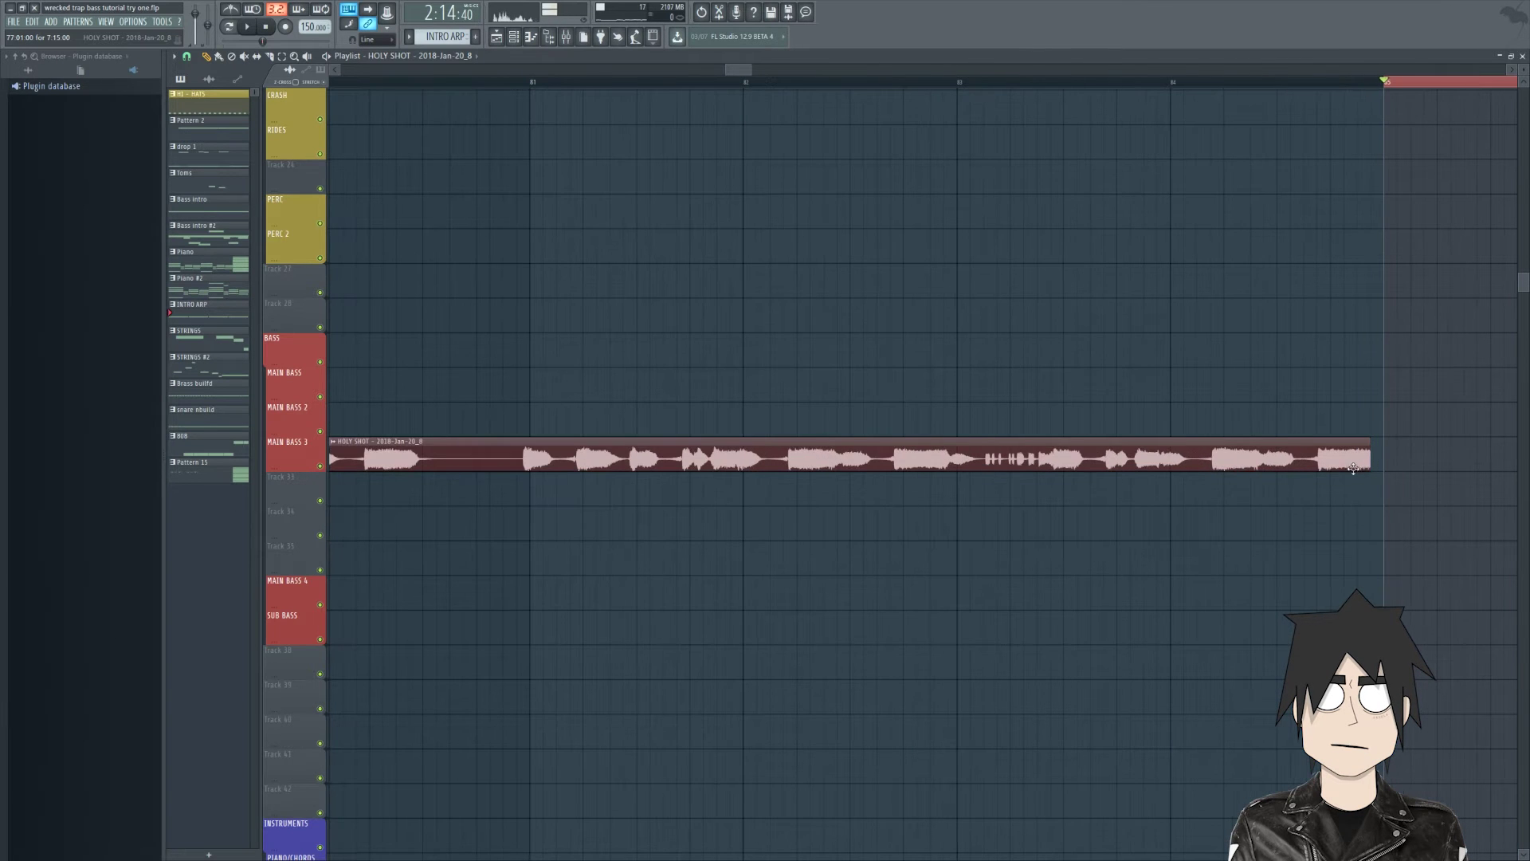
scroll(1195, 423, "down", 3)
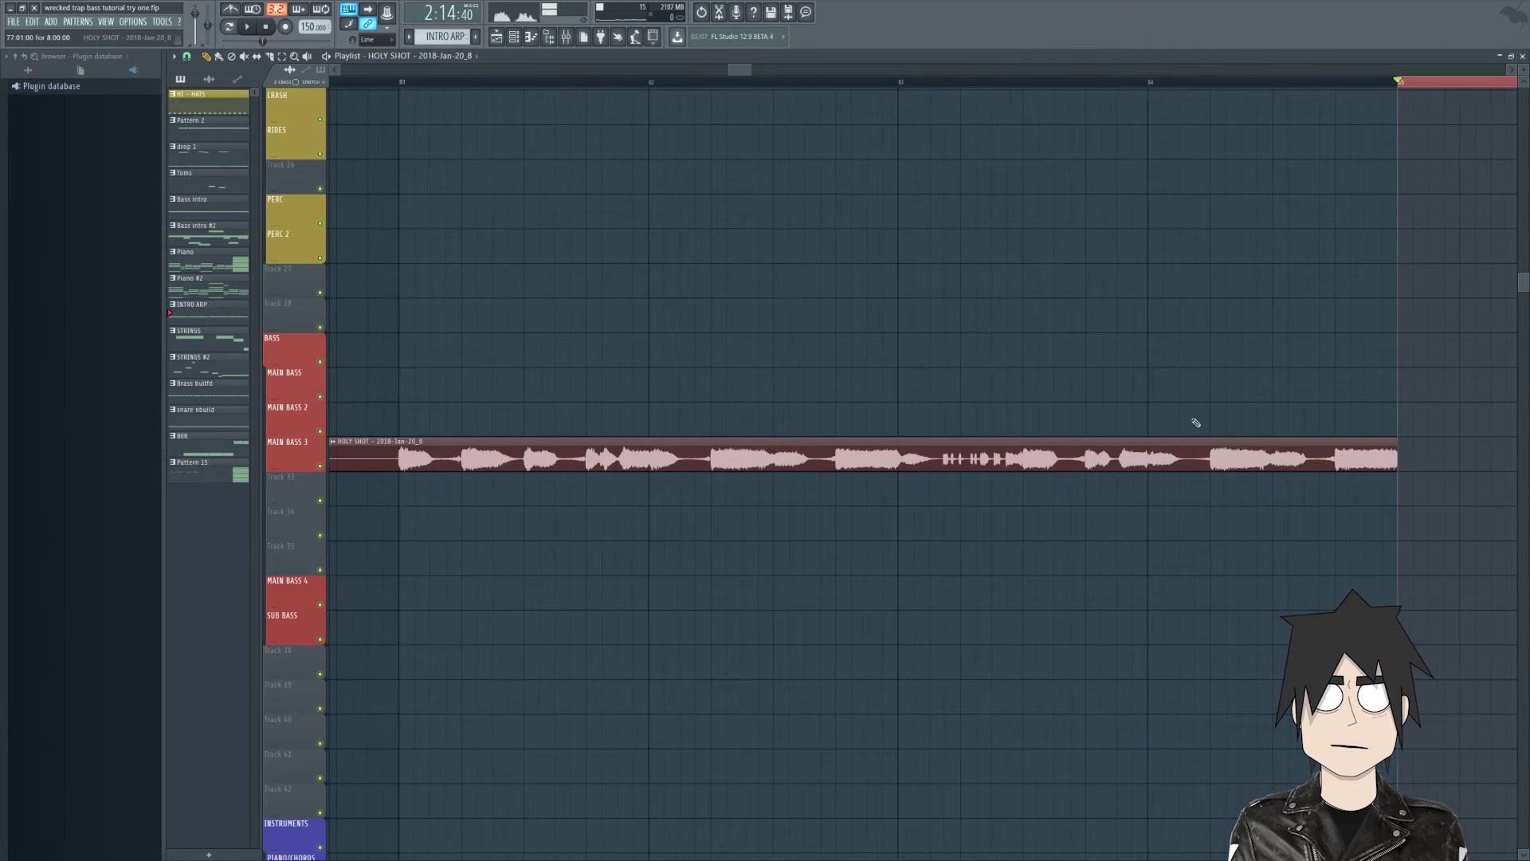
scroll(797, 359, "down", 2)
Step: Clear the time selection and play the stretched HOLY SHOT clip from just before bar 77
left_click(625, 83)
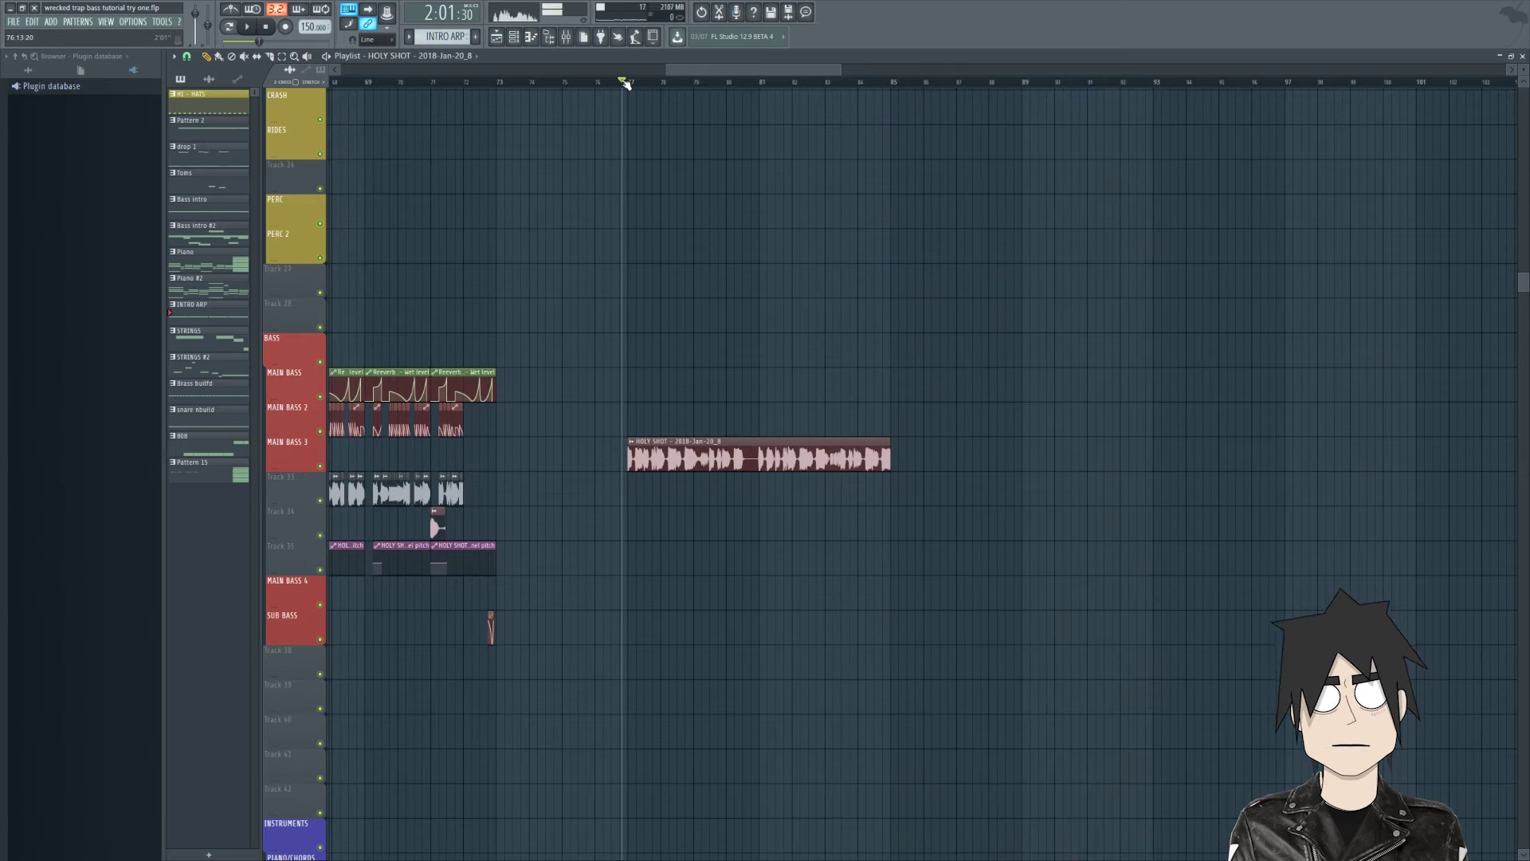
scroll(701, 303, "up", 3)
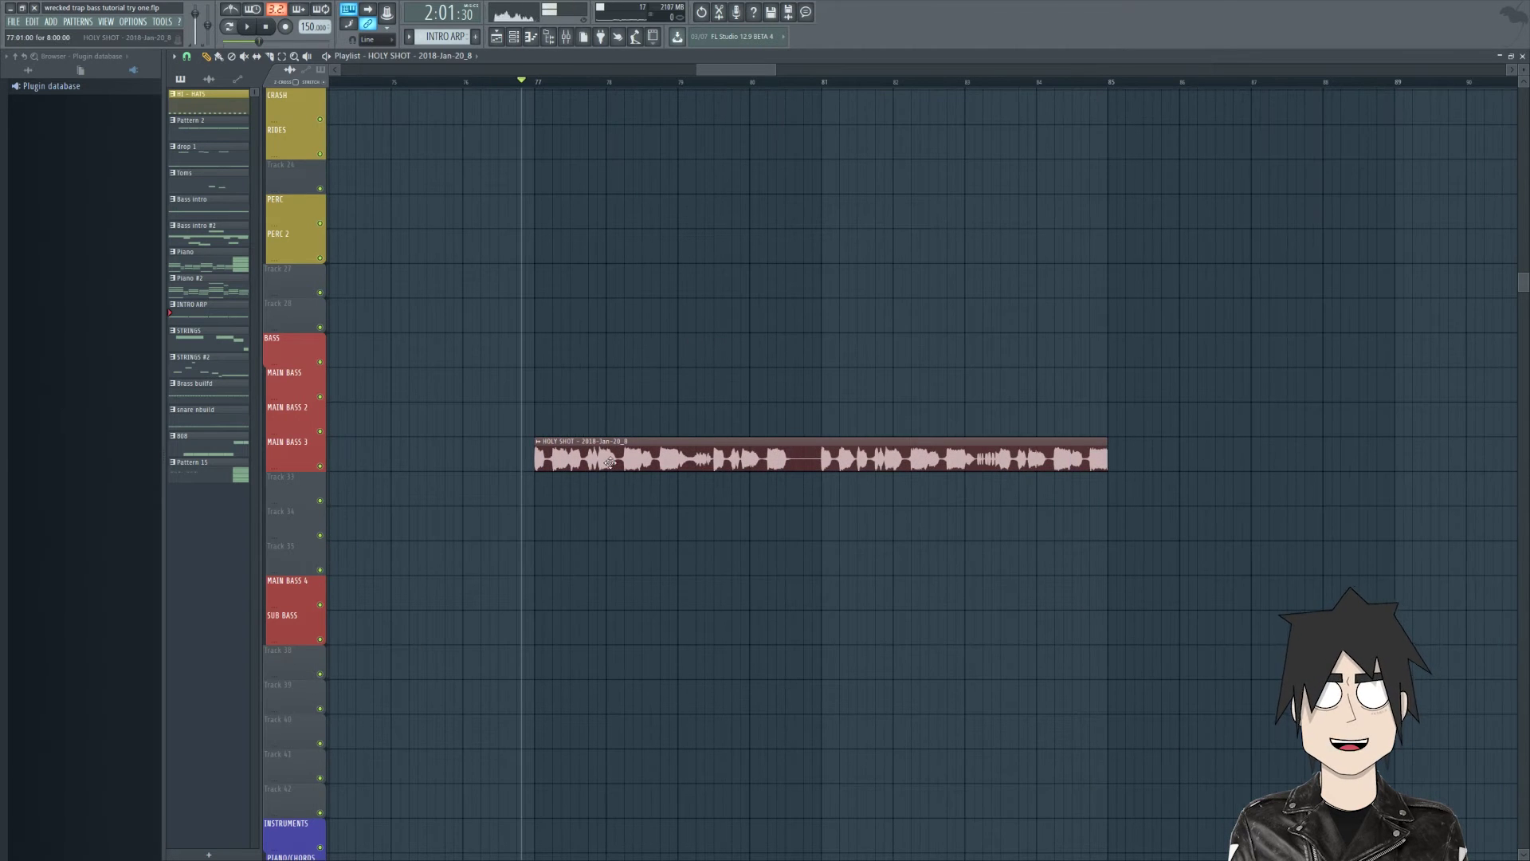
key("space")
scroll(590, 464, "up", 4)
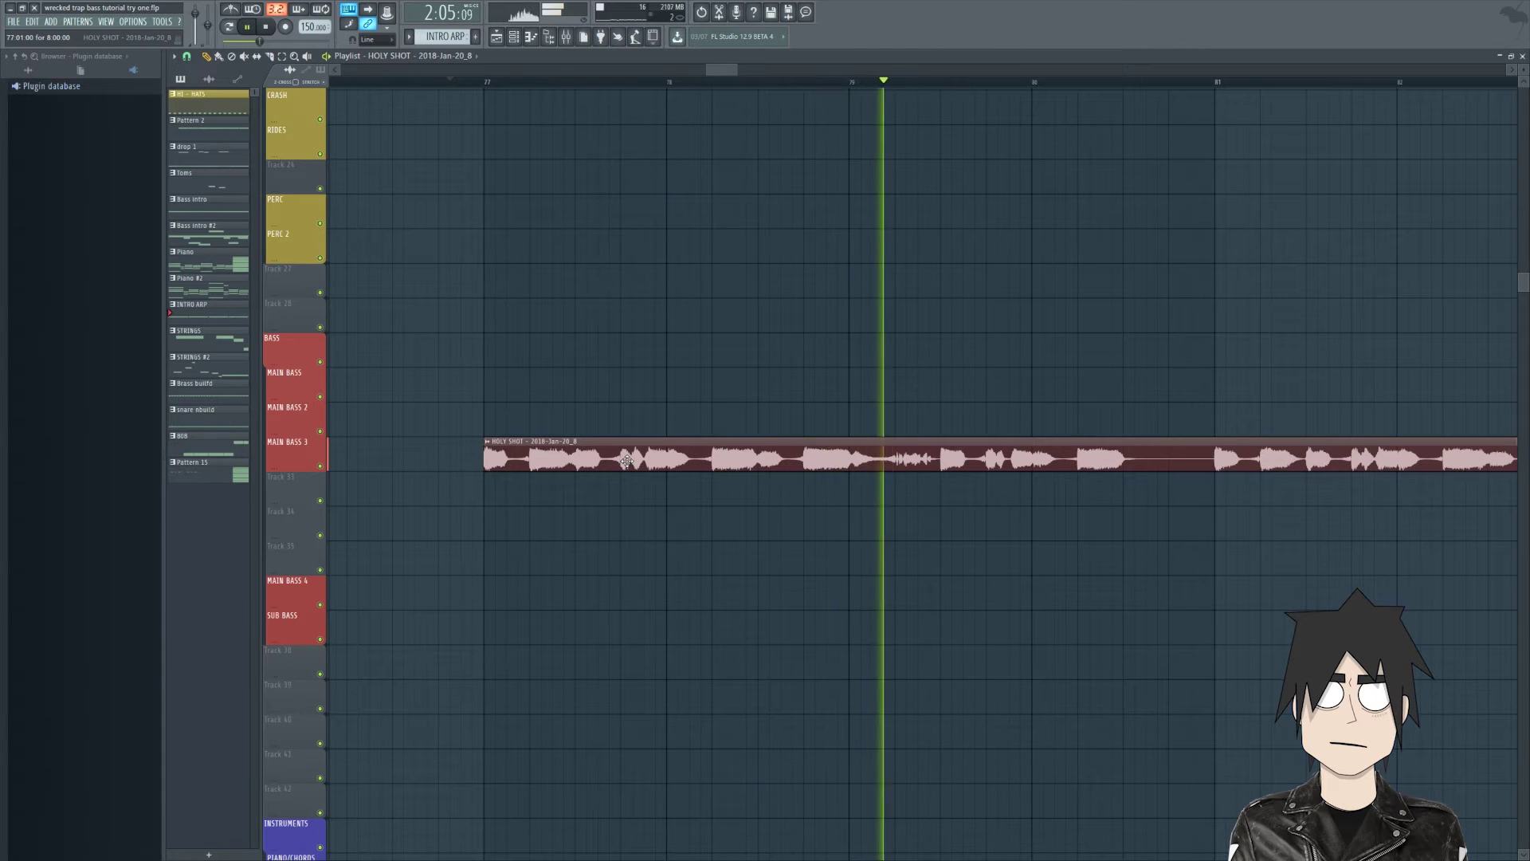
scroll(757, 448, "down", 4)
scroll(757, 448, "up", 5)
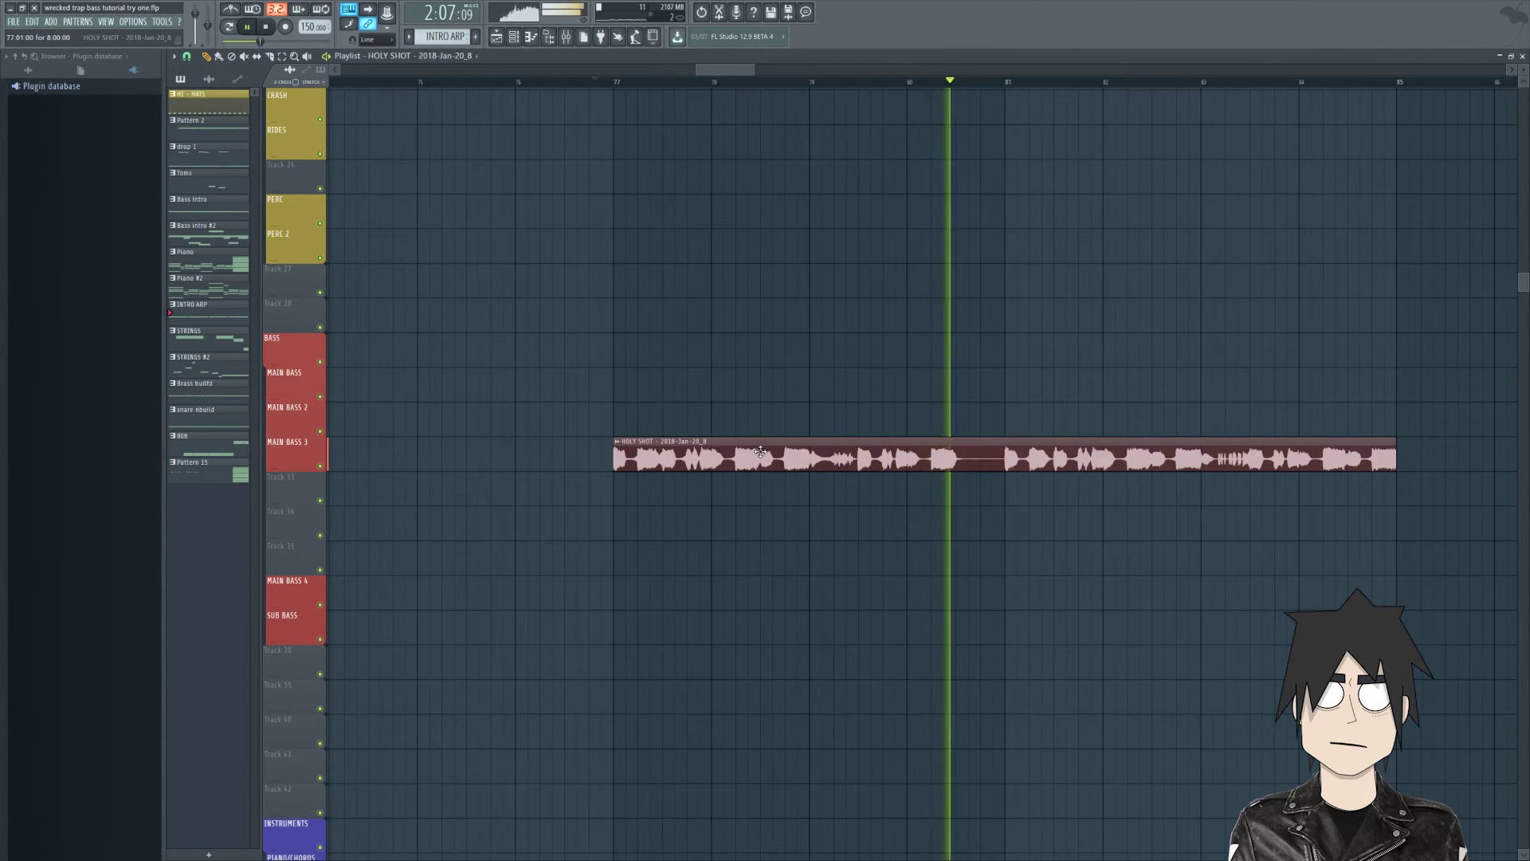
Step: Raise the time-stretching pitch of the HOLY SHOT clip in its sampler settings, using Auto mode, and close the settings
key("space")
double_click(610, 450)
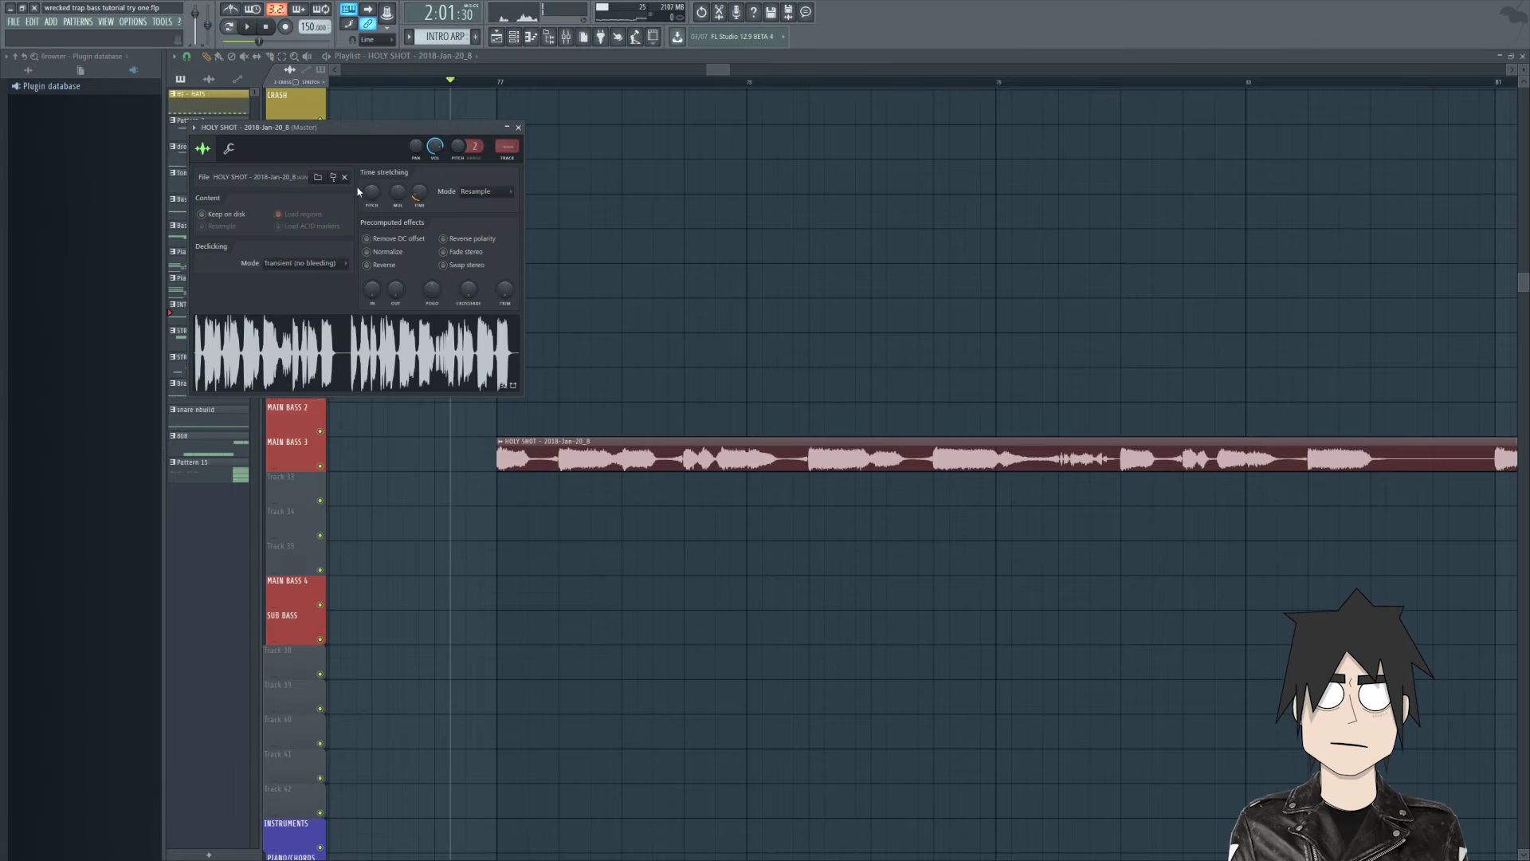
left_click_drag(372, 192, 372, 159)
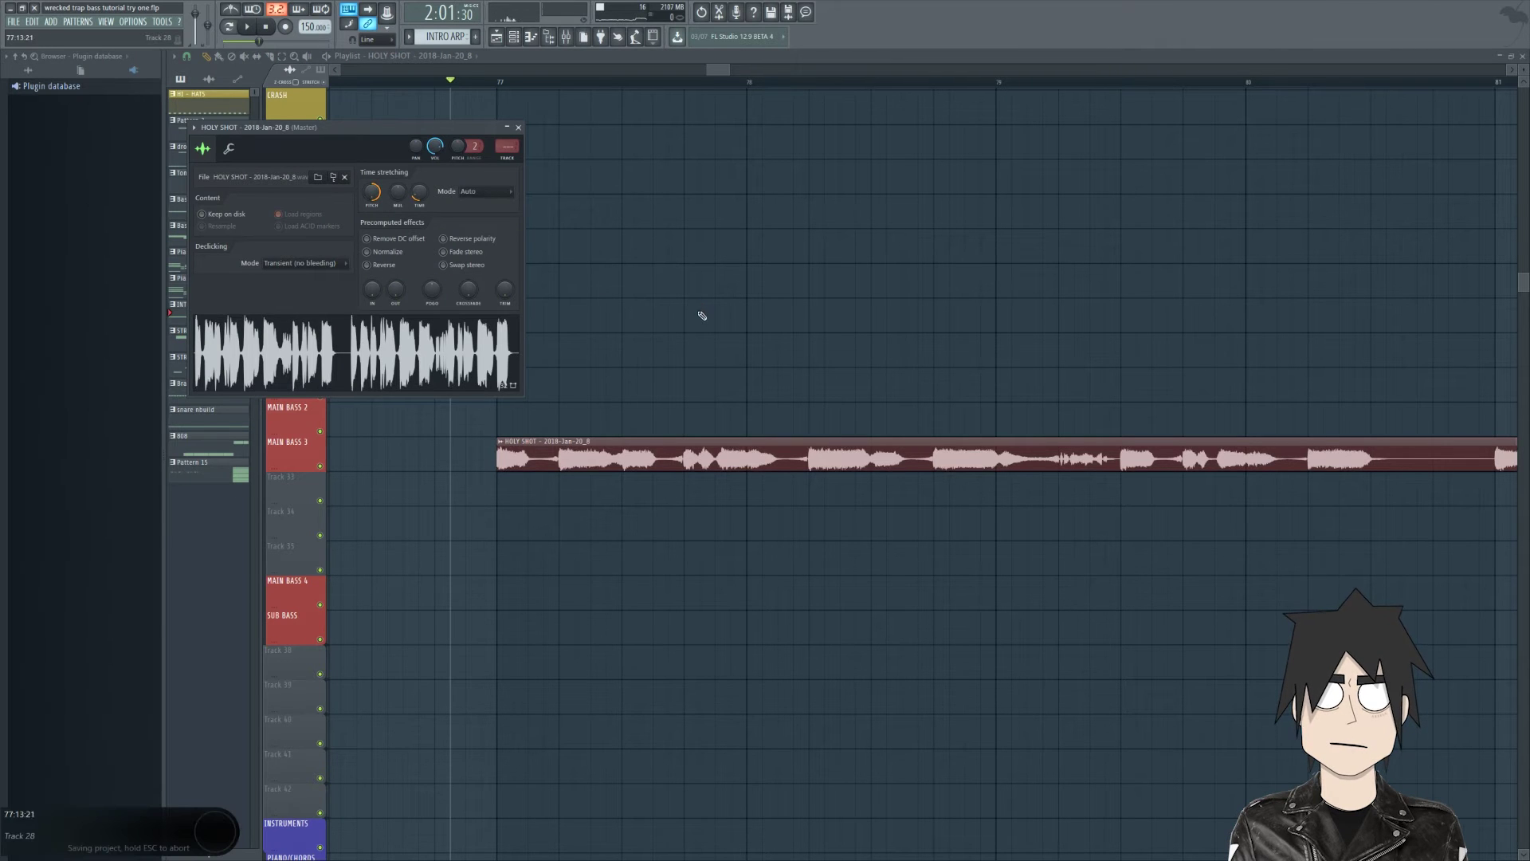
key("Escape")
Step: Play the repitched HOLY SHOT clip from bar 77 and examine its waveform for a usable bass hit
key("space")
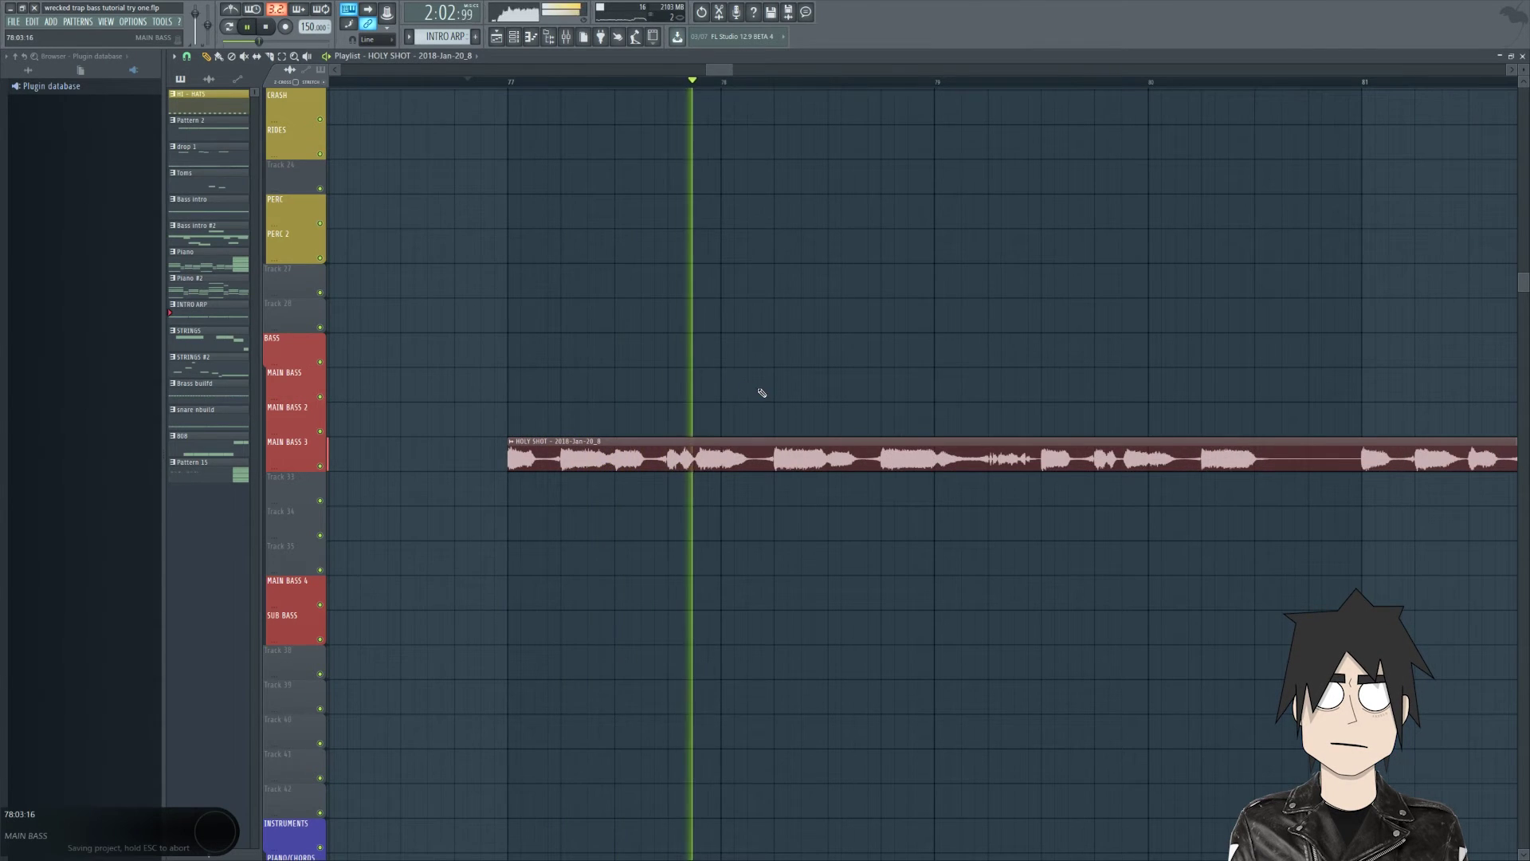
key("space")
scroll(705, 332, "up", 2)
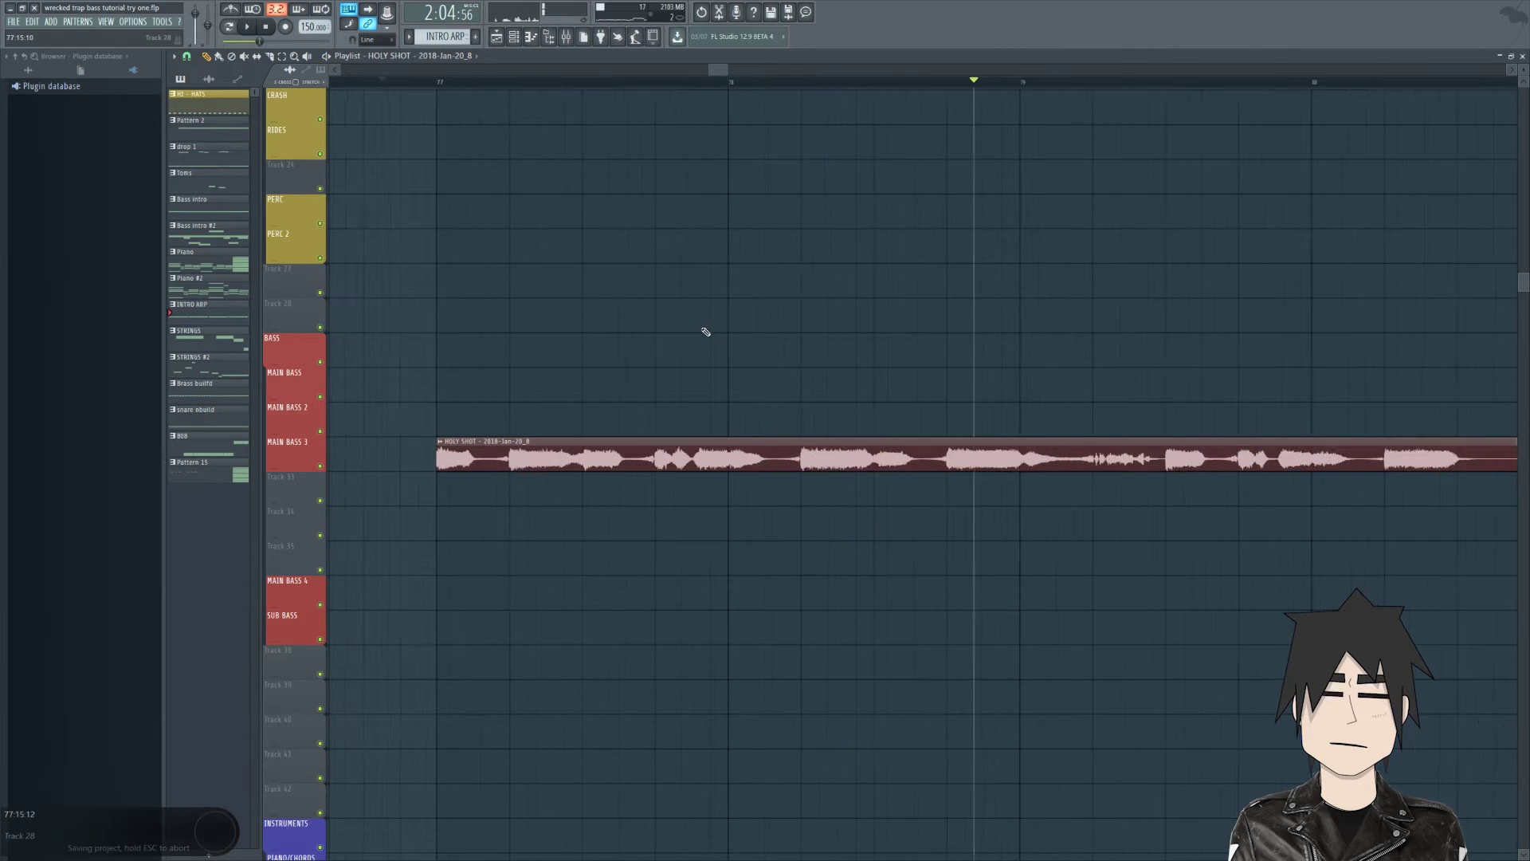
scroll(705, 332, "up", 2)
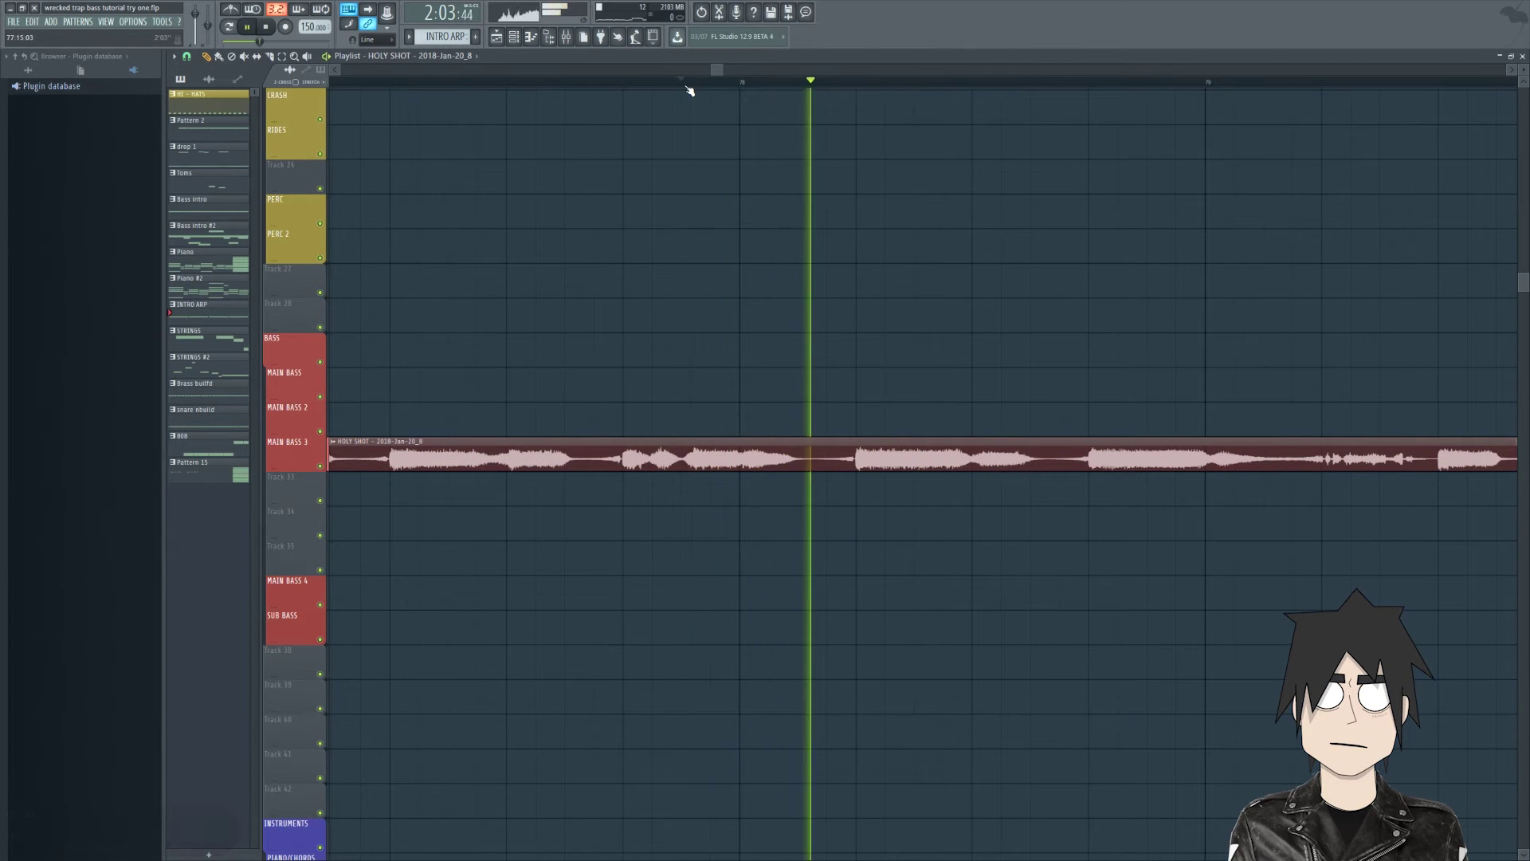
scroll(963, 263, "down", 4)
scroll(960, 263, "down", 4)
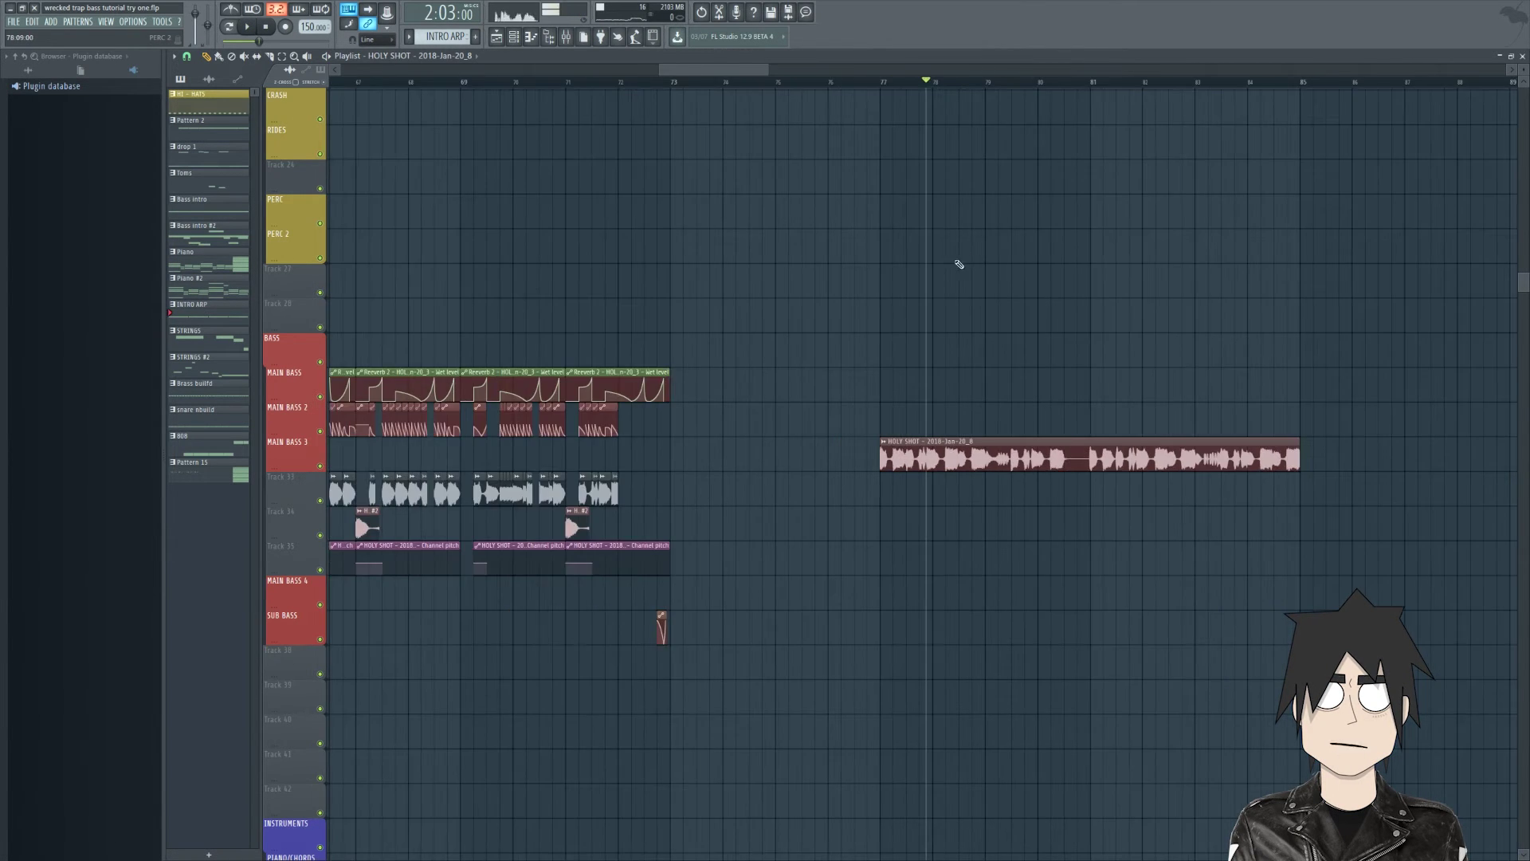
scroll(443, 467, "up", 9)
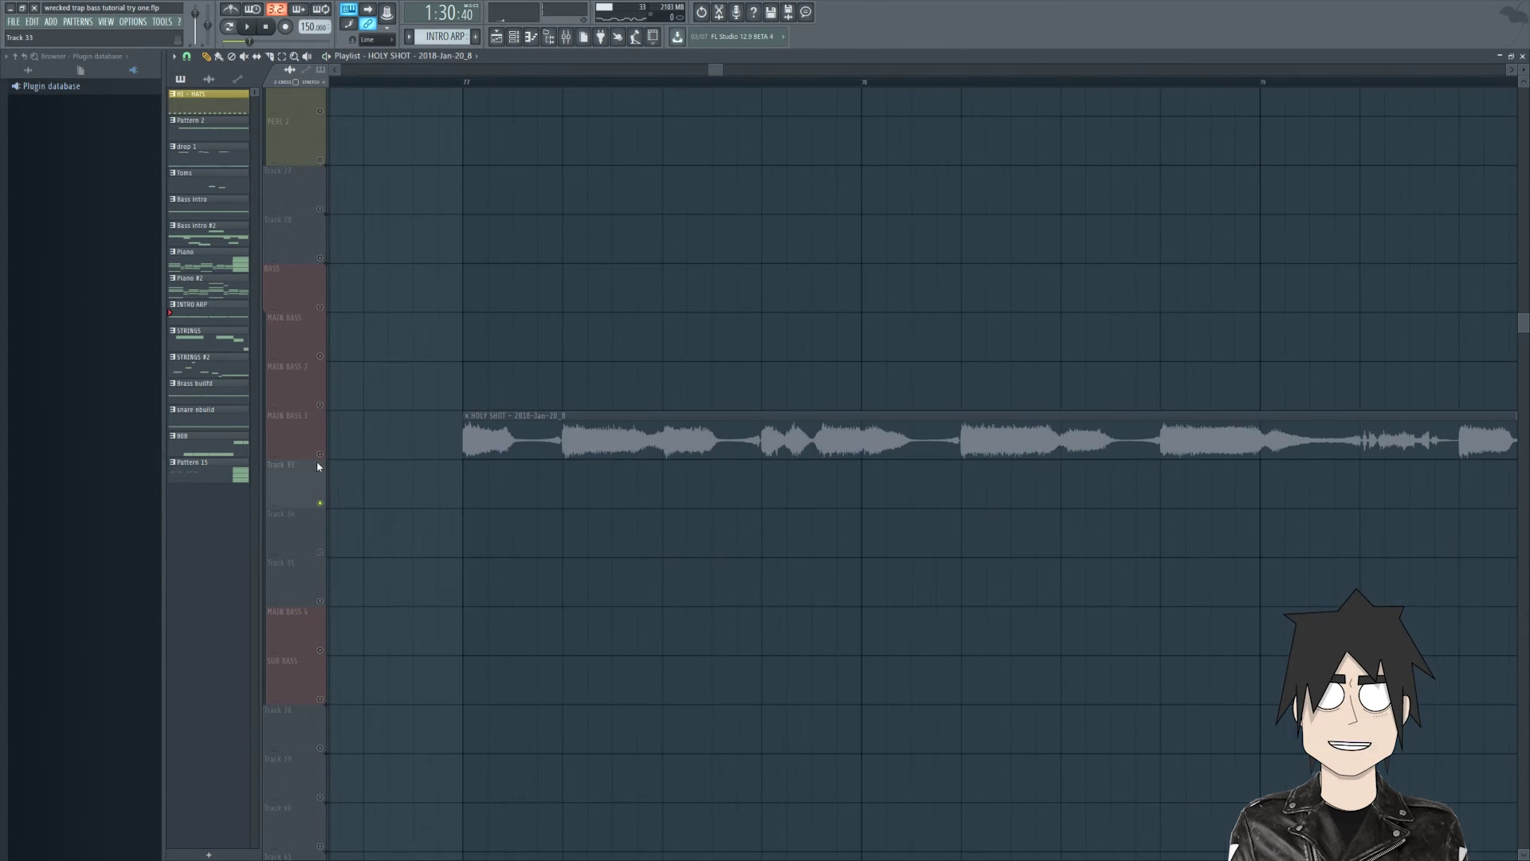
Step: Solo the MAIN BASS 3 track and audition the HOLY SHOT clip just before bar 78
left_click(321, 456)
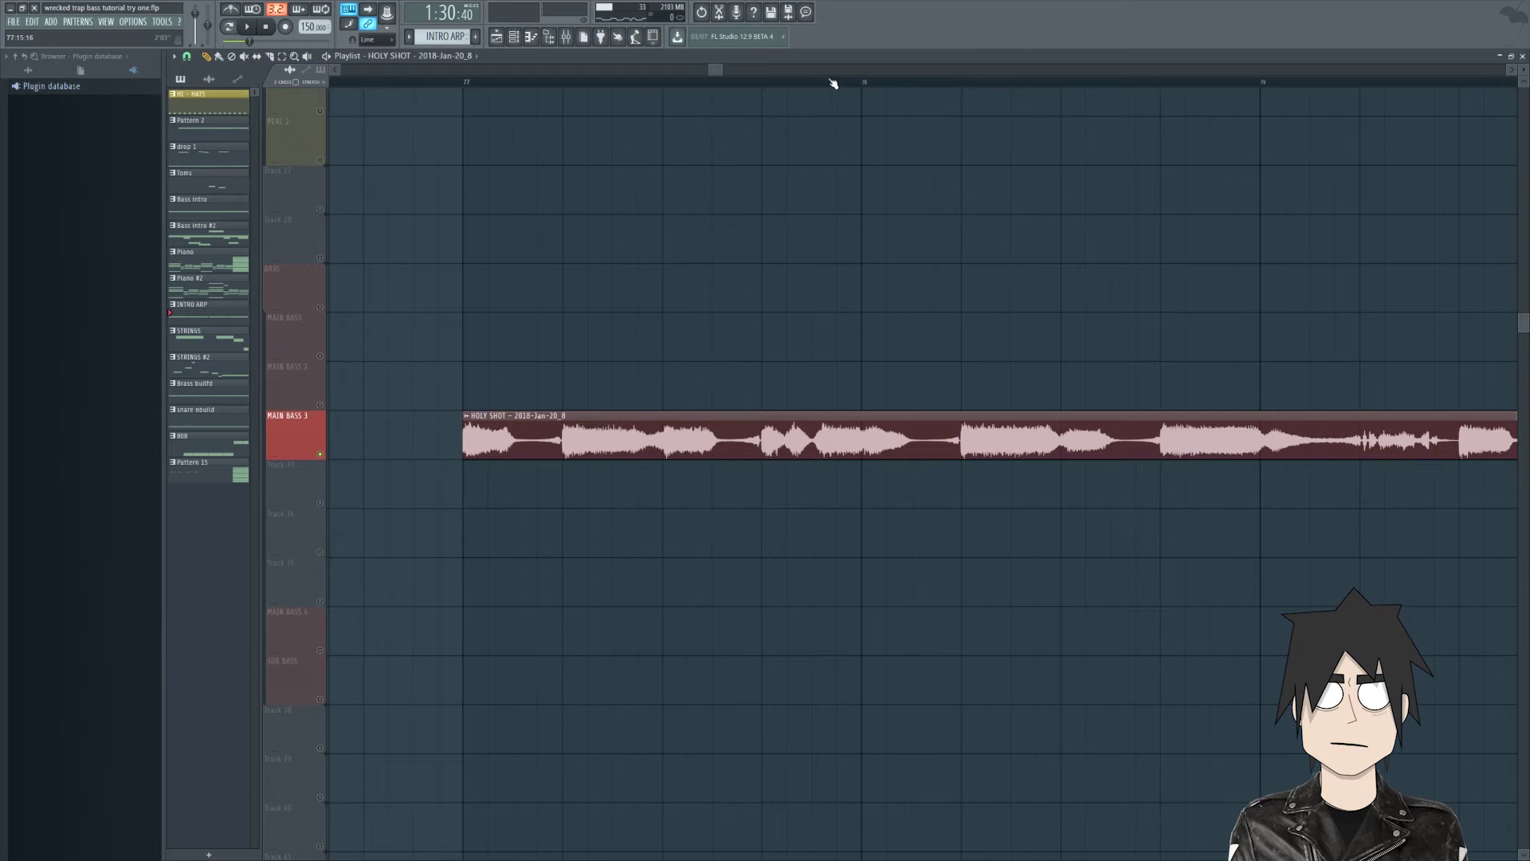
key("space")
key("space")
key("space")
key("space")
key("space")
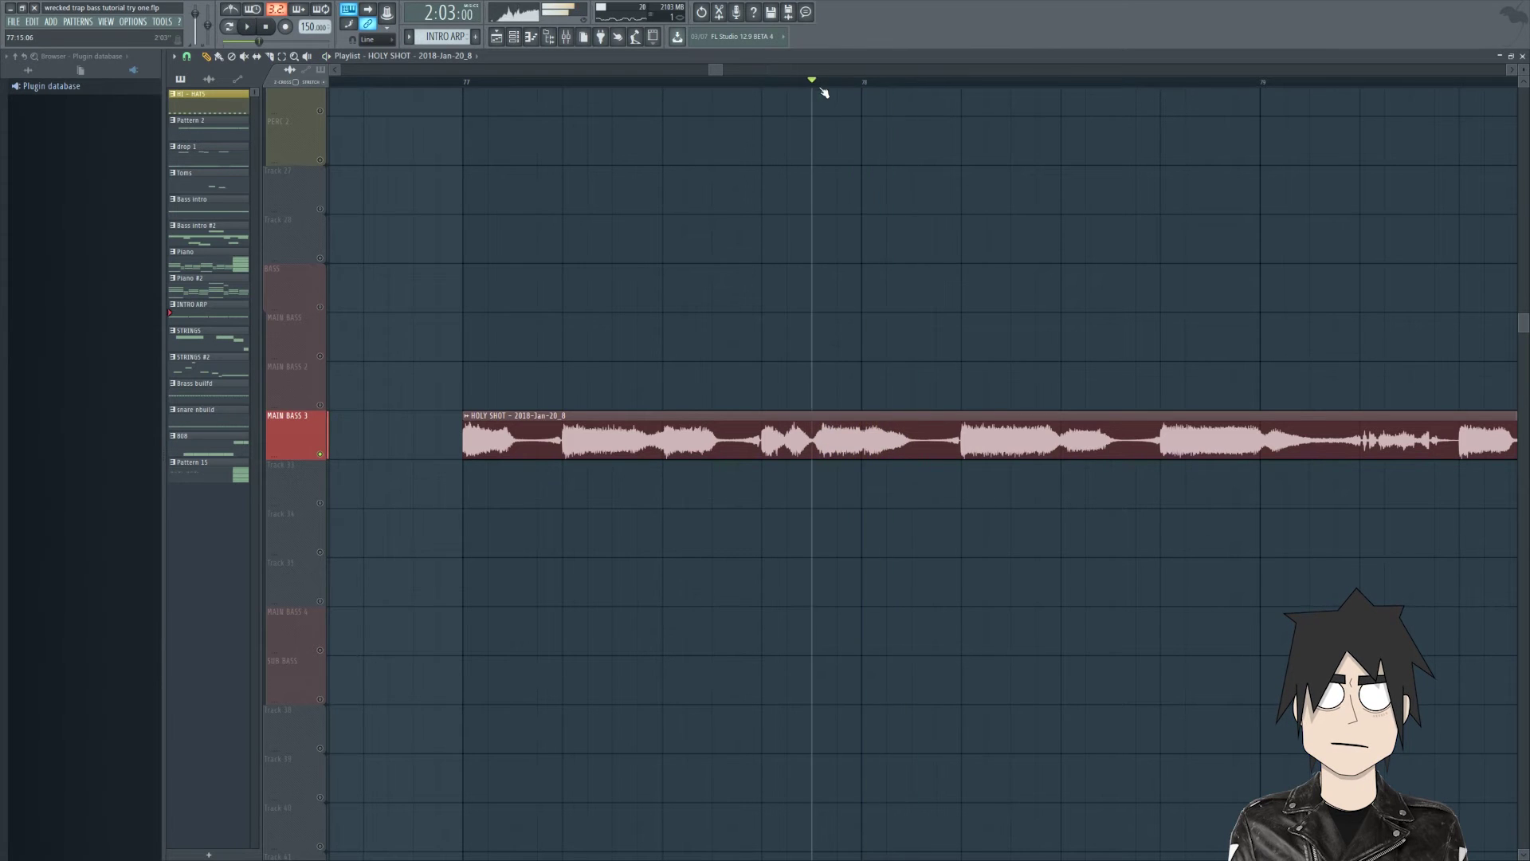
Step: Slice the bass hit around bar 78 out of the HOLY SHOT clip and delete the remaining pieces
scroll(787, 139, "down", 3)
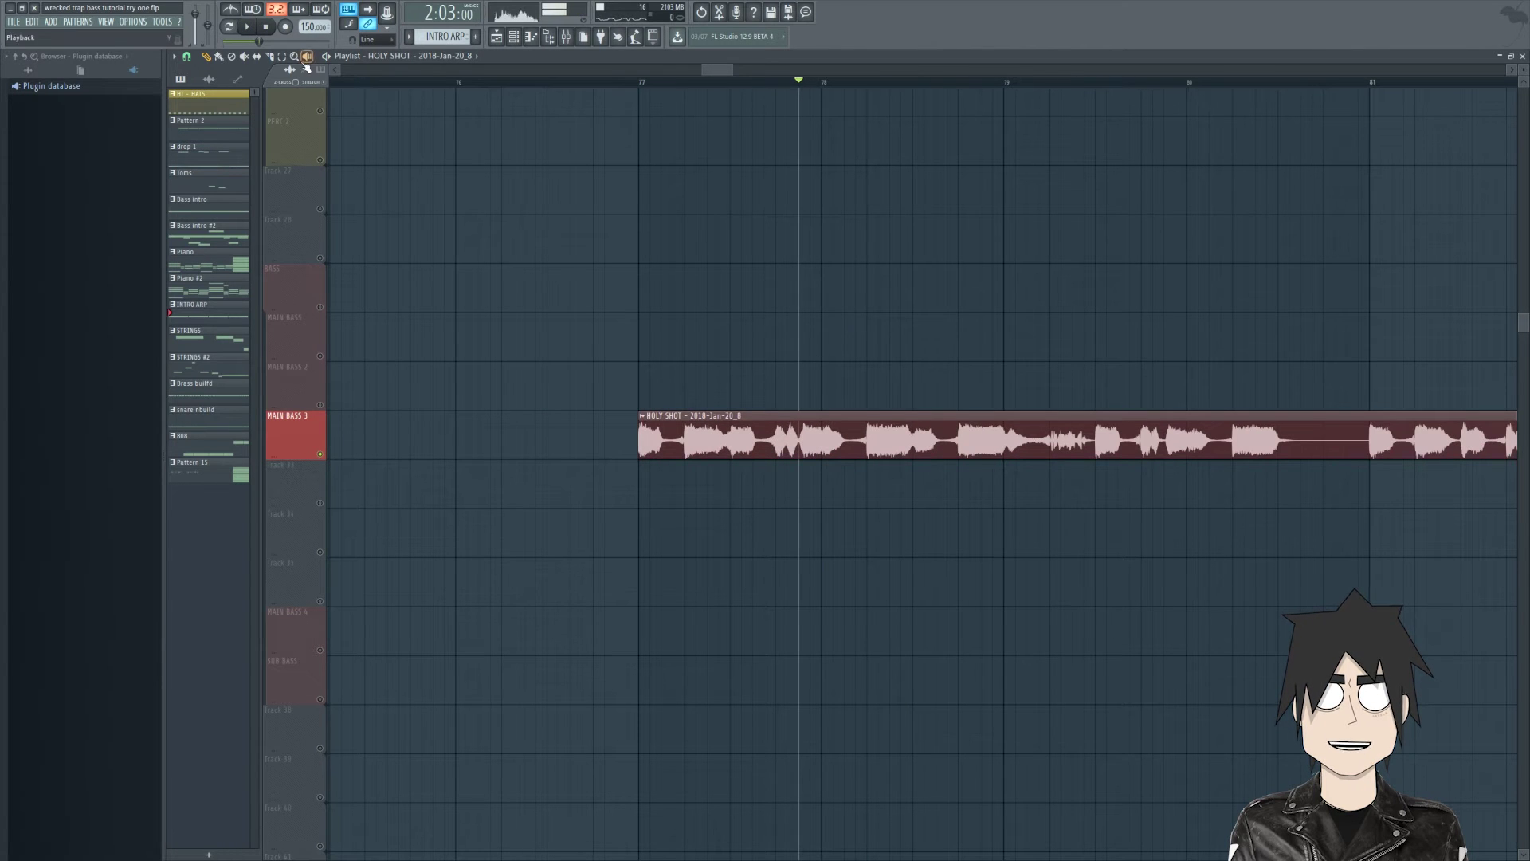
left_click(271, 58)
scroll(741, 407, "up", 4)
scroll(906, 412, "down", 4)
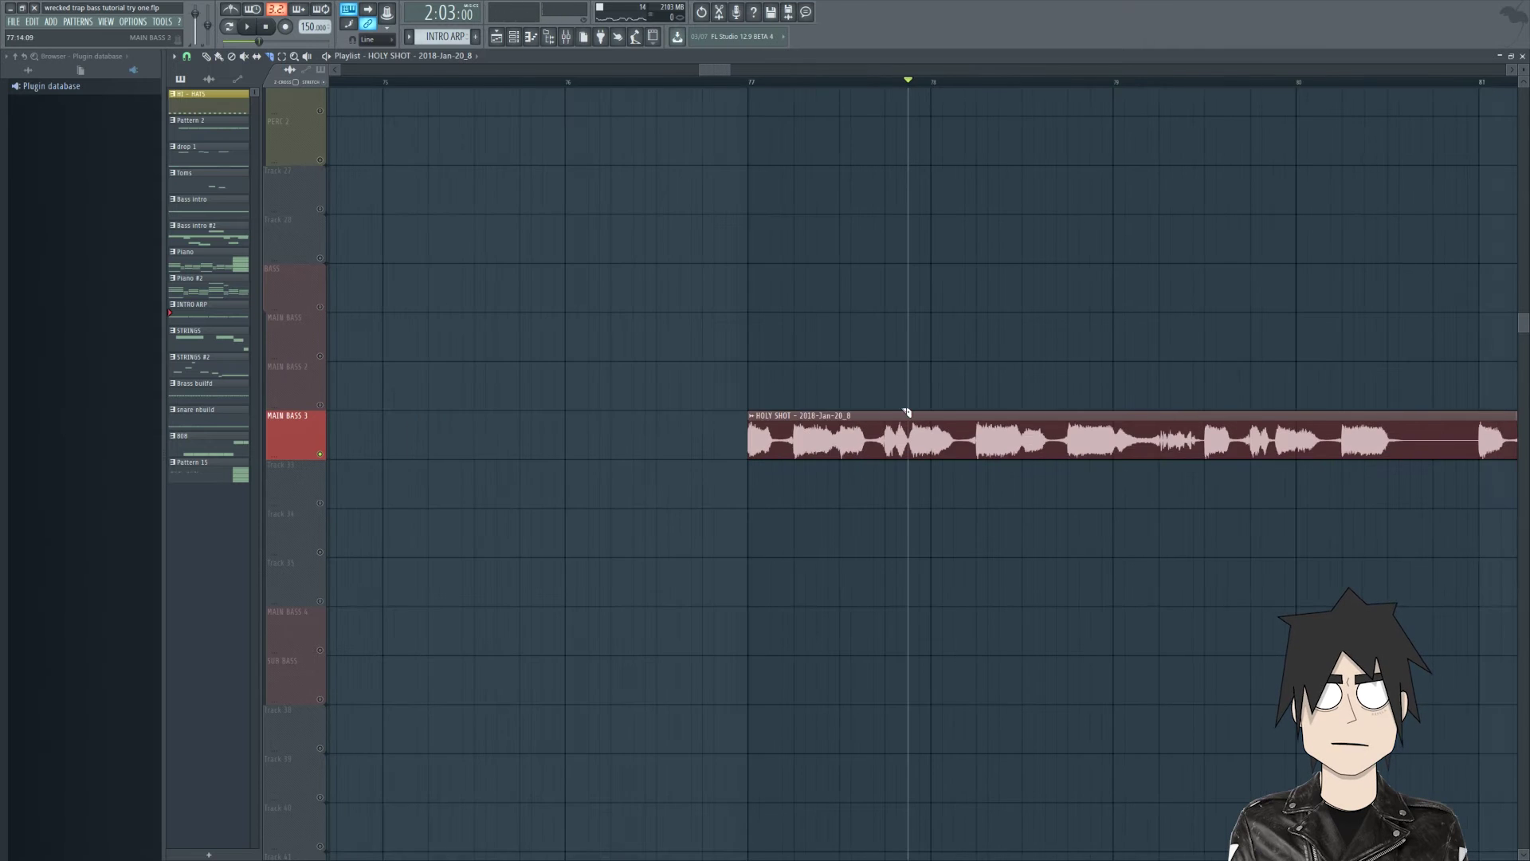
scroll(910, 411, "up", 2)
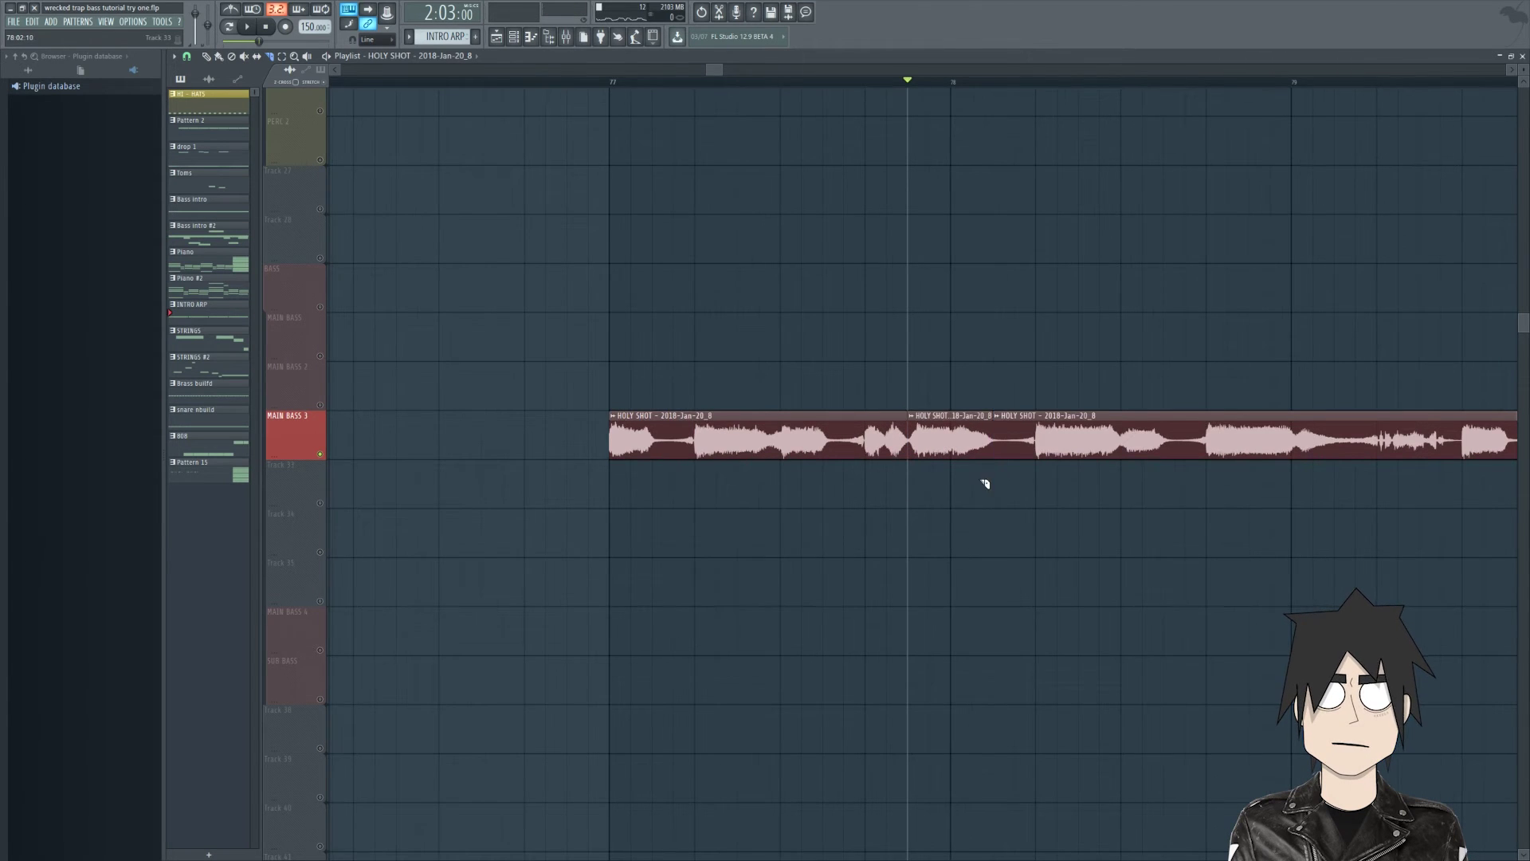
scroll(985, 484, "down", 3)
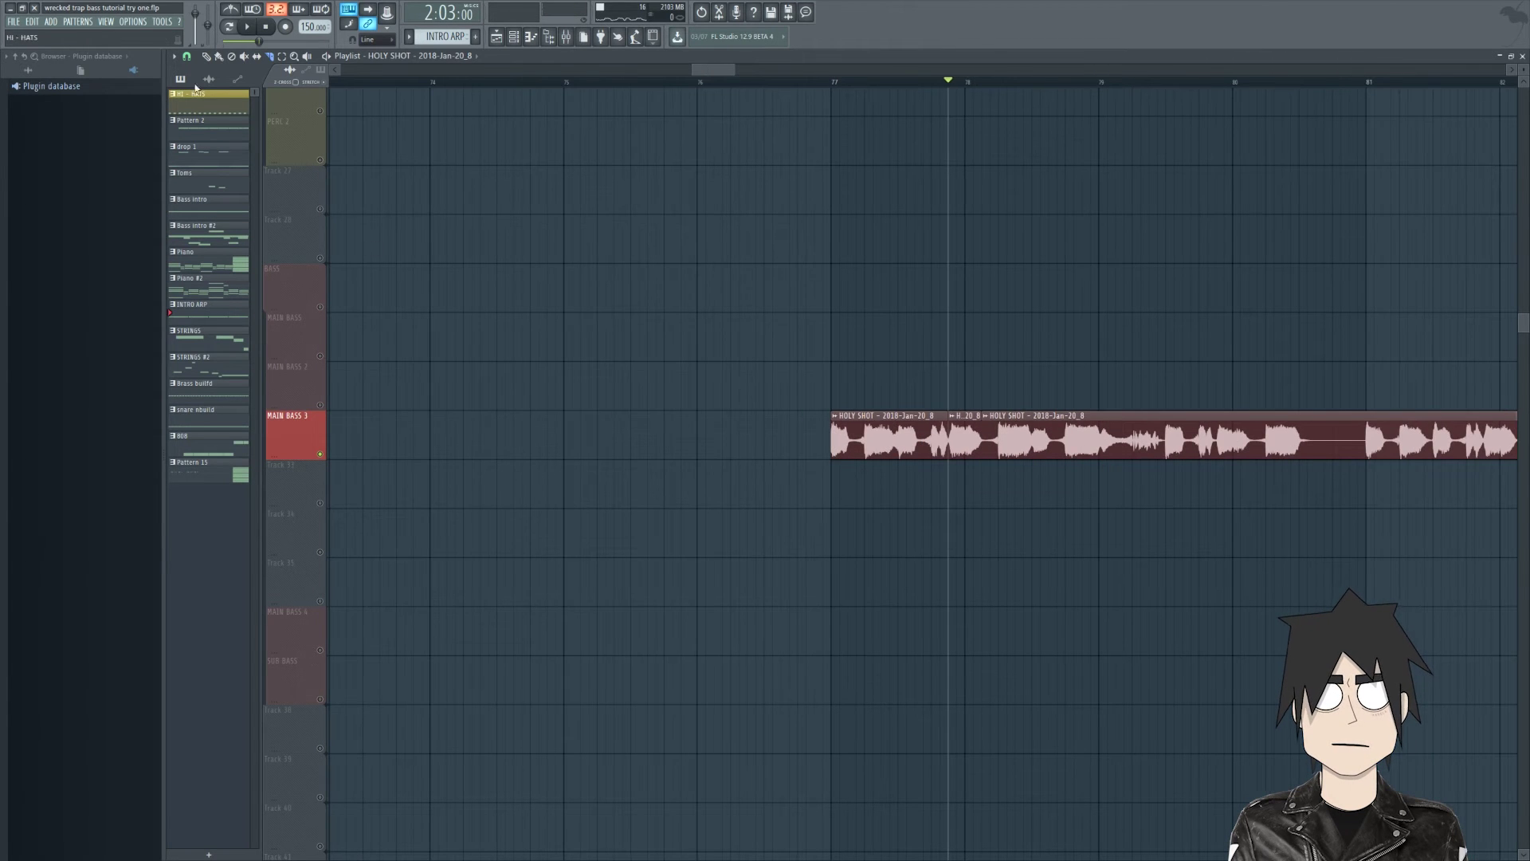
right_click(1021, 450)
scroll(959, 448, "down", 4)
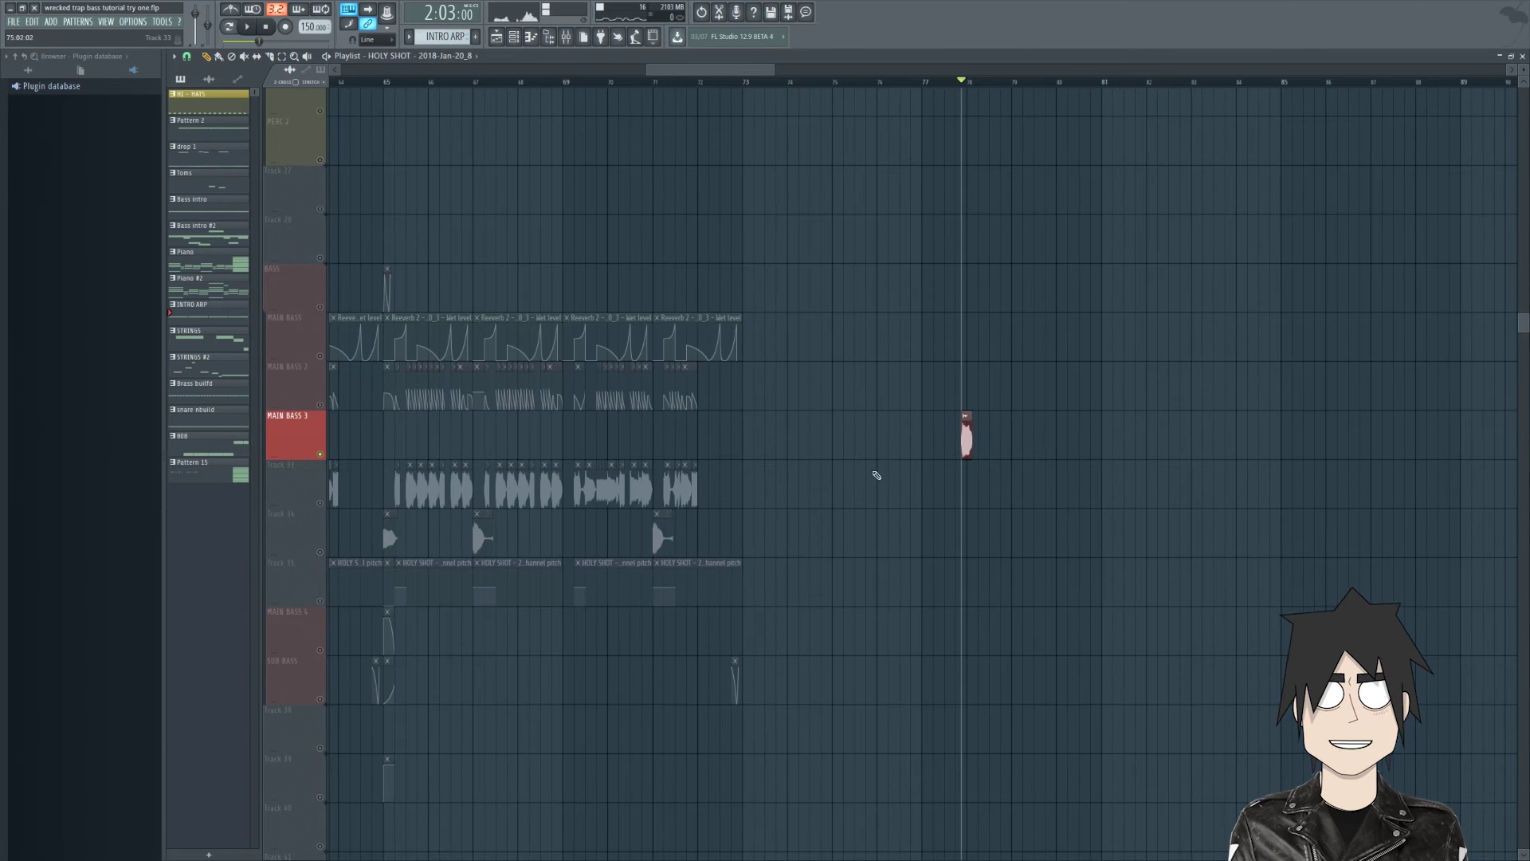
scroll(876, 475, "down", 3)
scroll(701, 456, "up", 10)
left_click(701, 444)
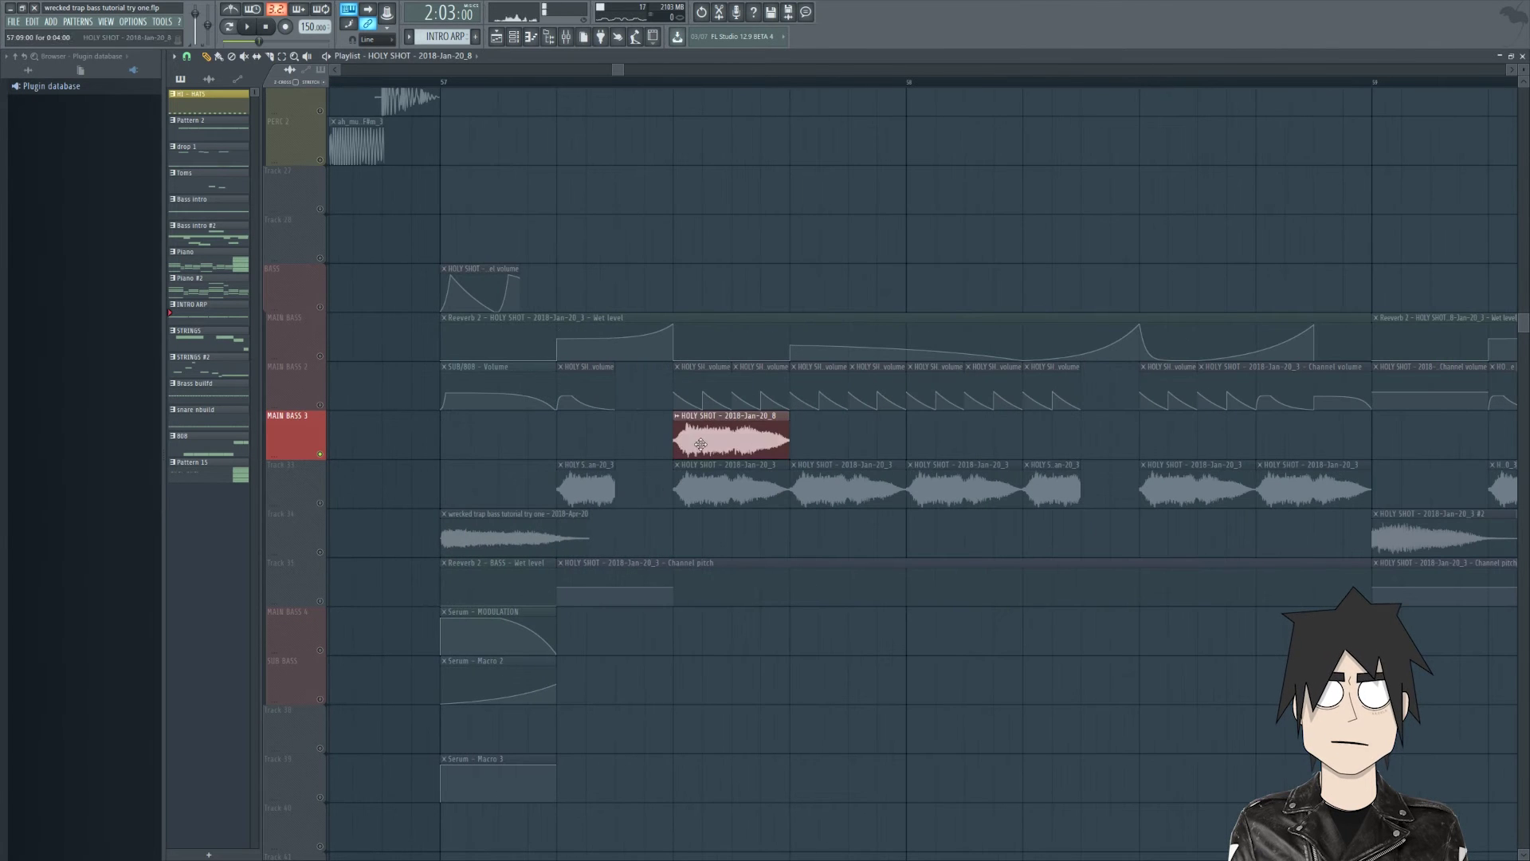
key("Delete")
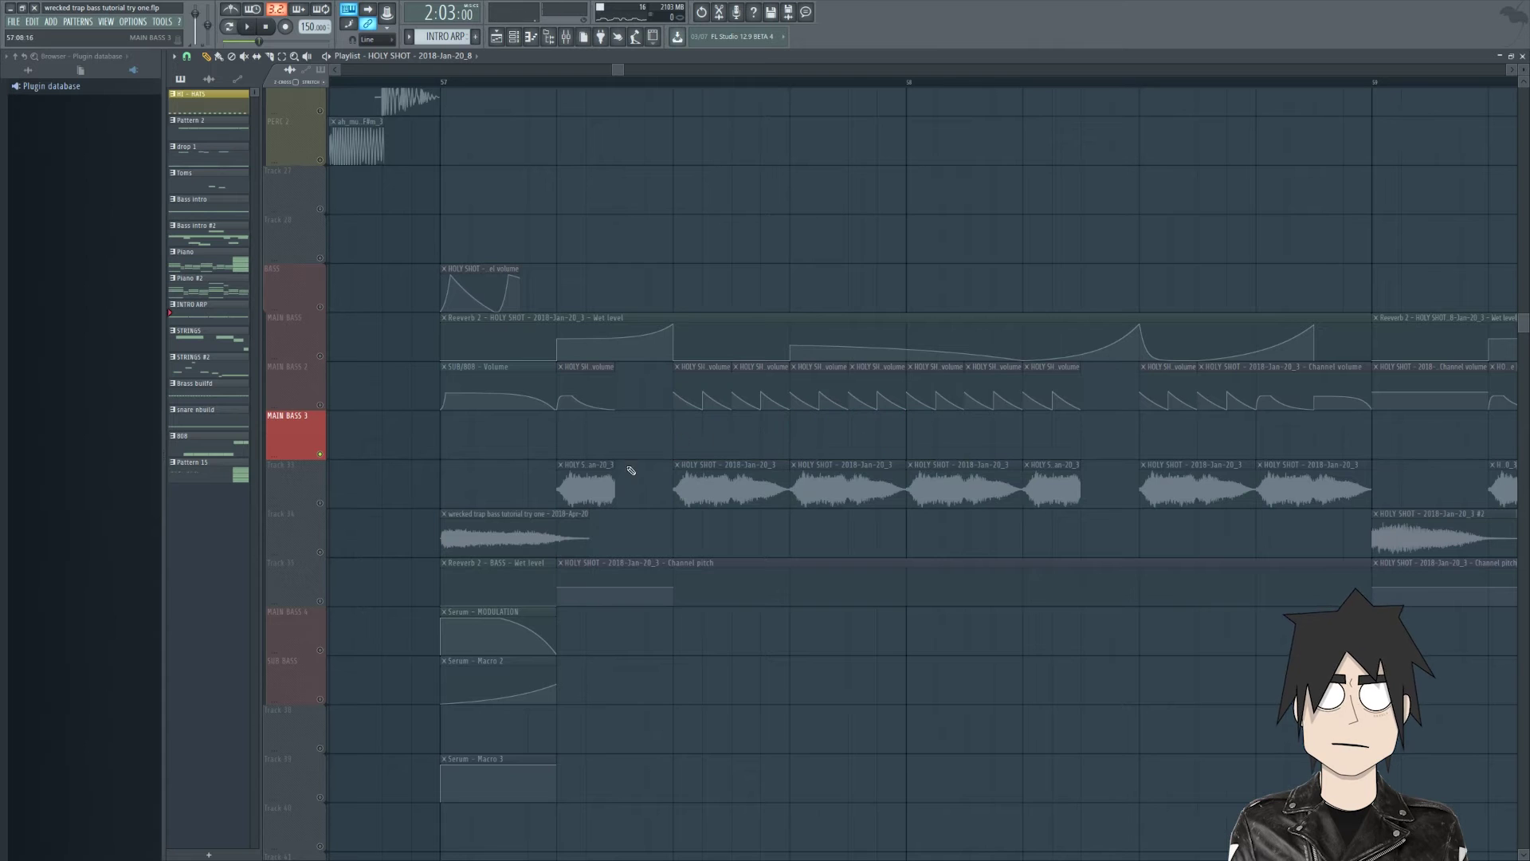
Step: Solo Track 33 and play its chopped HOLY SHOT bass pattern from bar 57
left_click(312, 497)
key("space")
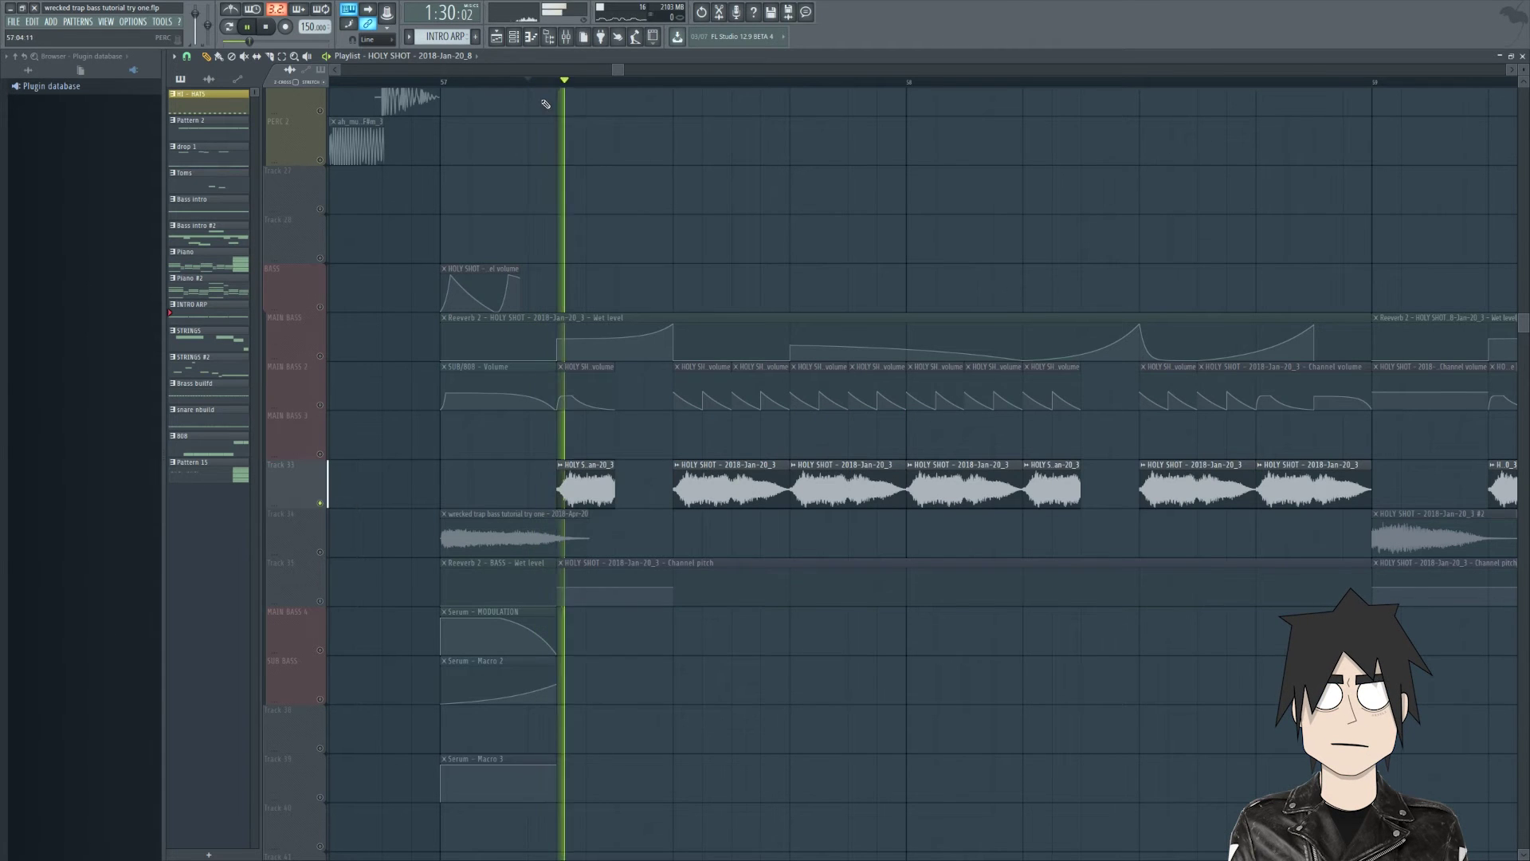
scroll(756, 444, "down", 3)
scroll(926, 460, "down", 2)
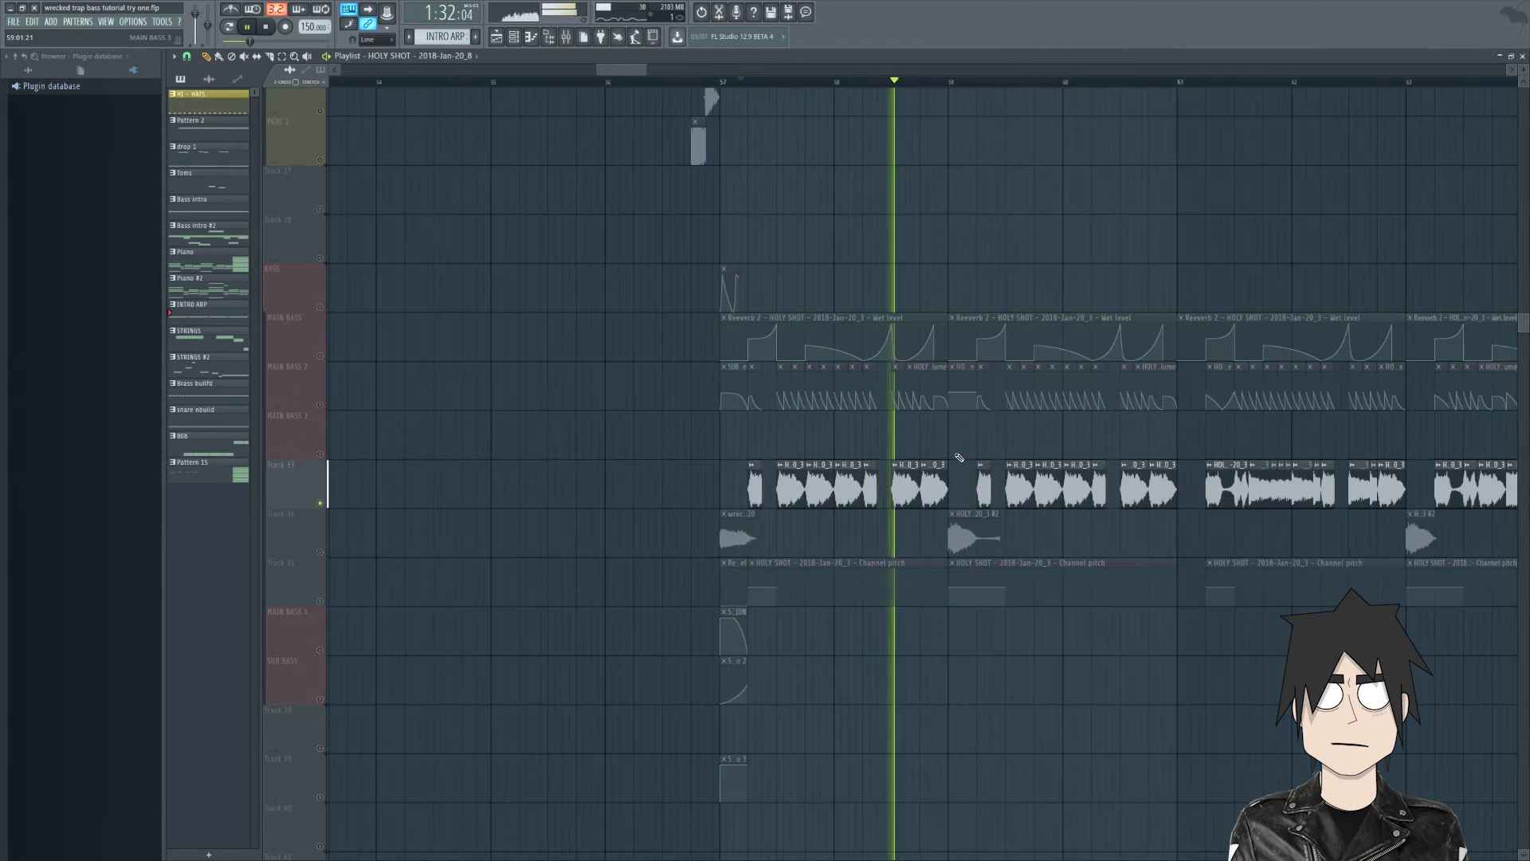
scroll(959, 454, "up", 2)
scroll(940, 458, "down", 2)
scroll(1025, 474, "up", 2)
scroll(1012, 502, "down", 2)
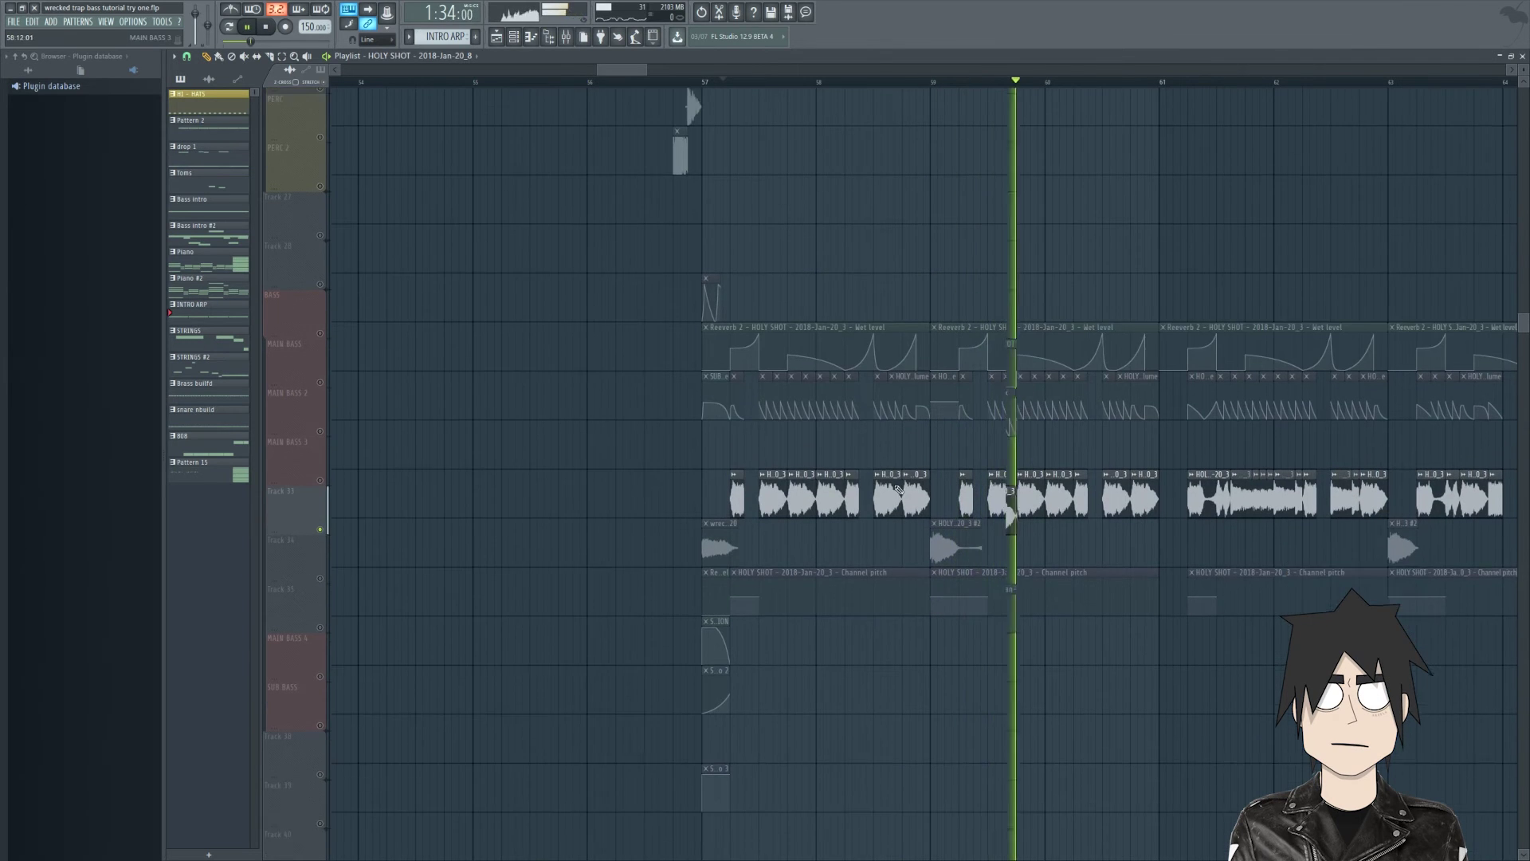
scroll(928, 498, "down", 2)
scroll(1026, 478, "up", 2)
key("space")
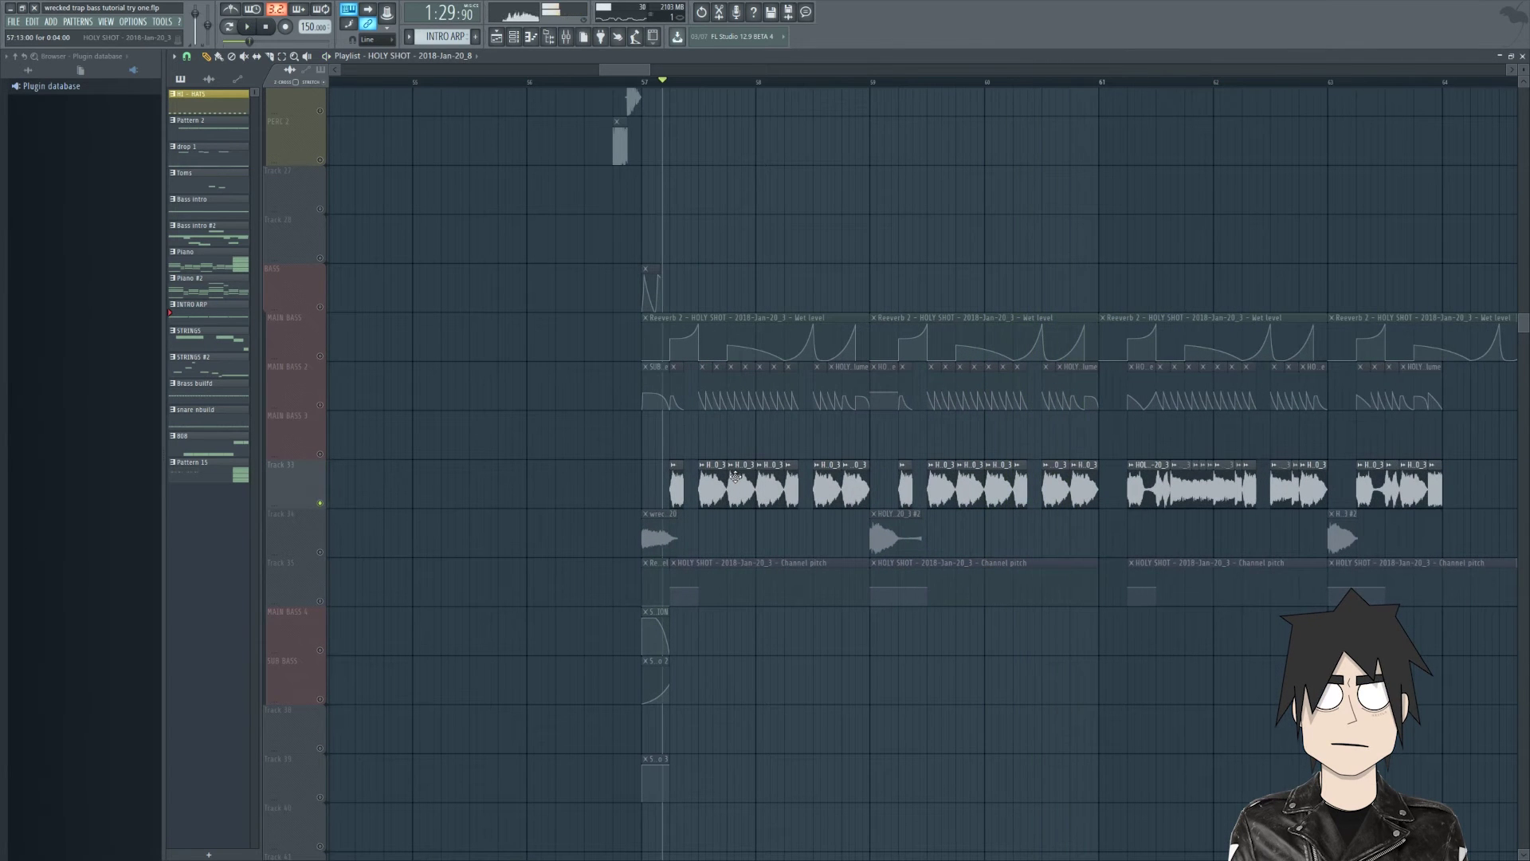
Step: Open the mixer, select the HOLY SHOT insert on track 17 and play the bass through its effects
left_click(566, 36)
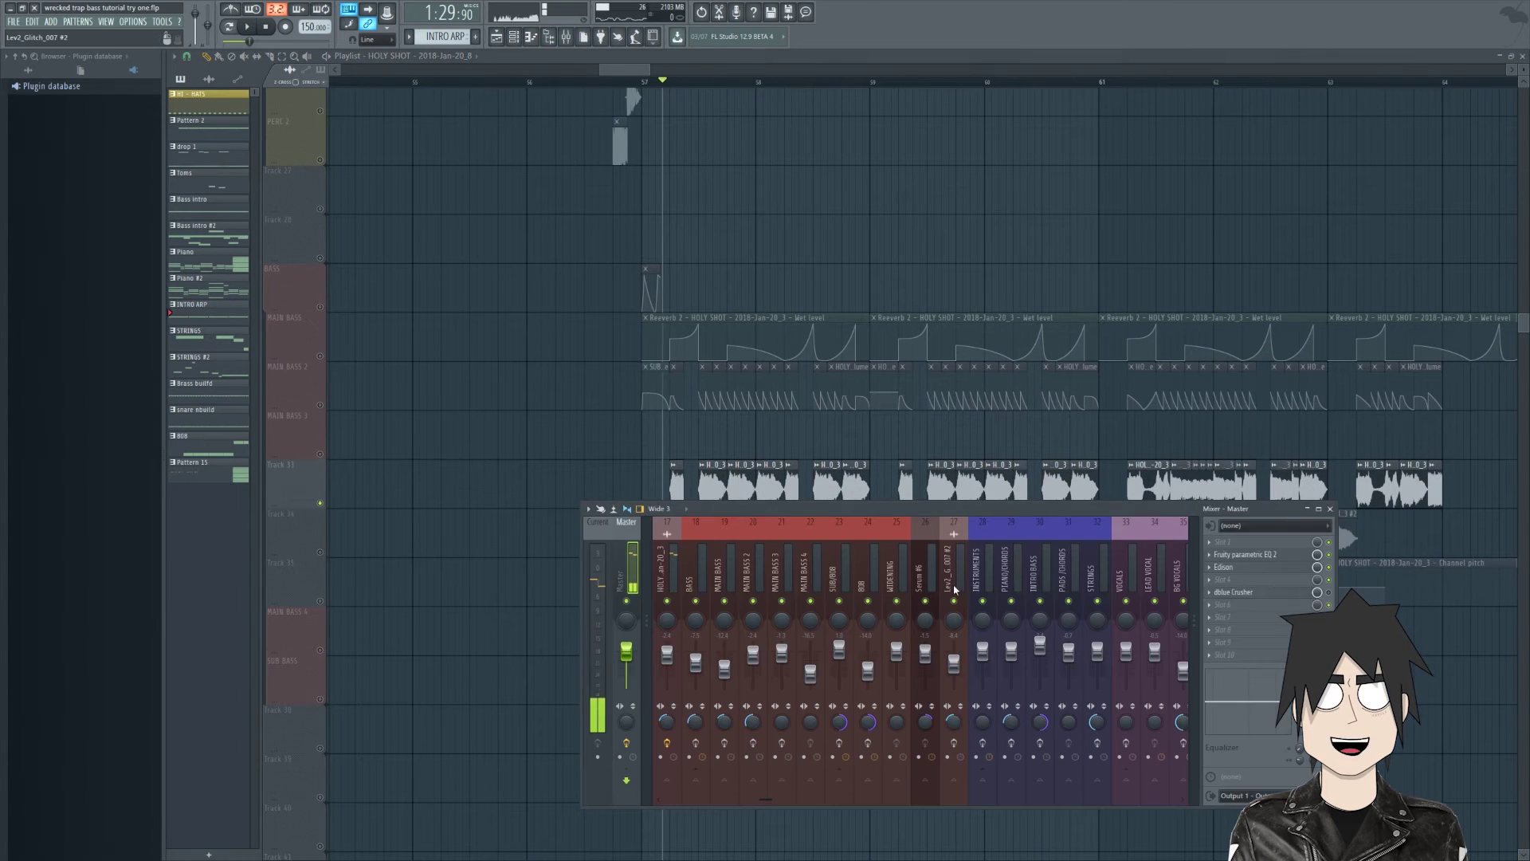
left_click(681, 572)
scroll(979, 597, "up", 3)
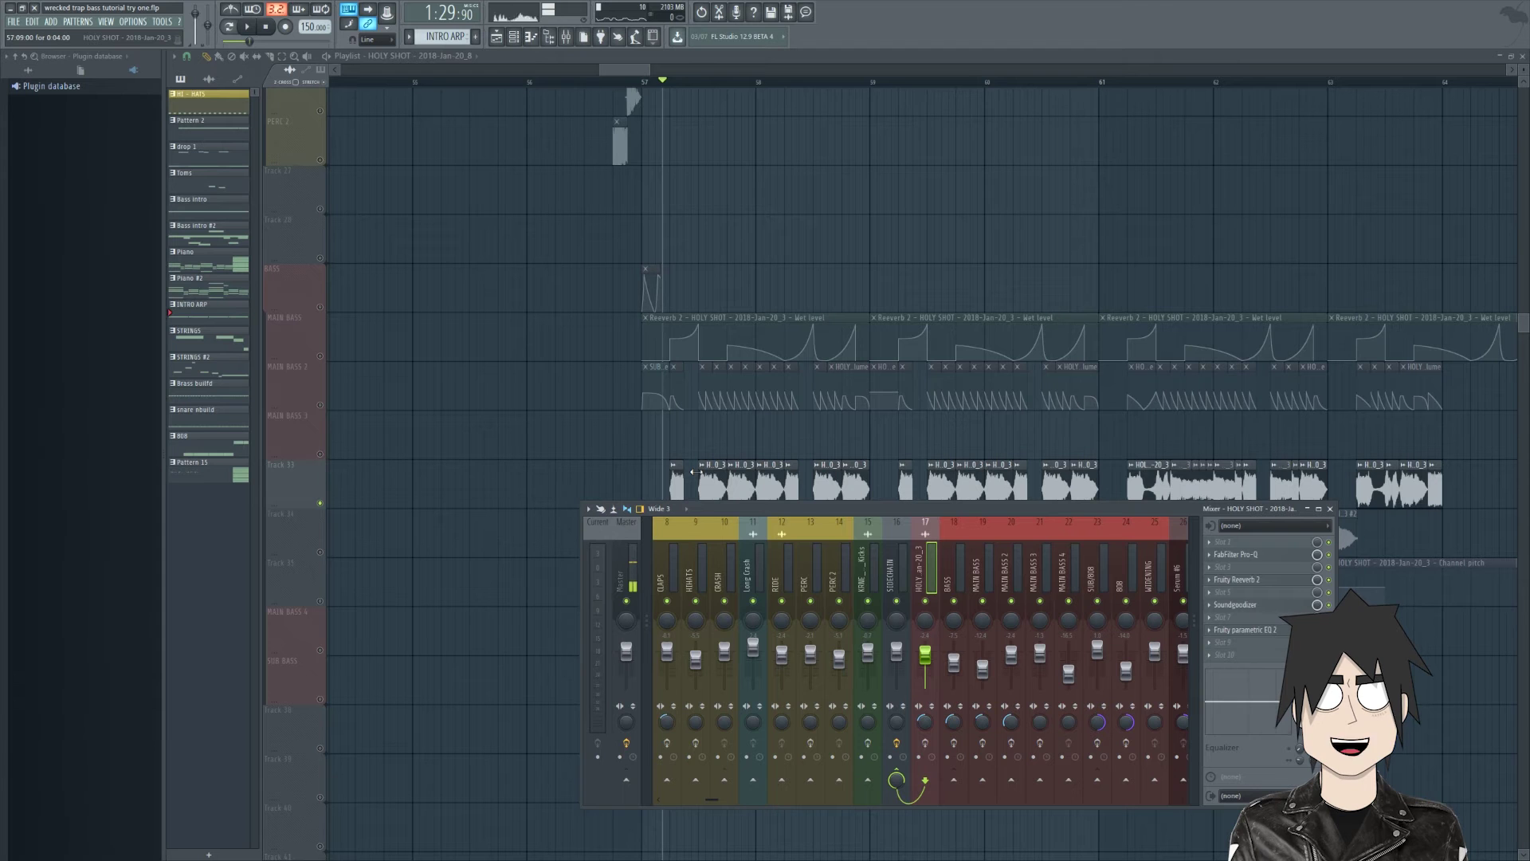
key("space")
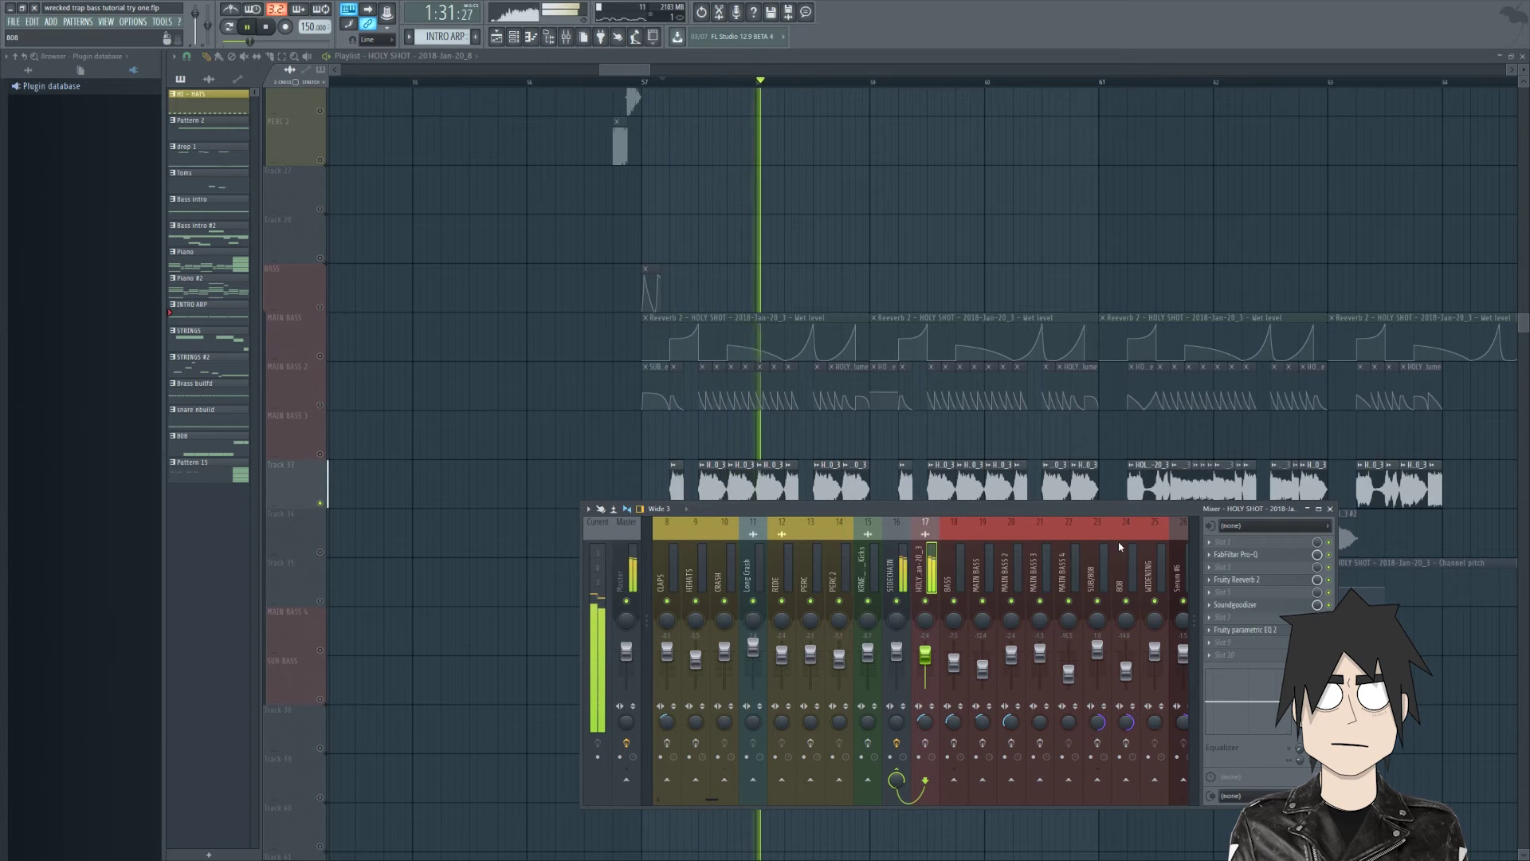
key("space")
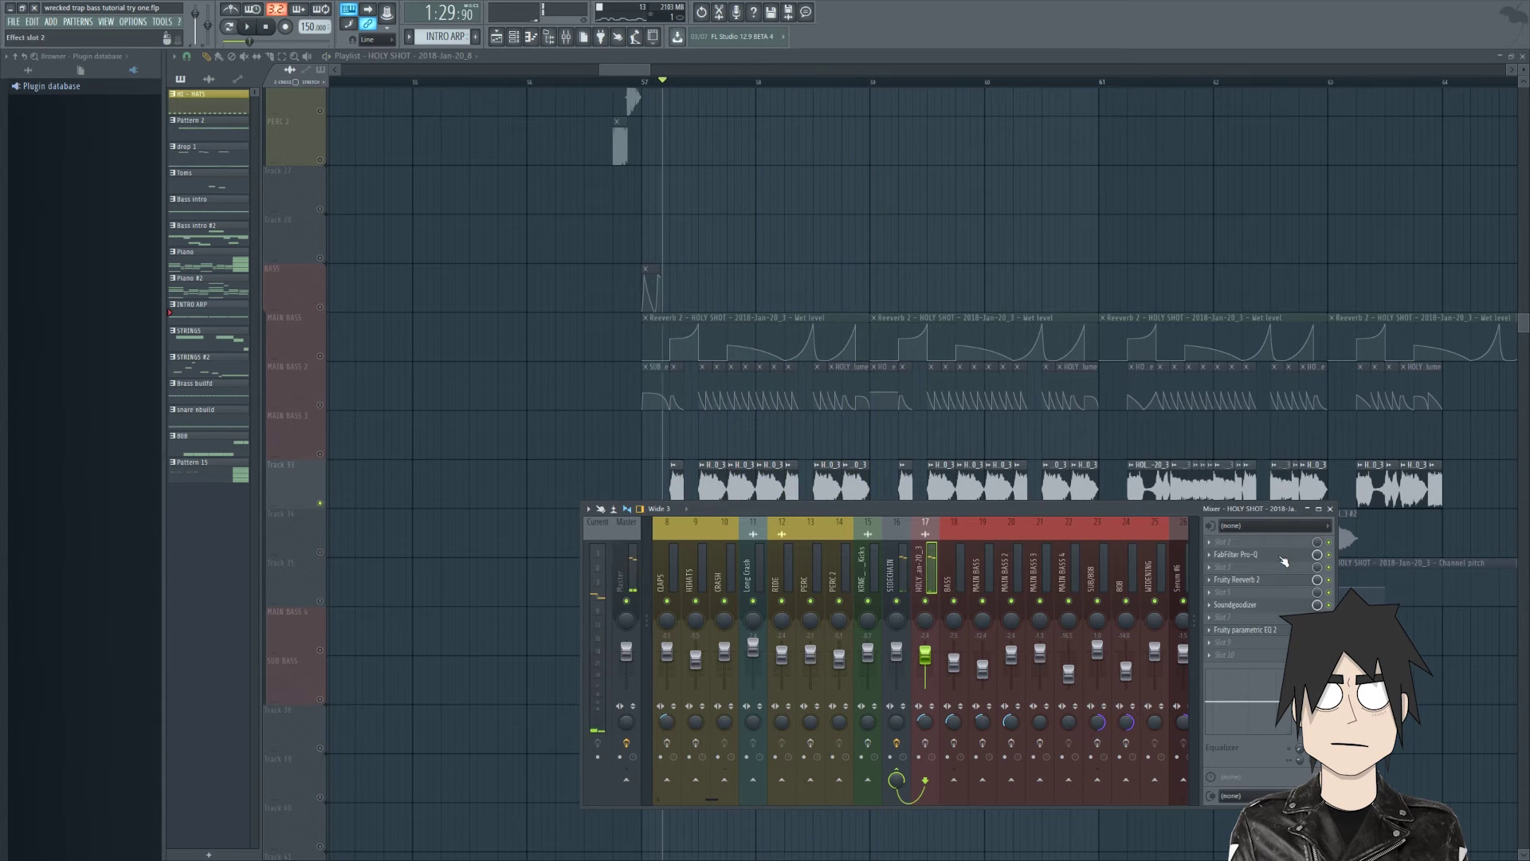
Step: Open the HOLY SHOT insert's FabFilter Pro-Q and Fruity Reeverb 2, and play the bass to examine the low cut and reverb
left_click(1294, 558)
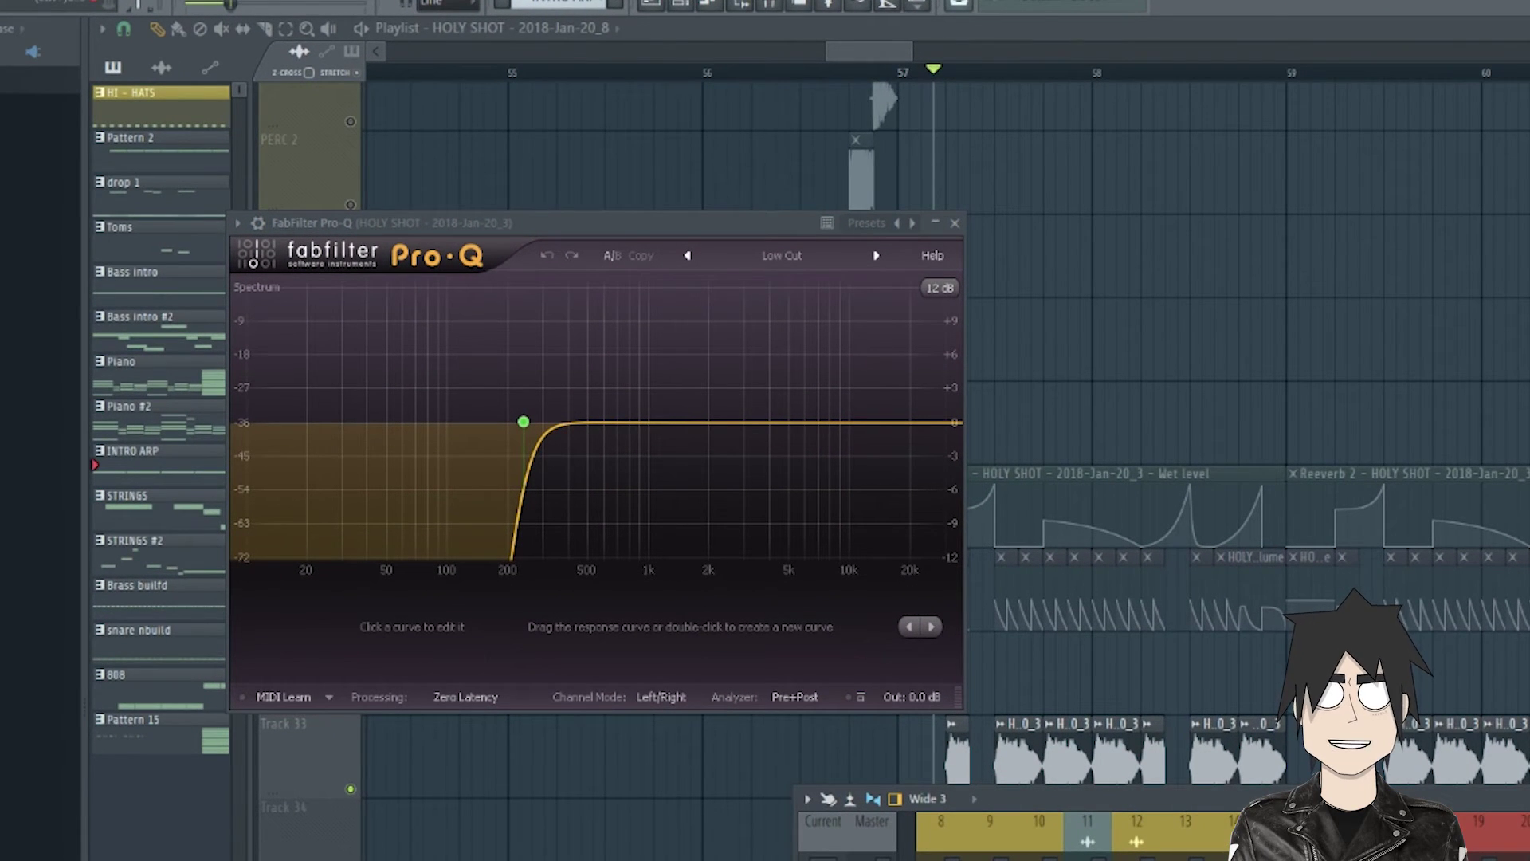
key("space")
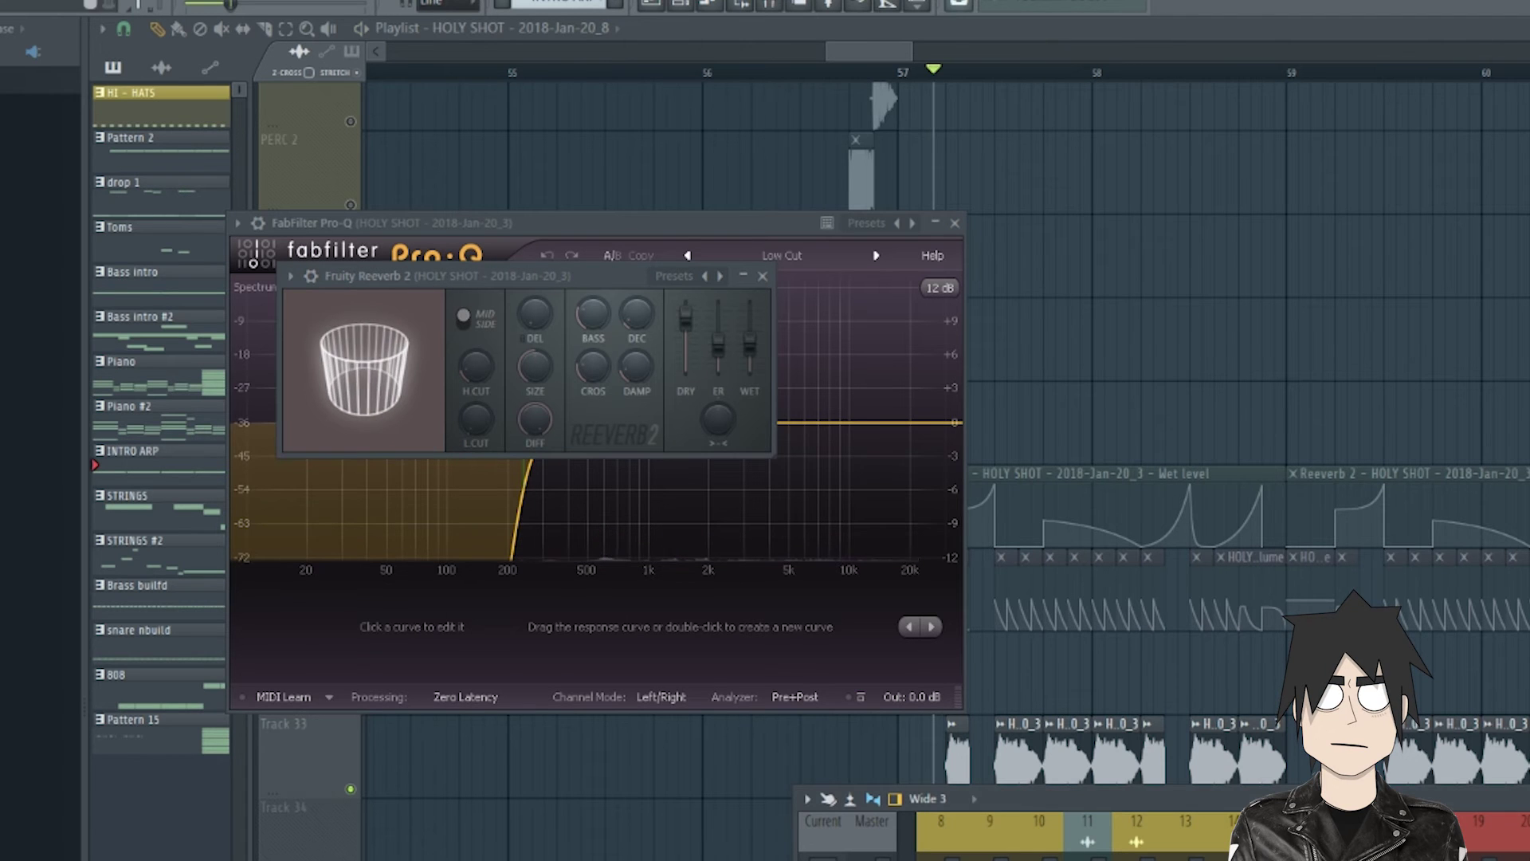
key("space")
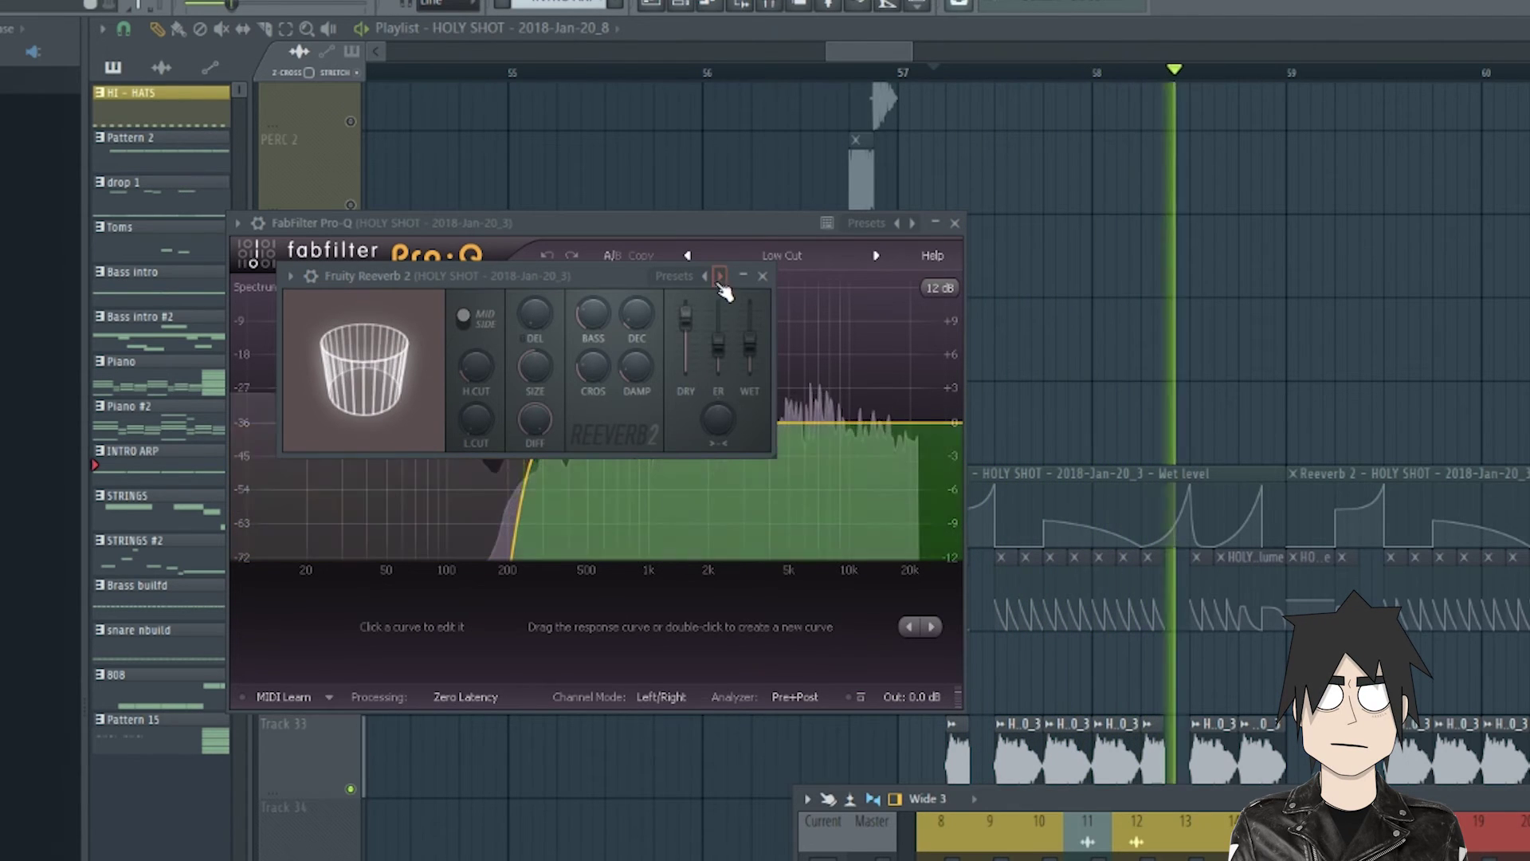
key("space")
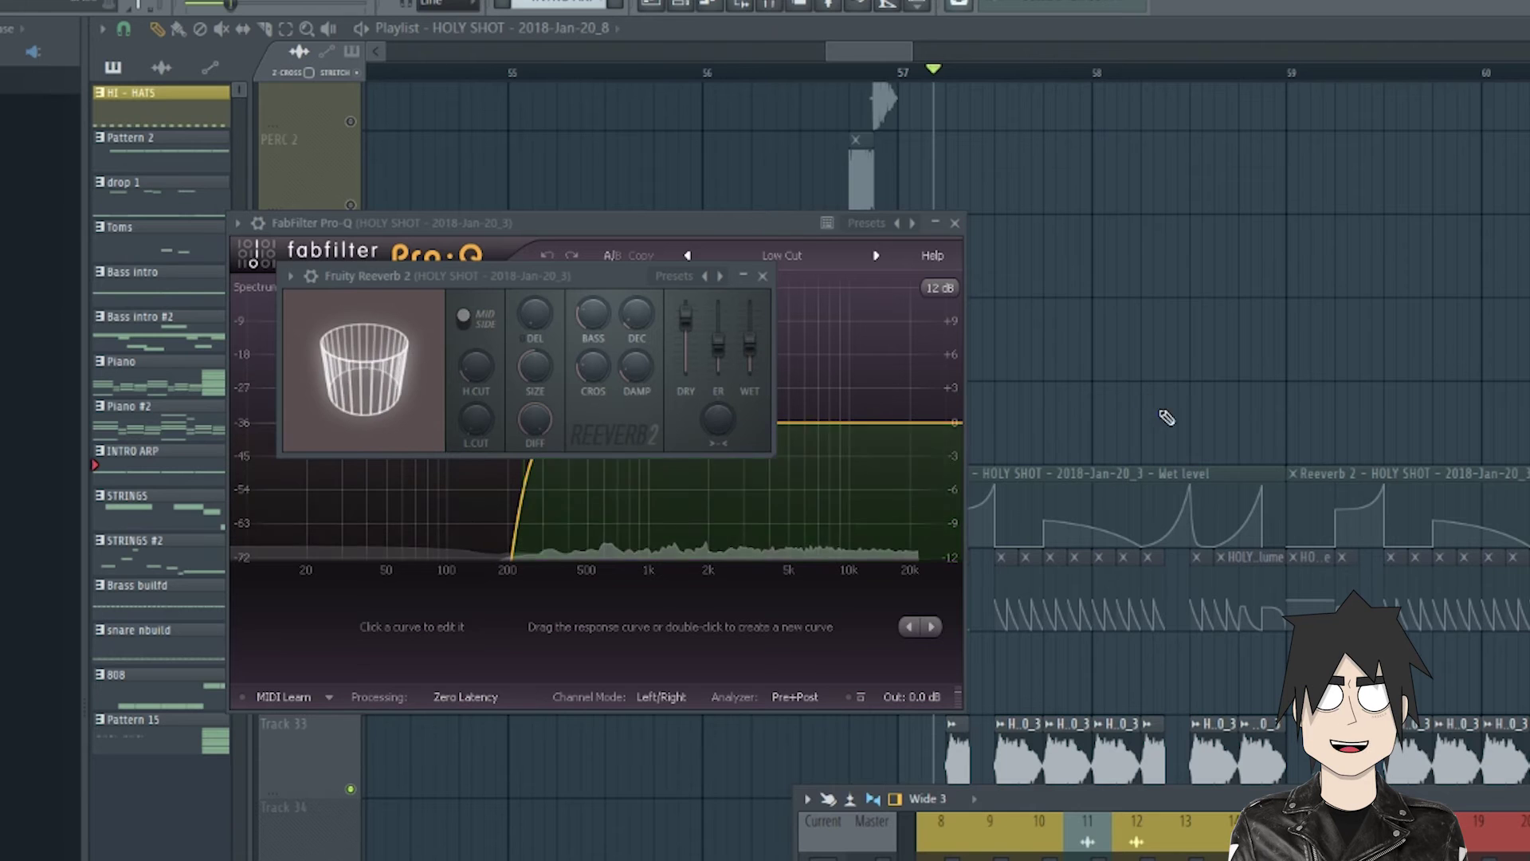
Step: Enable the MAIN BASS track with the Reeverb 2 wet-level automation and play from just before bar 57 with the reverb open
right_click(1113, 451)
scroll(1028, 514, "up", 5)
left_click(350, 538)
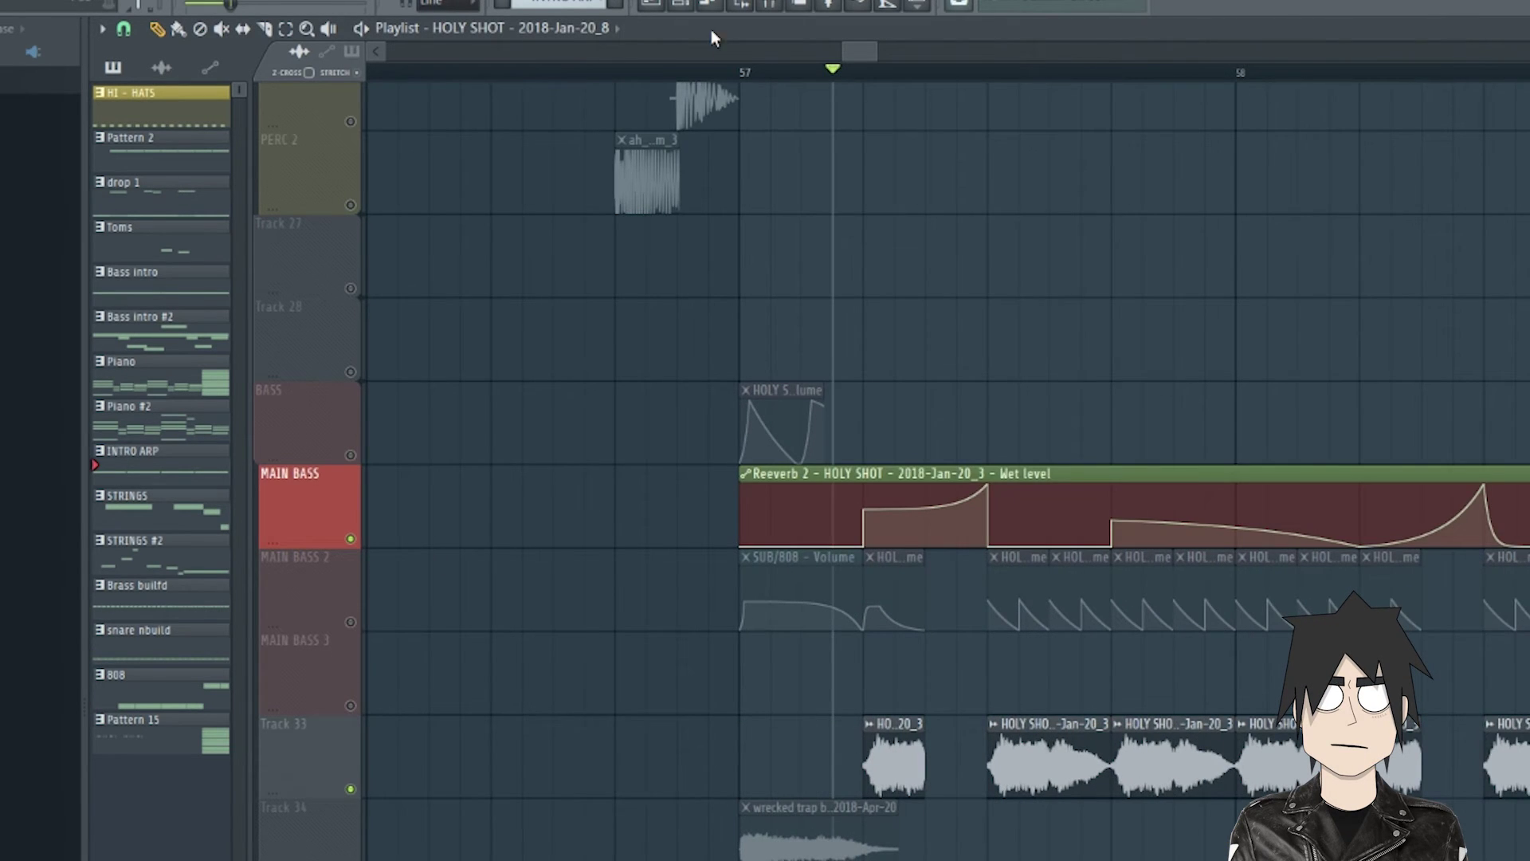
left_click(740, 72)
left_click(778, 4)
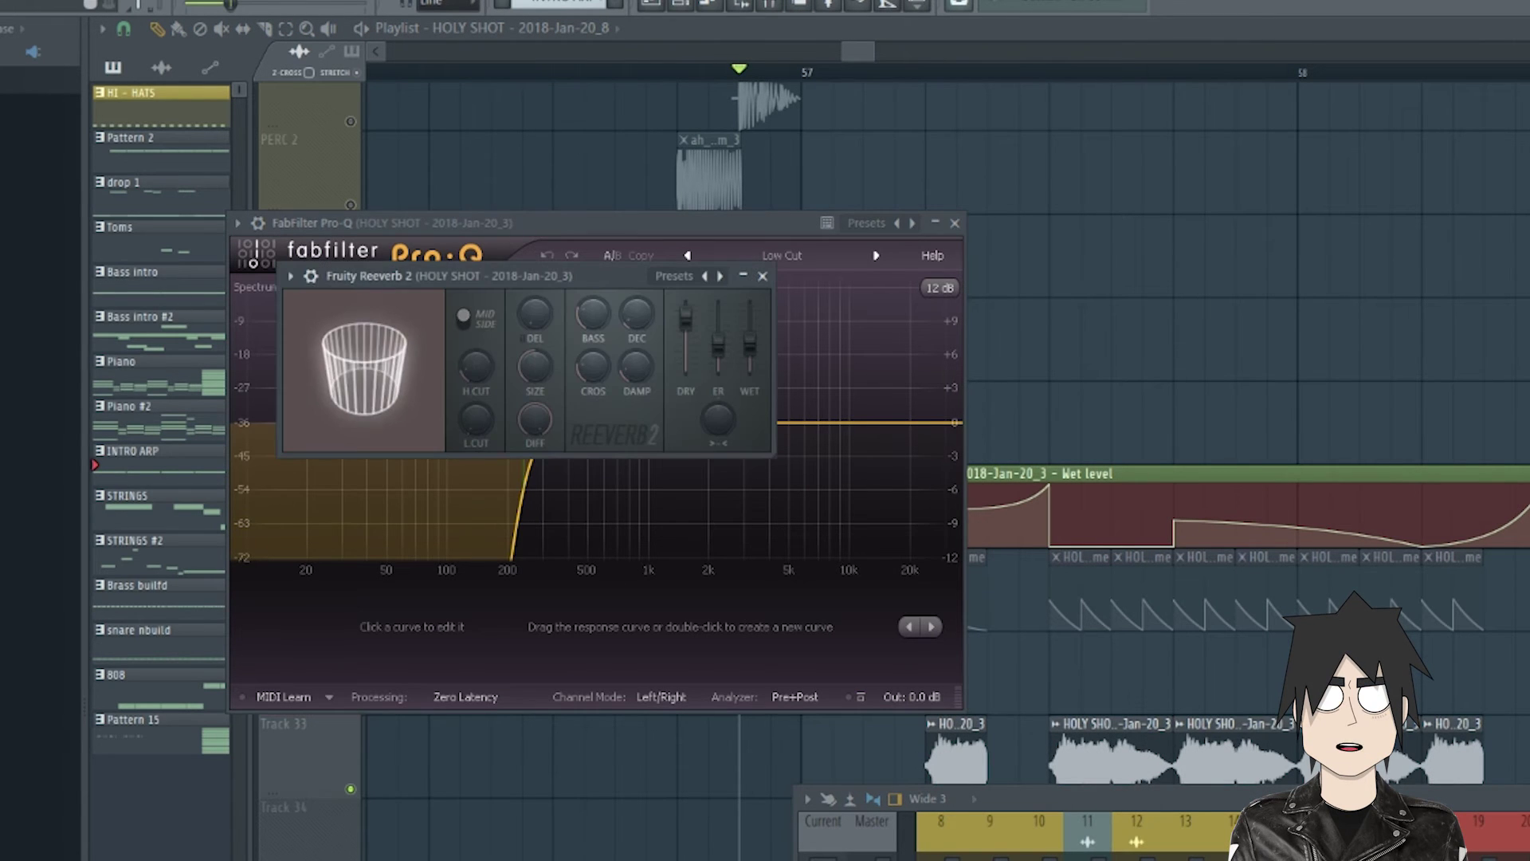
key("space")
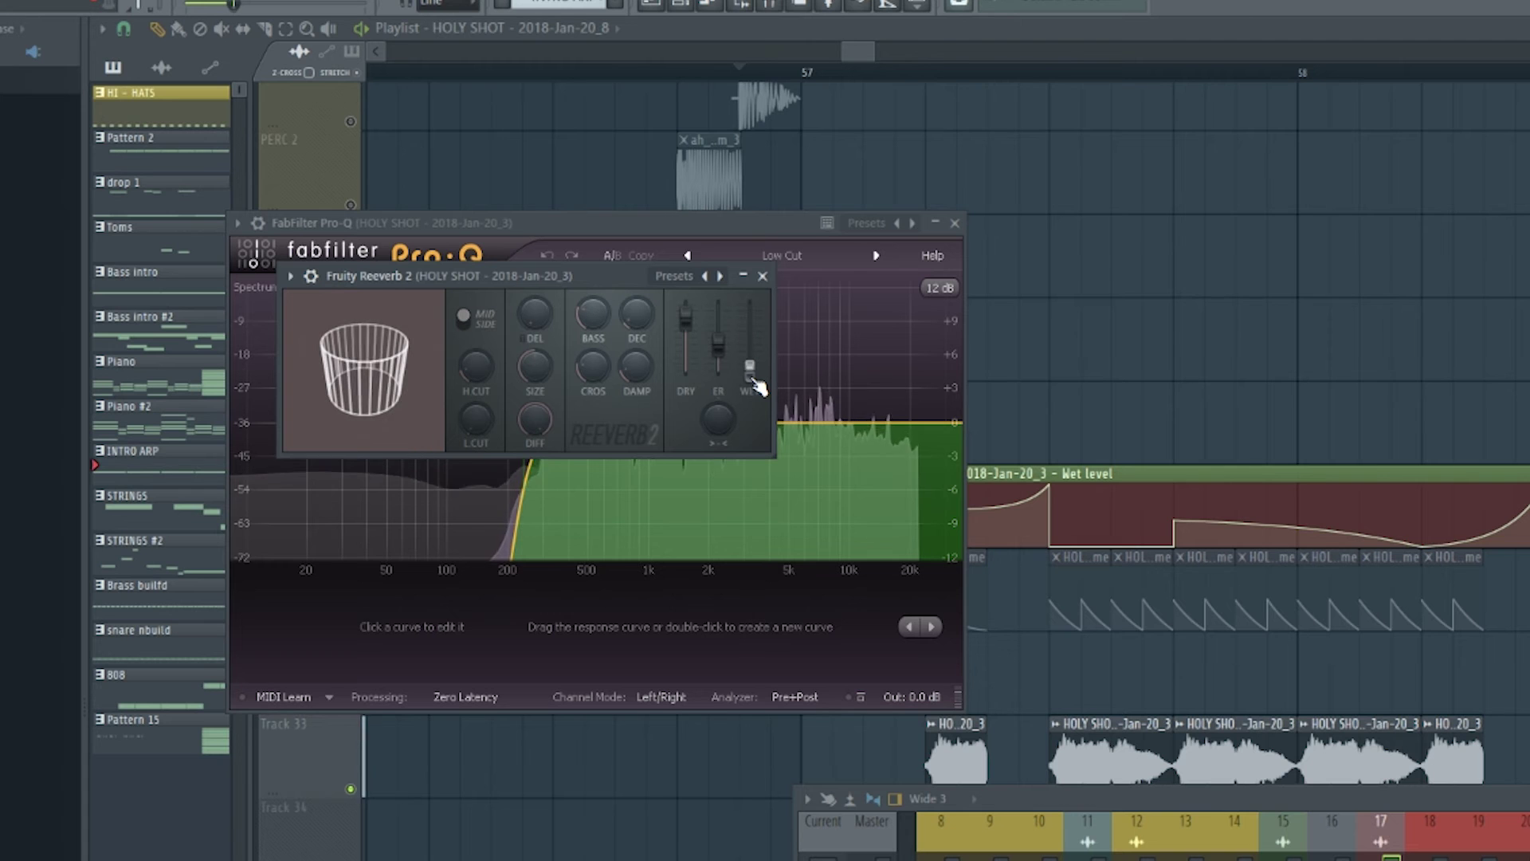
key("space")
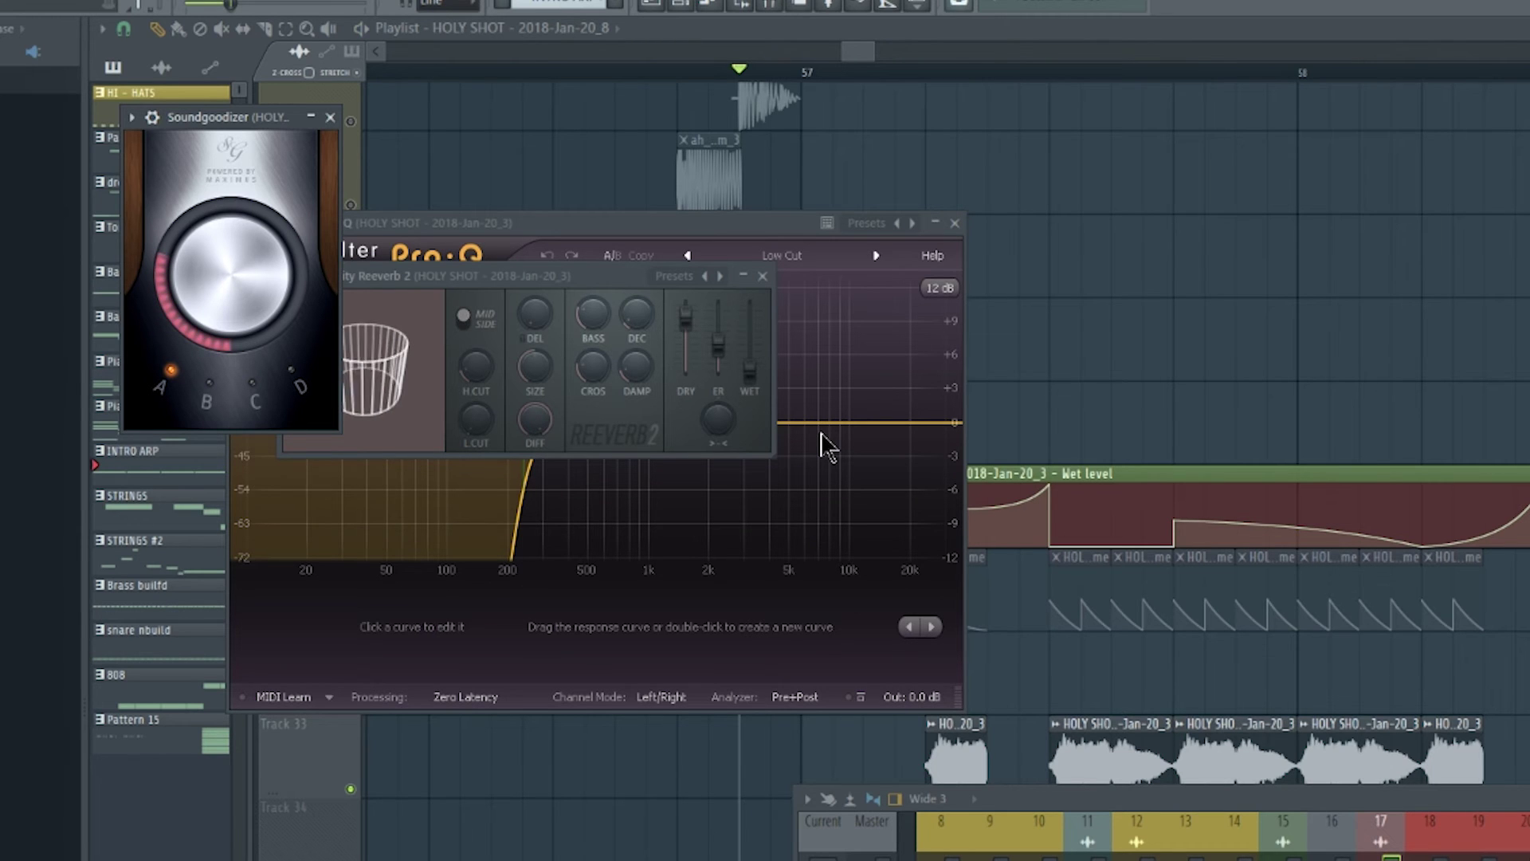
Step: Play the bass with Soundgoodizer and Fruity parametric EQ 2 open, and close both effect windows
key("space")
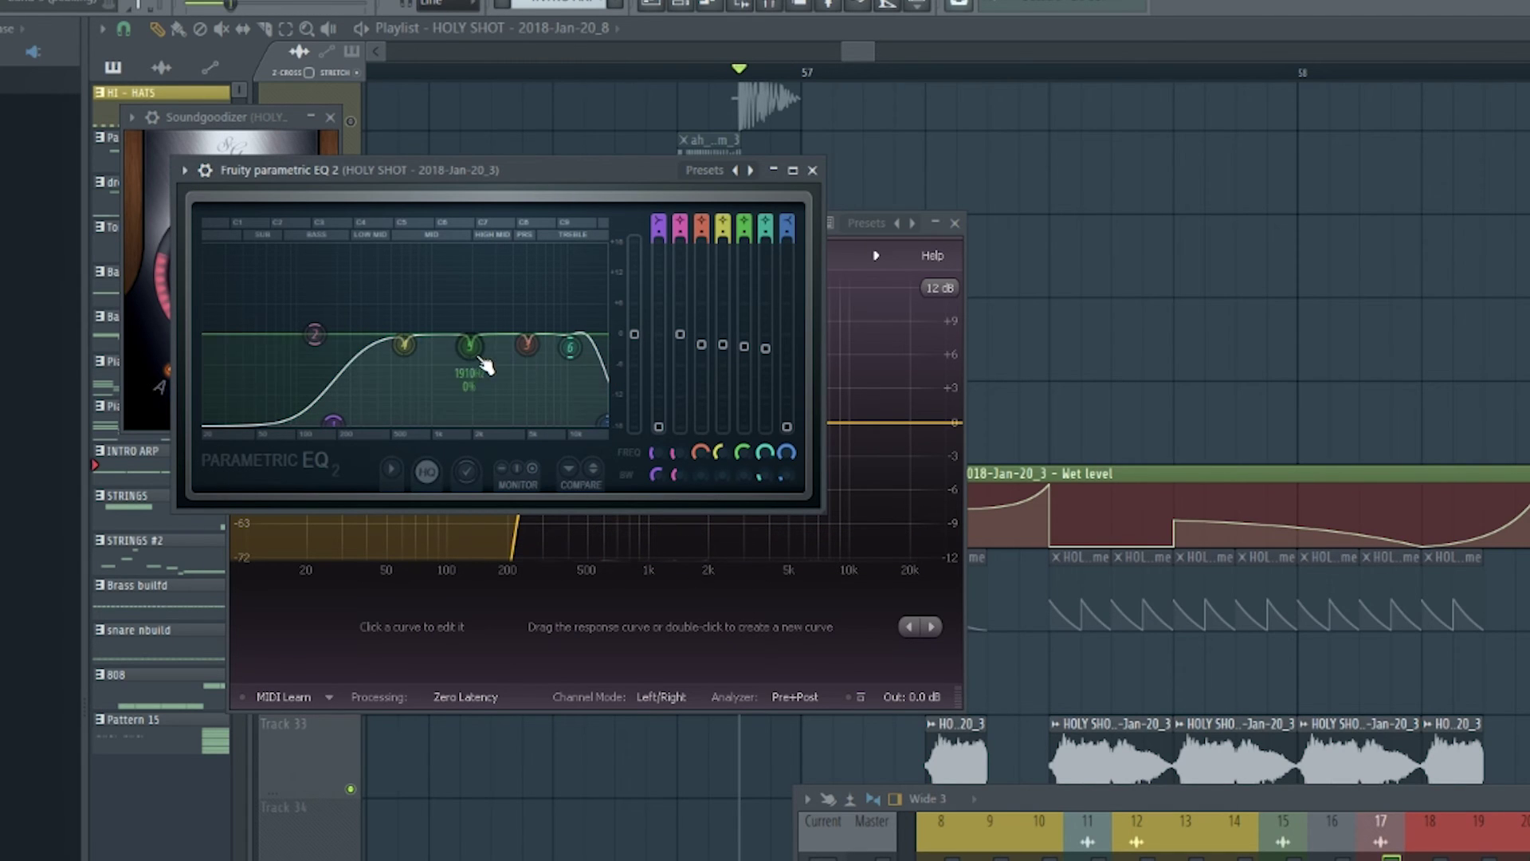
key("space")
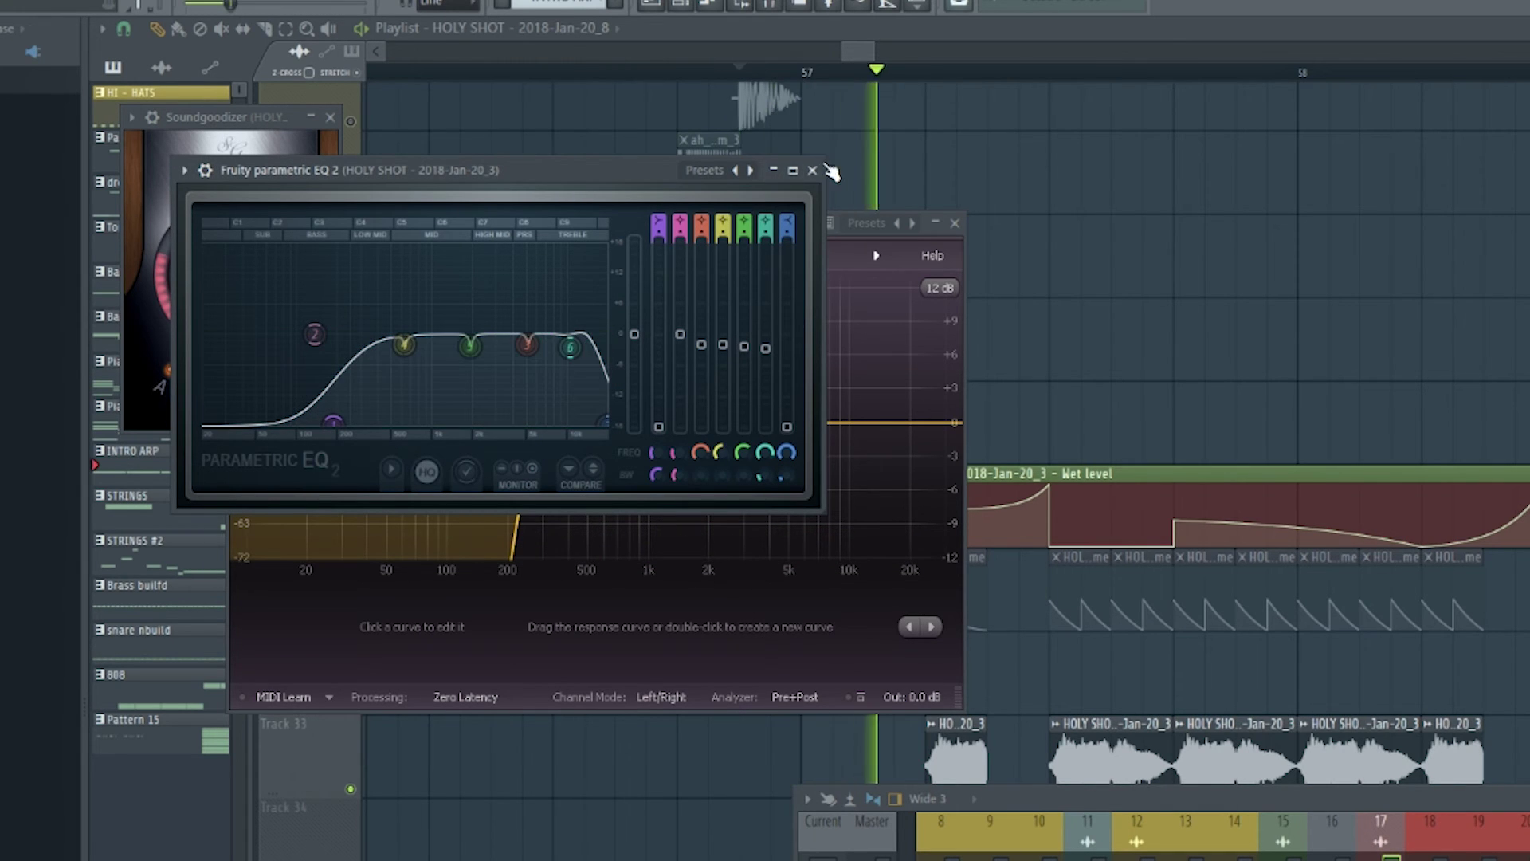
left_click(812, 169)
left_click(330, 118)
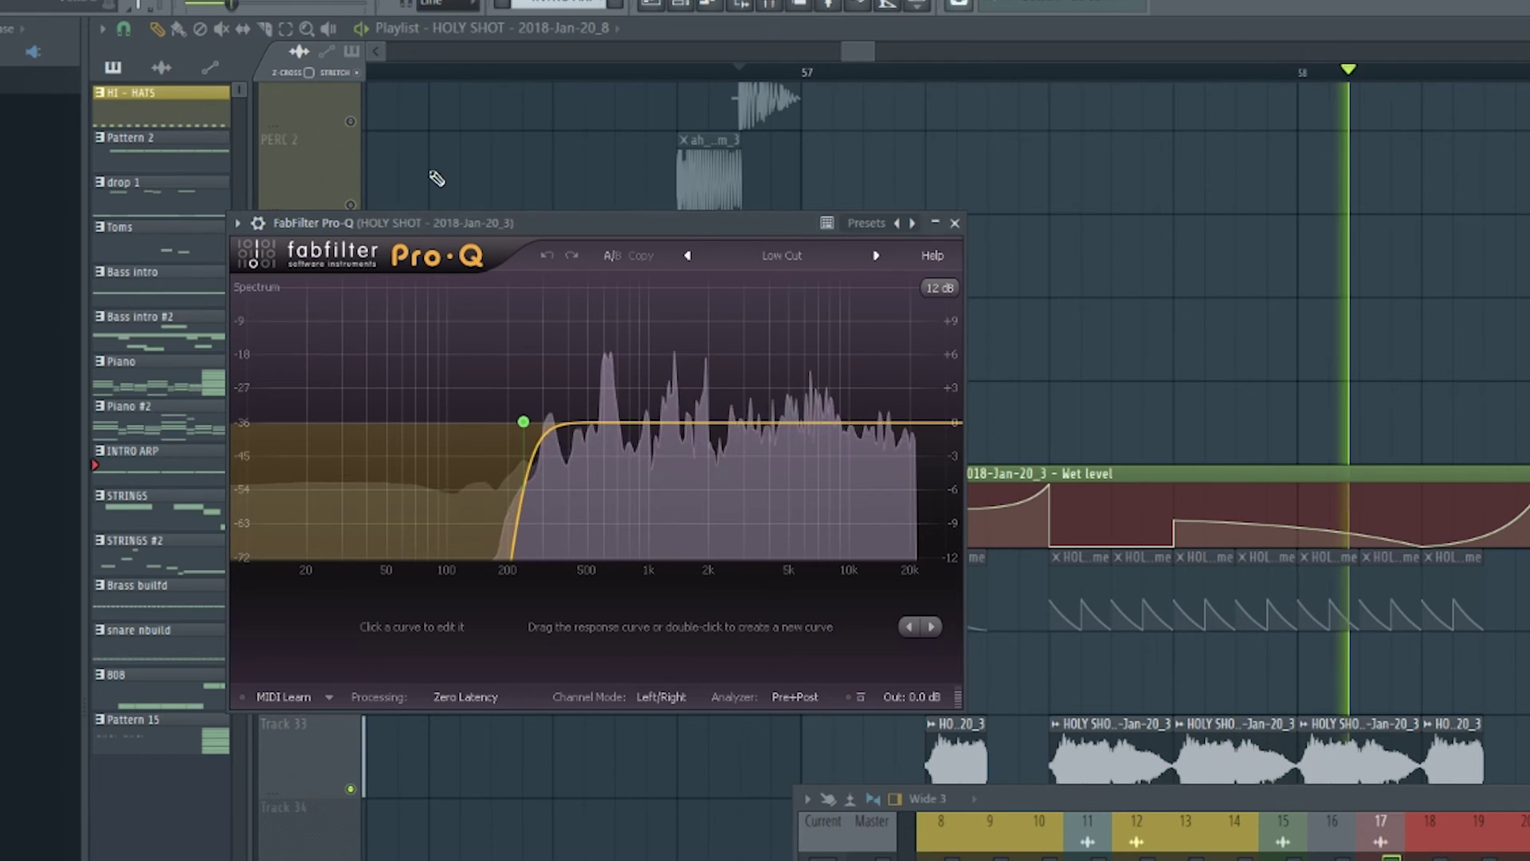
Step: Close the HOLY SHOT effect windows, check the insert's link with the SIDECHAIN track in the mixer, and close the mixer
left_click(955, 223)
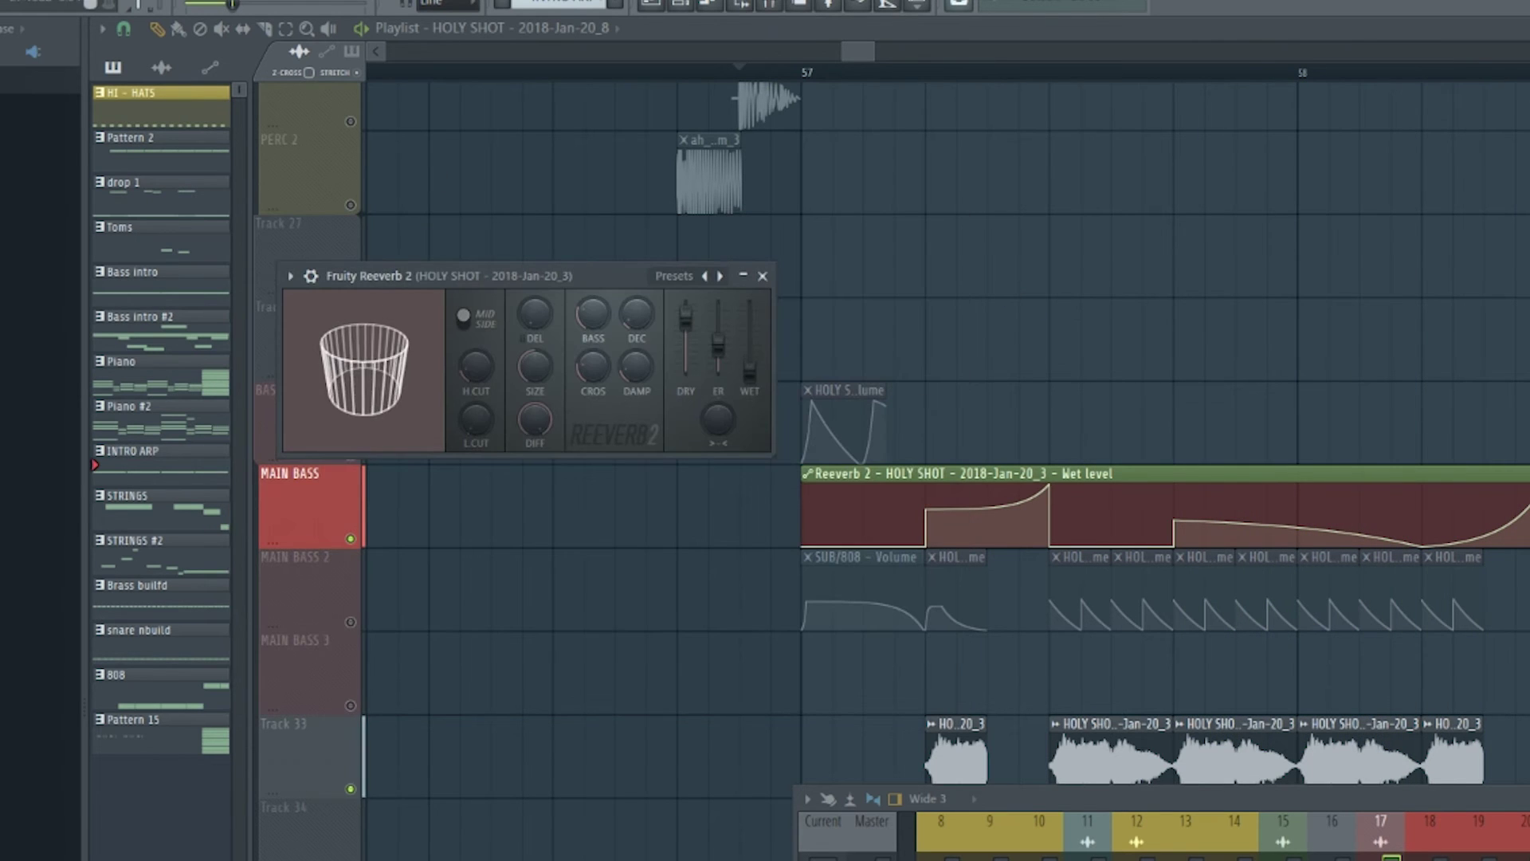
key("space")
left_click(1331, 821)
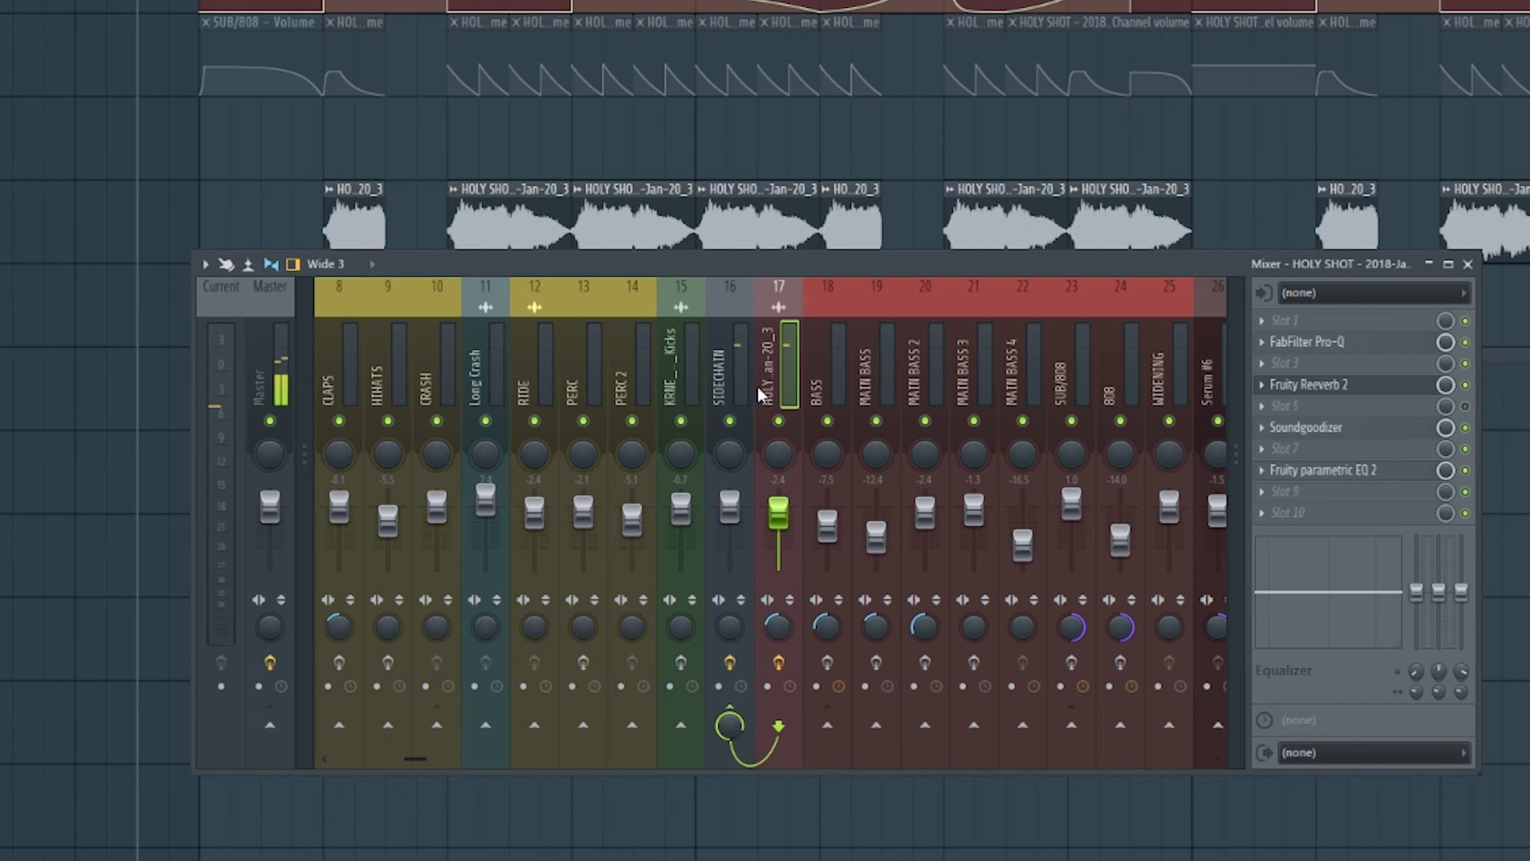
key("F9")
Step: Examine the SIDECHAIN volume automation clips on Track 6 and play the bass with them from just before bar 57
scroll(765, 430, "up", 10)
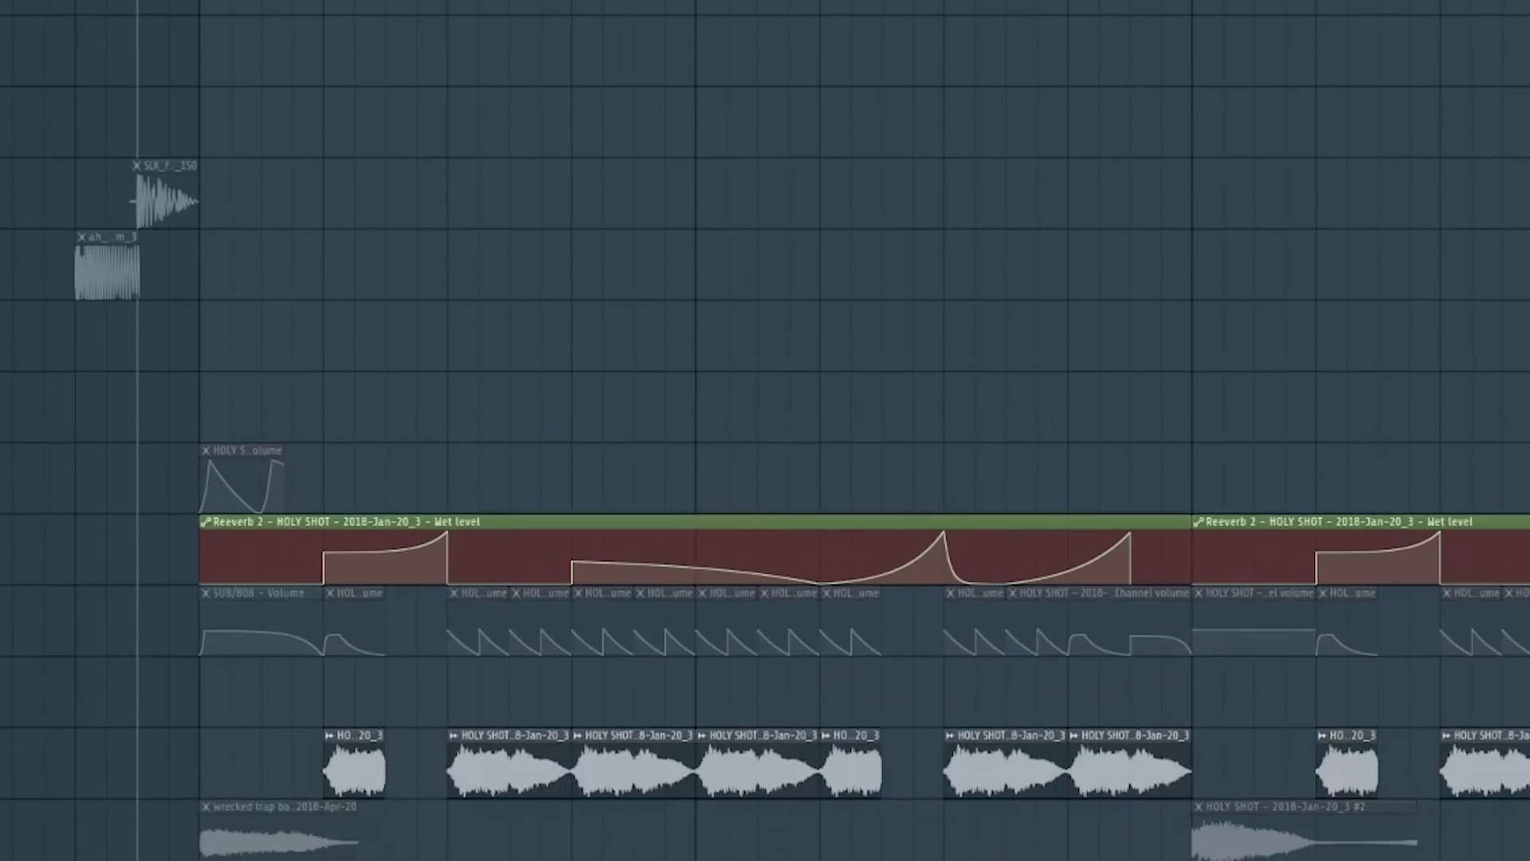
scroll(765, 430, "up", 5)
scroll(47, 454, "up", 6)
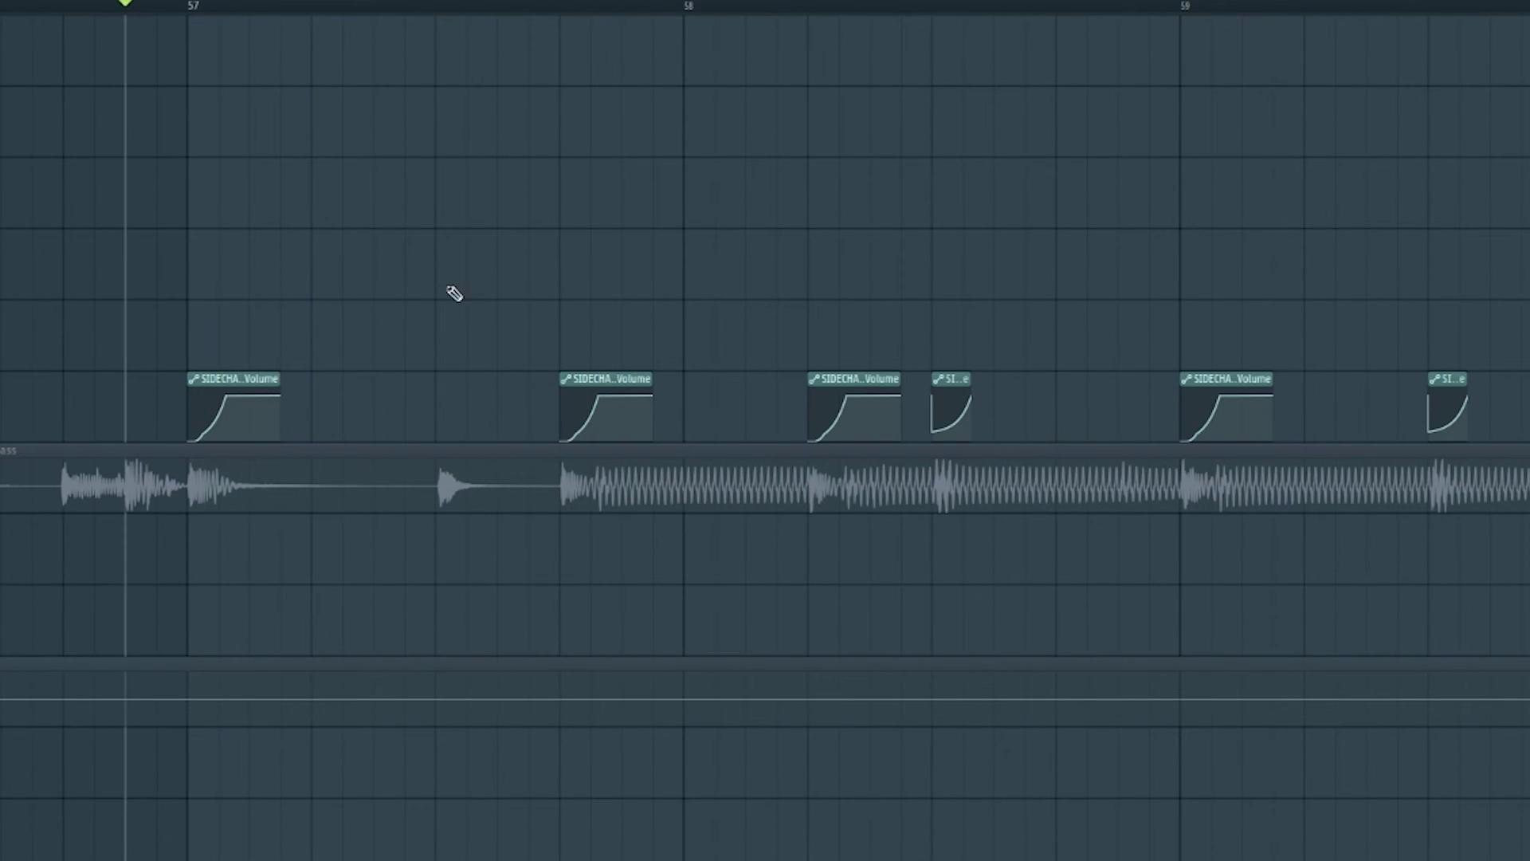
scroll(475, 330, "down", 4)
key("space")
scroll(447, 433, "up", 4)
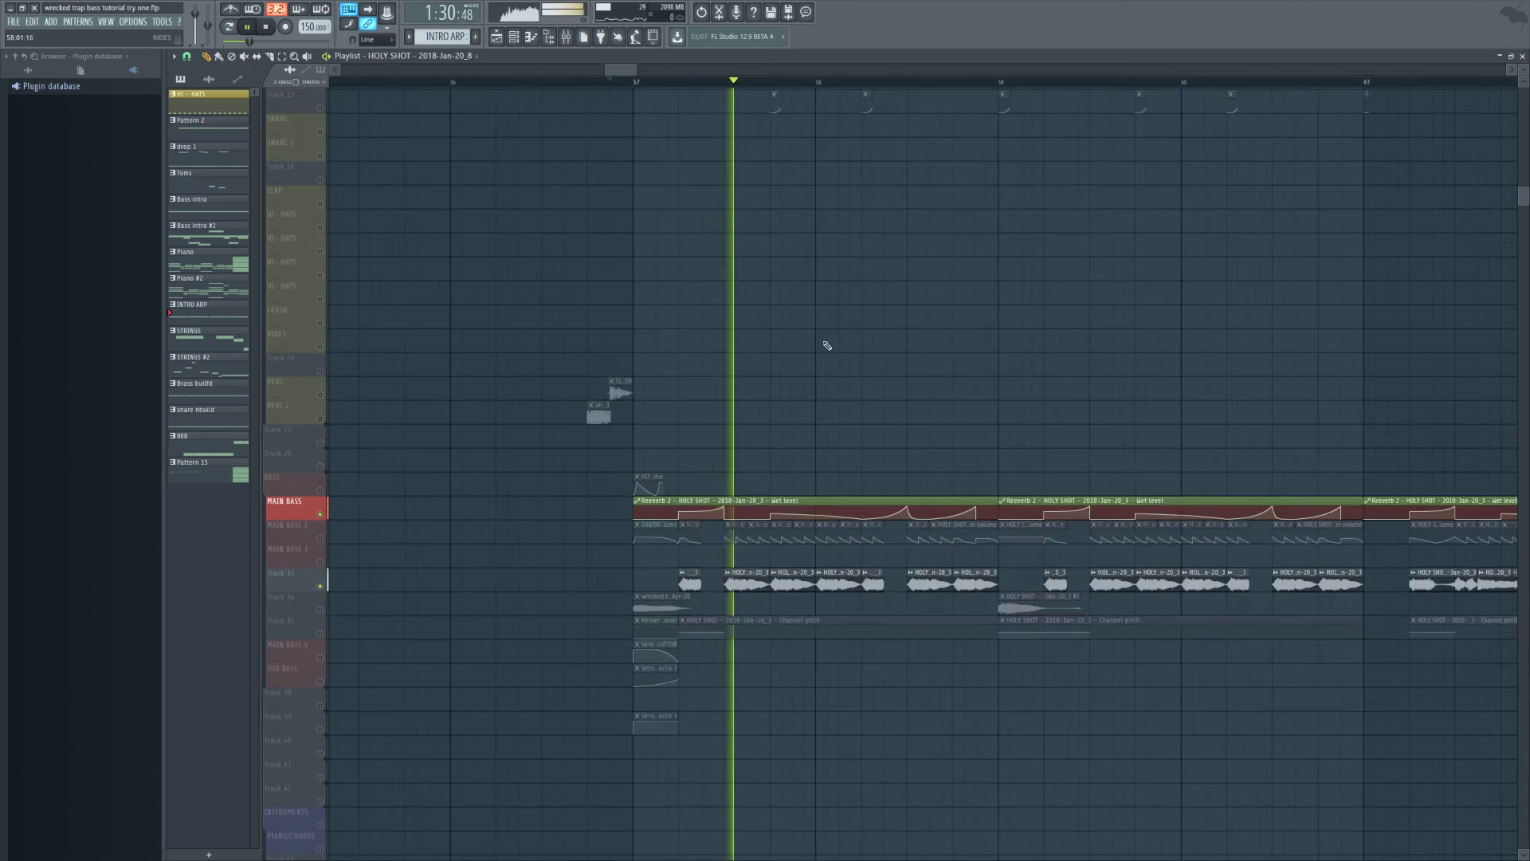
scroll(797, 319, "up", 3)
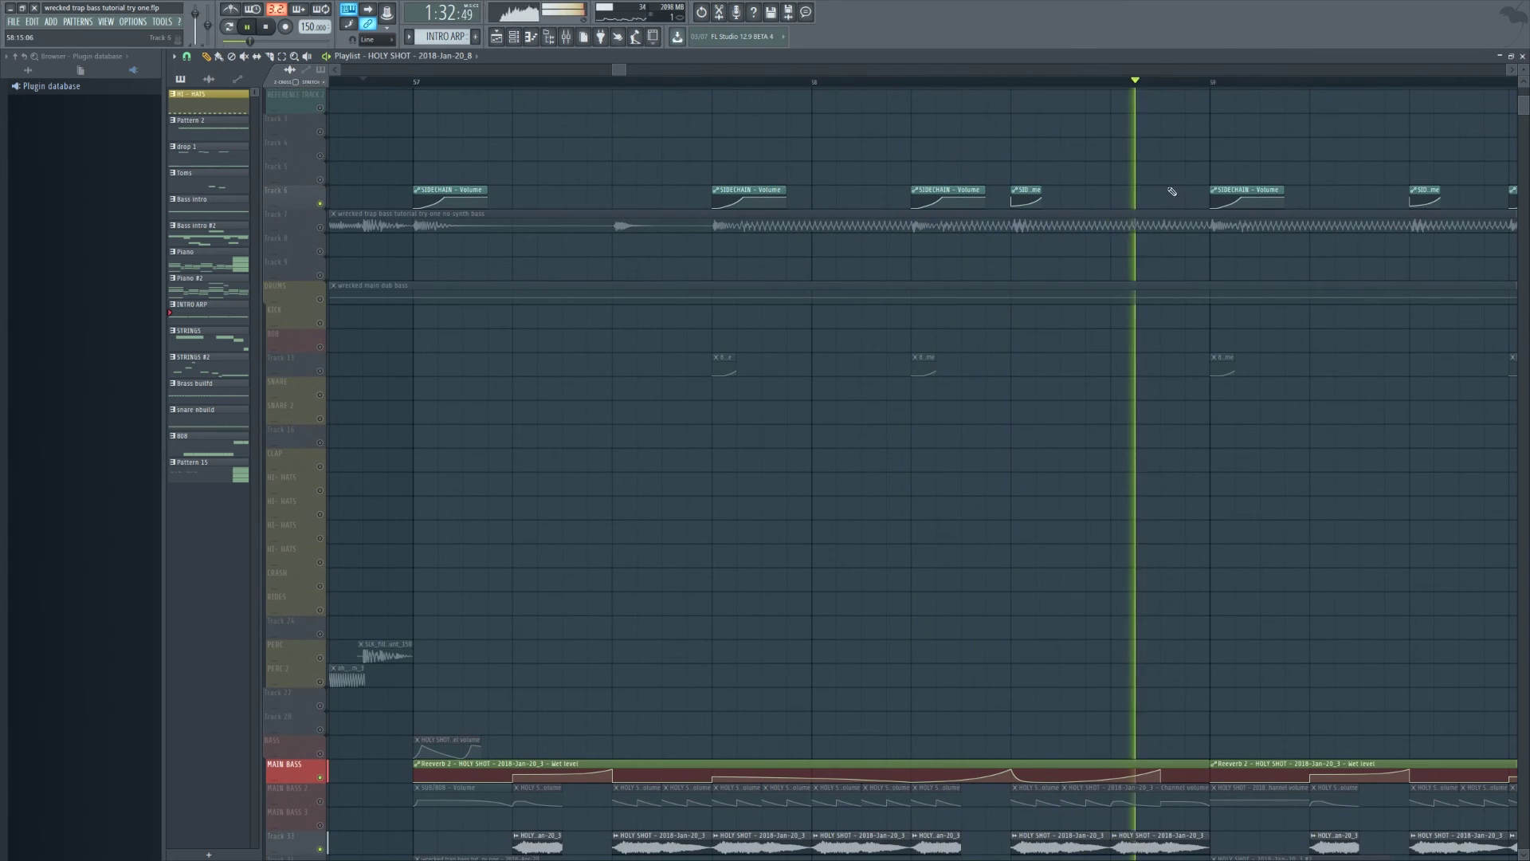
key("space")
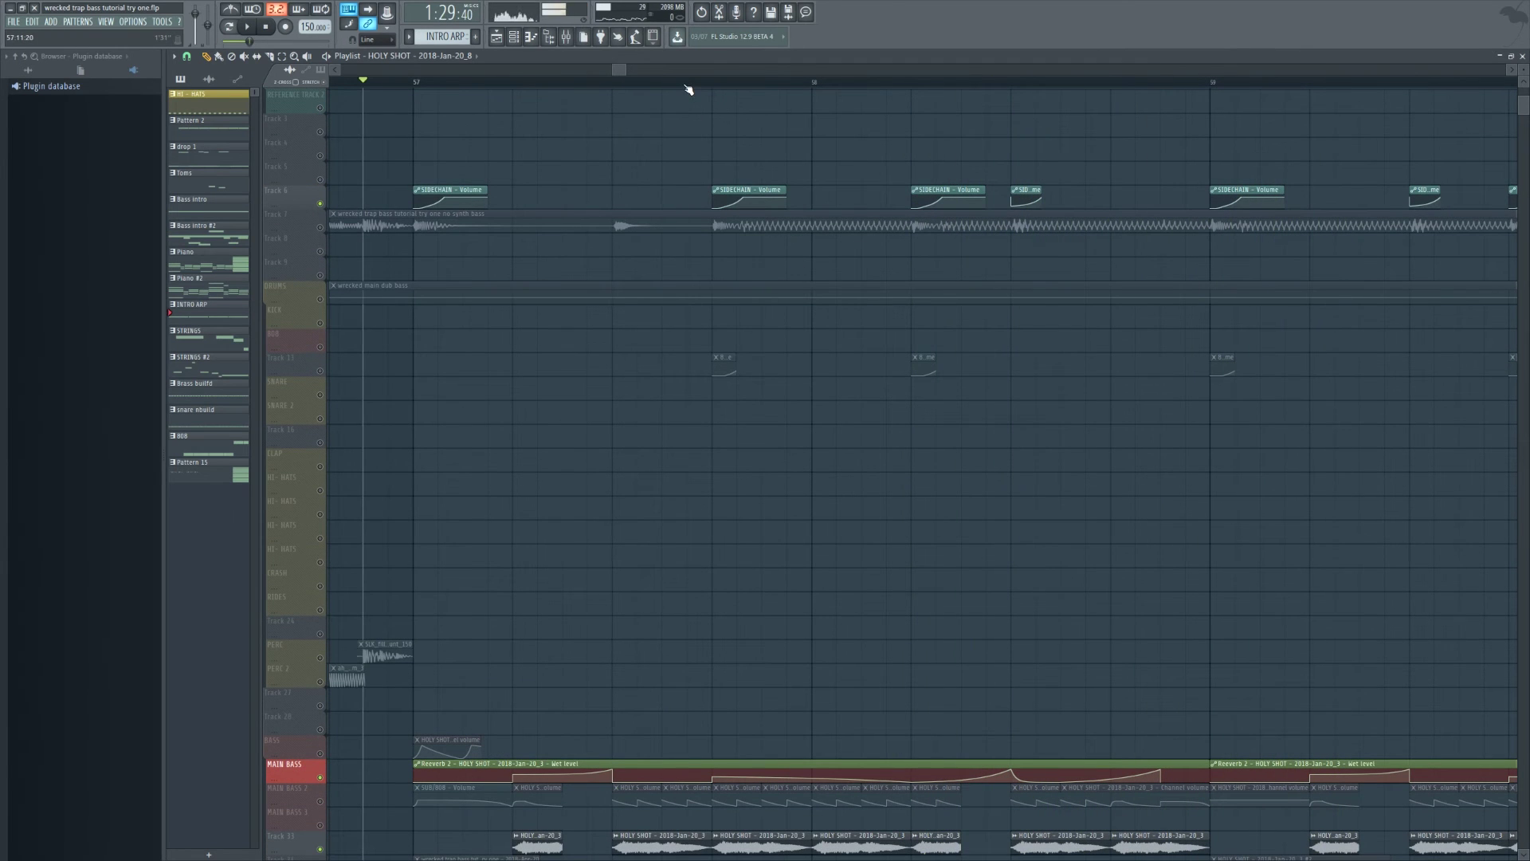
key("space")
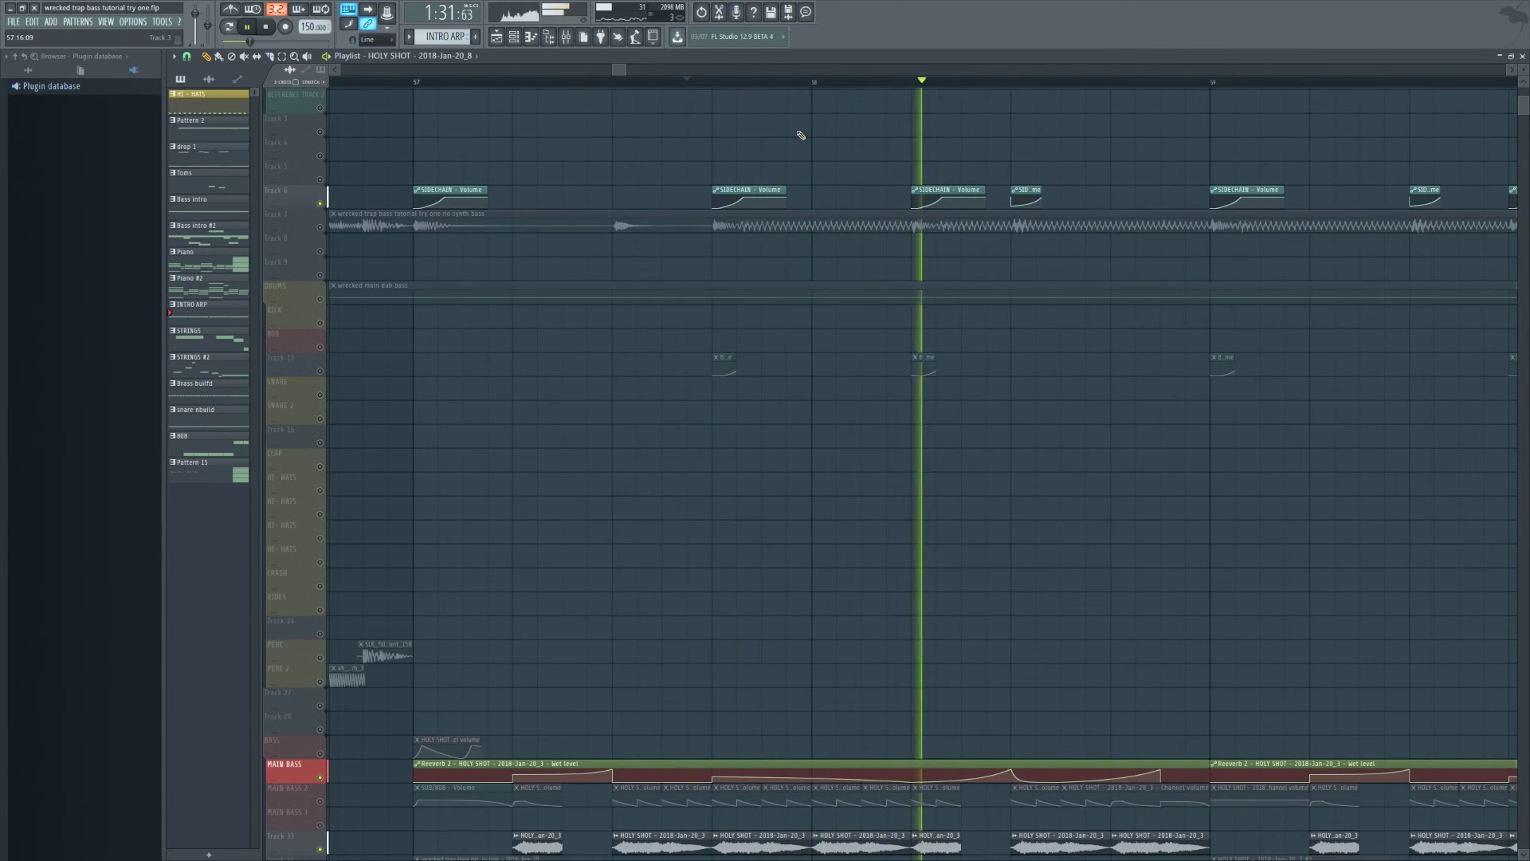
key("space")
Step: Open the HOLY SHOT sample's channel settings and examine the automation options for its channel volume
scroll(775, 502, "down", 4)
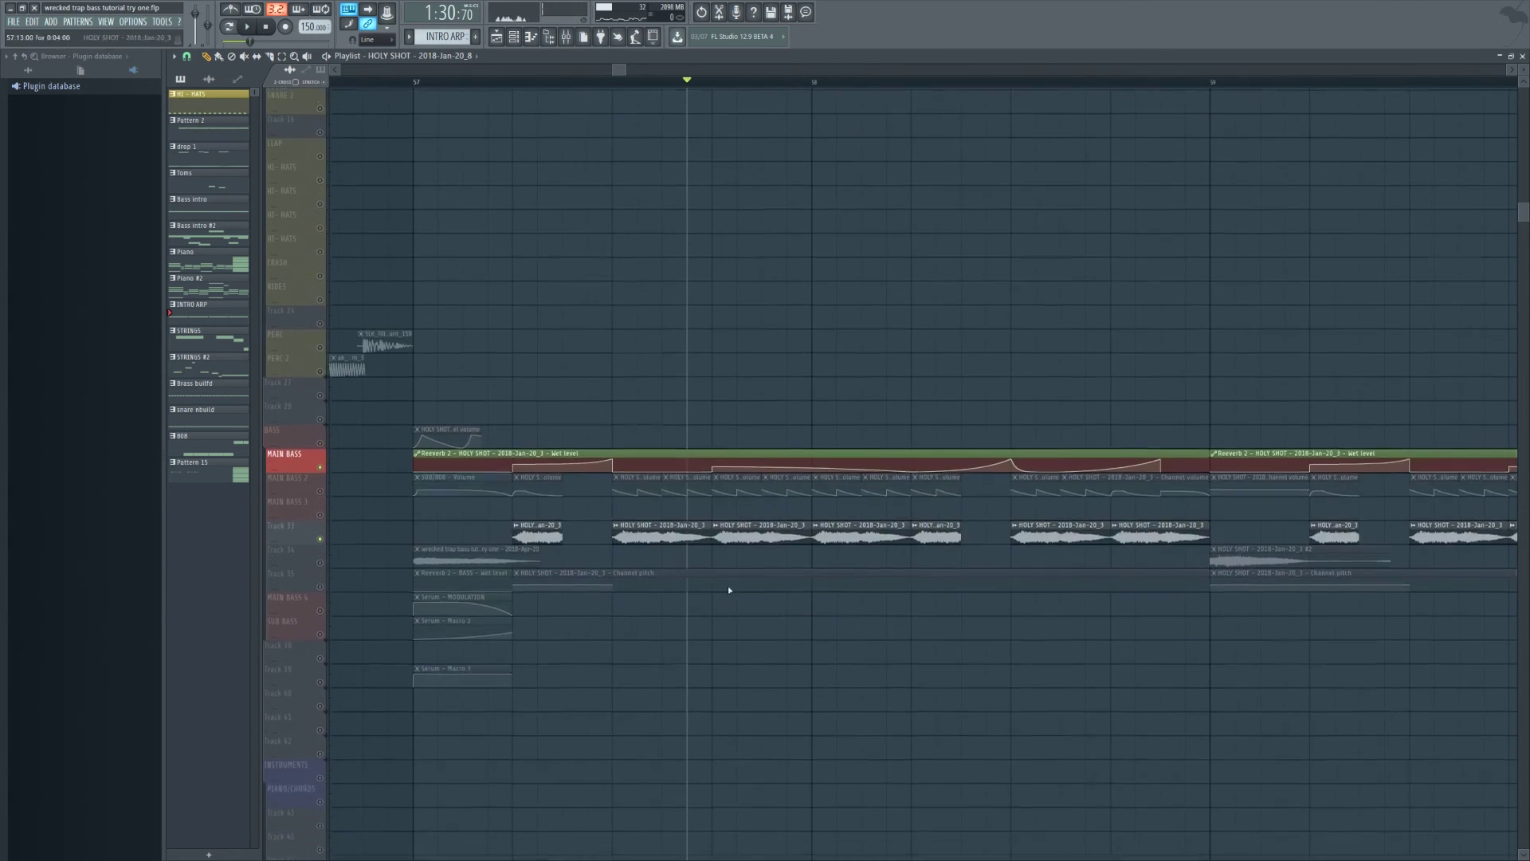
scroll(728, 585, "up", 2)
double_click(627, 471)
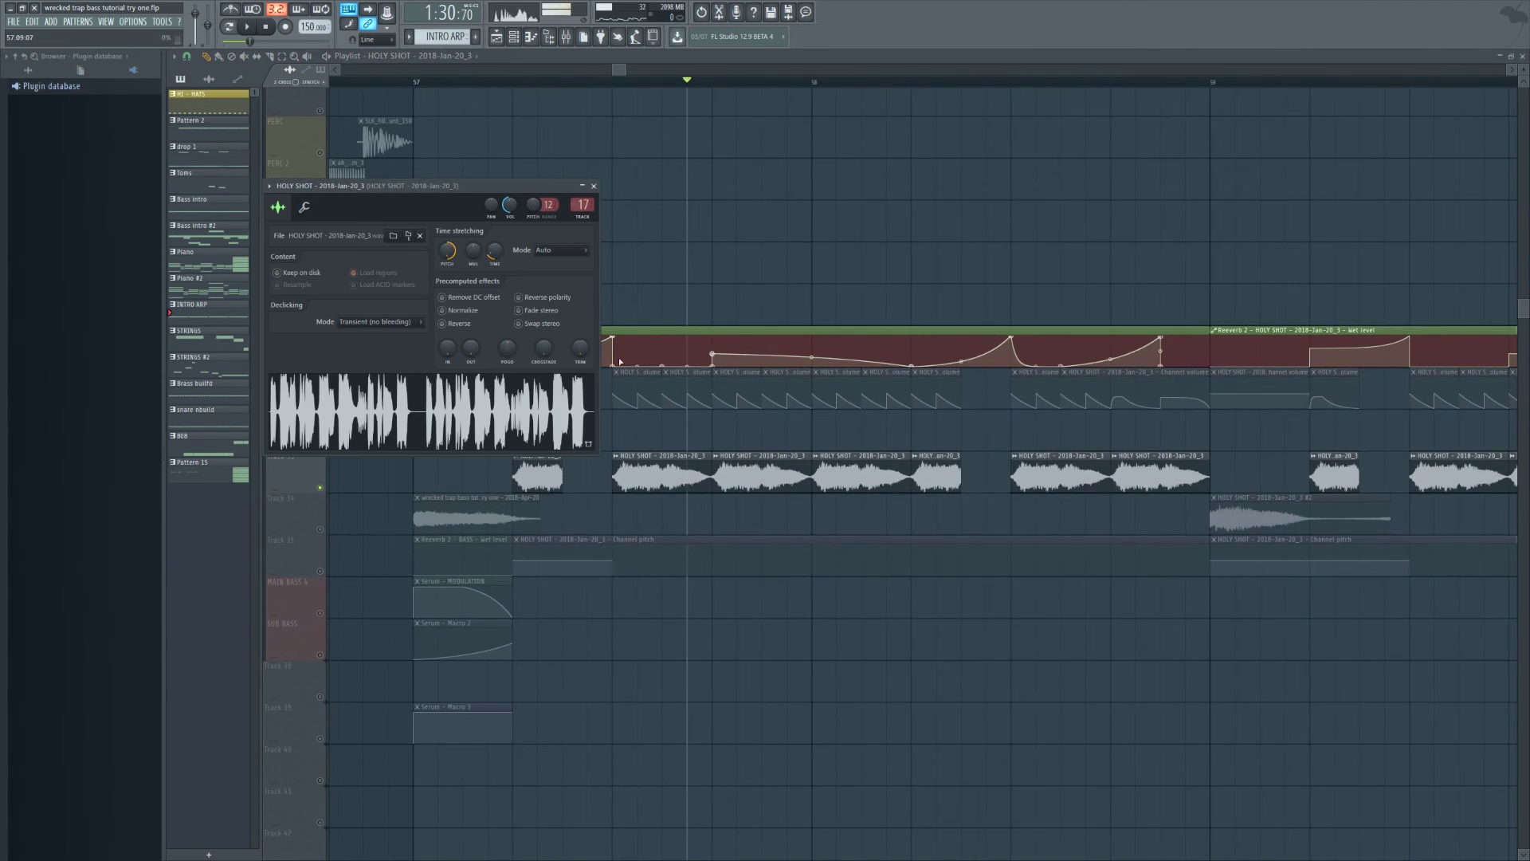
right_click(508, 210)
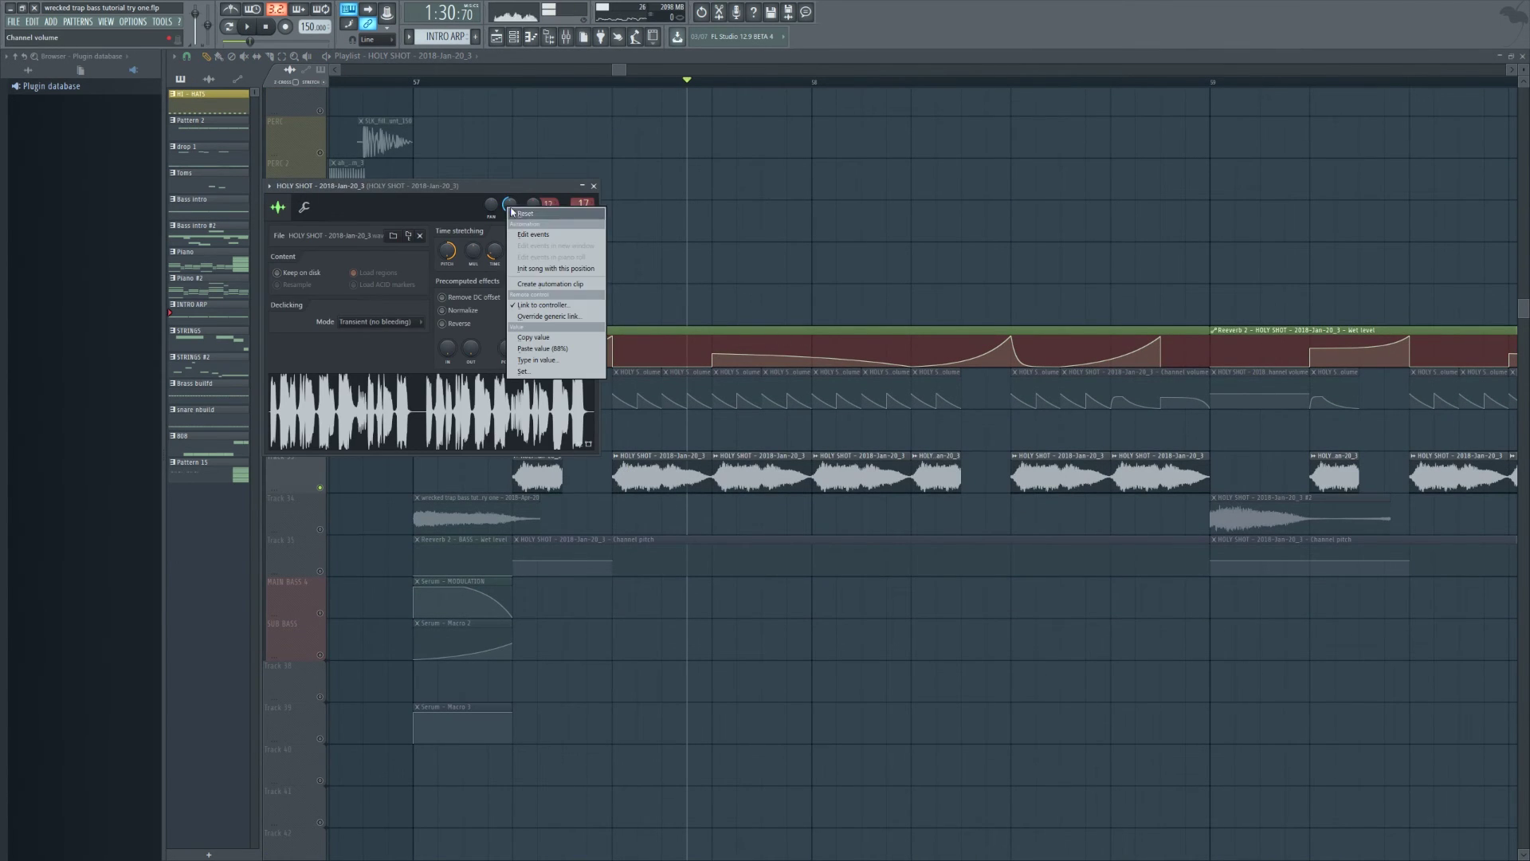
left_click(726, 237)
Step: Open the HOLY SHOT channel volume automation's settings and enable the MAIN BASS 2 track
scroll(642, 388, "up", 4)
double_click(651, 376)
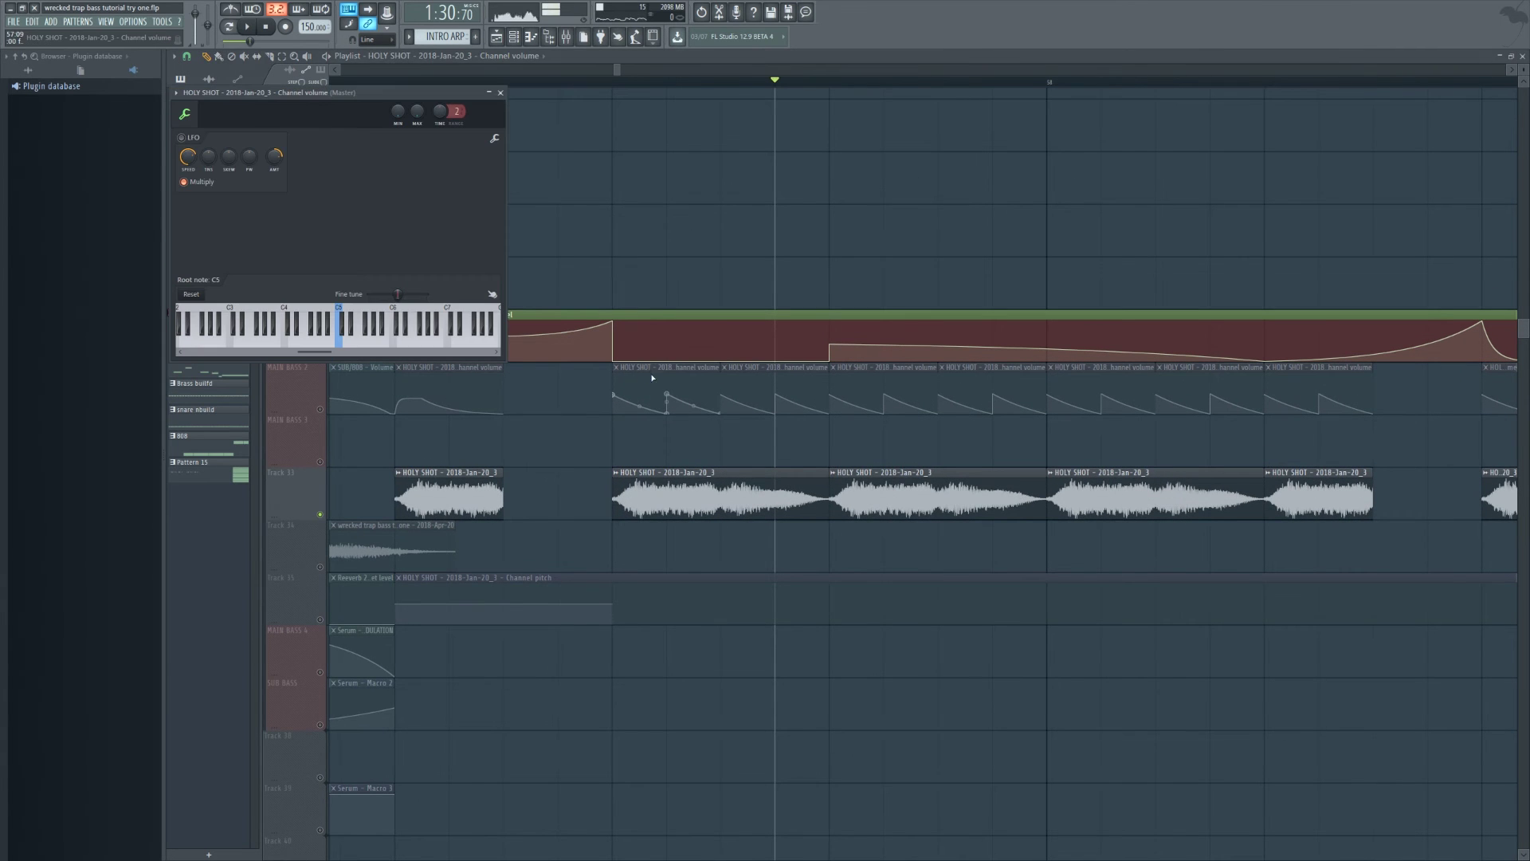
left_click(321, 409)
scroll(555, 417, "down", 2)
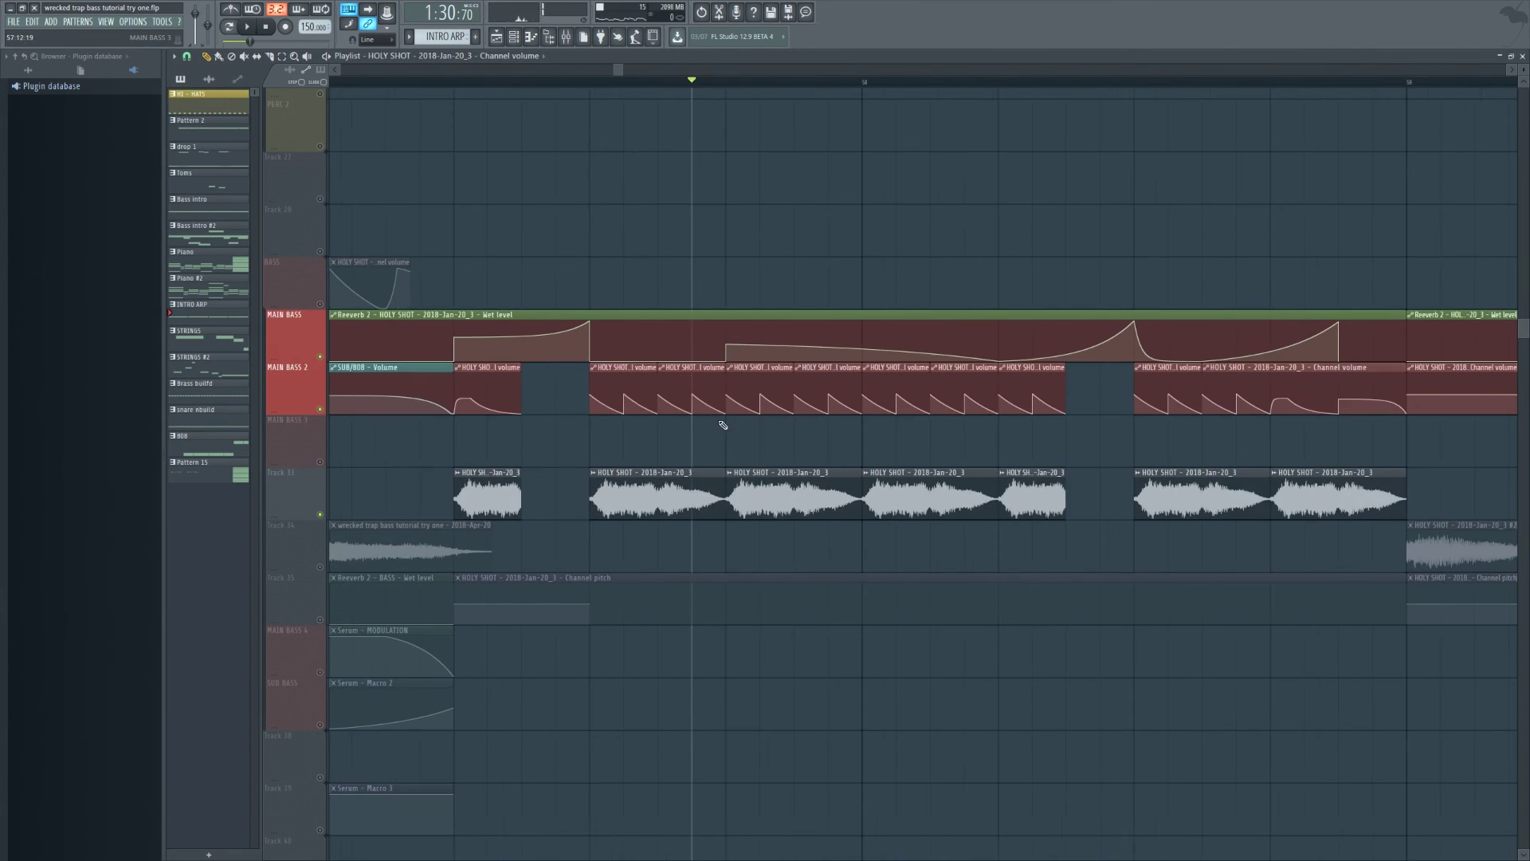
Step: Delete the control points of the repeated fades in the HOLY SHOT channel volume automation and play the hit at constant volume
scroll(623, 427, "up", 2)
scroll(626, 438, "up", 4)
right_click(625, 446)
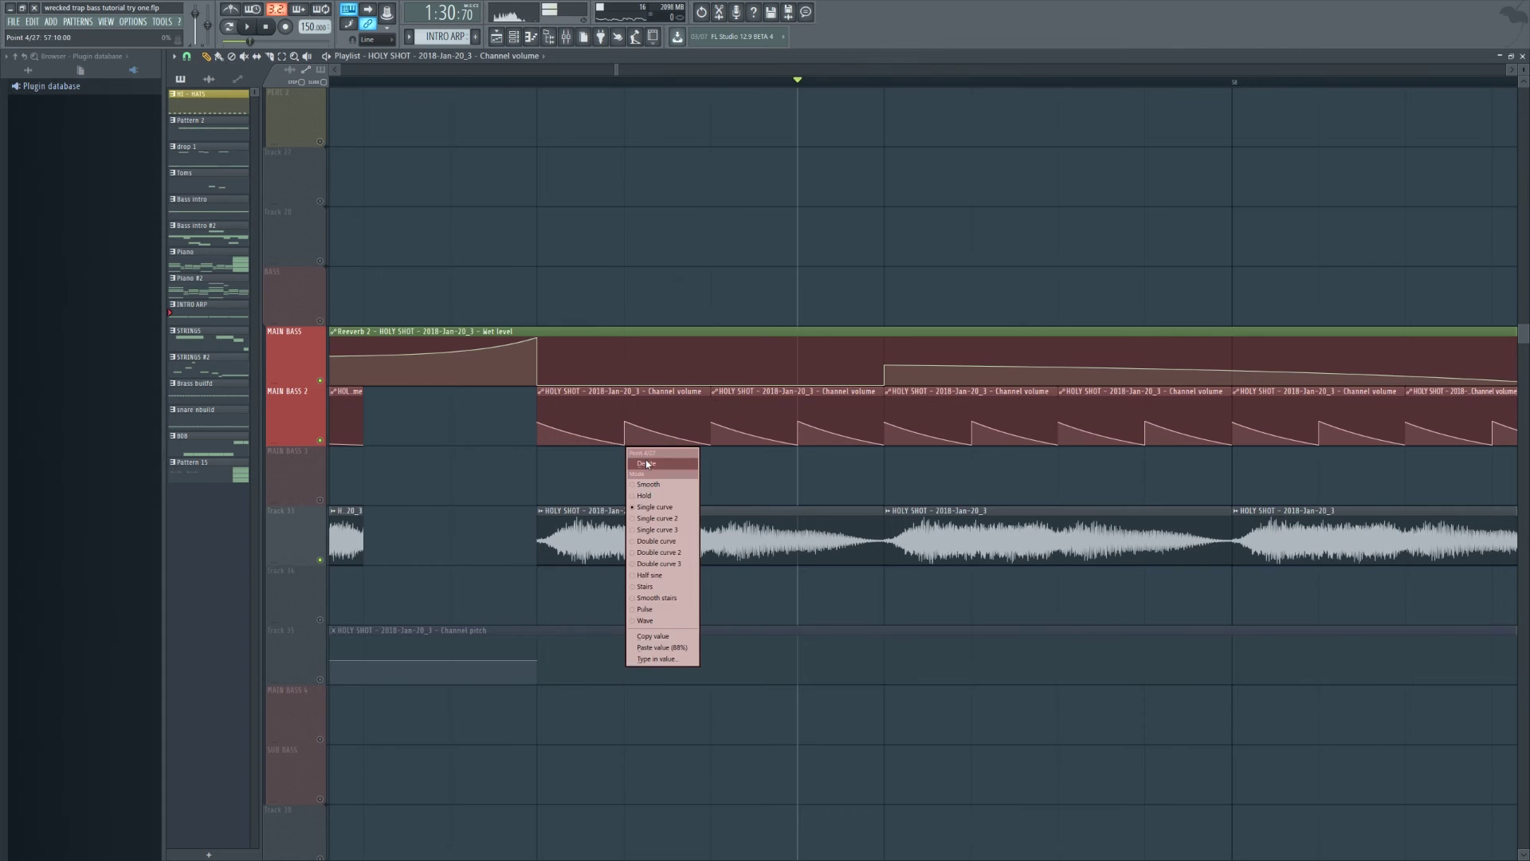
left_click(645, 464)
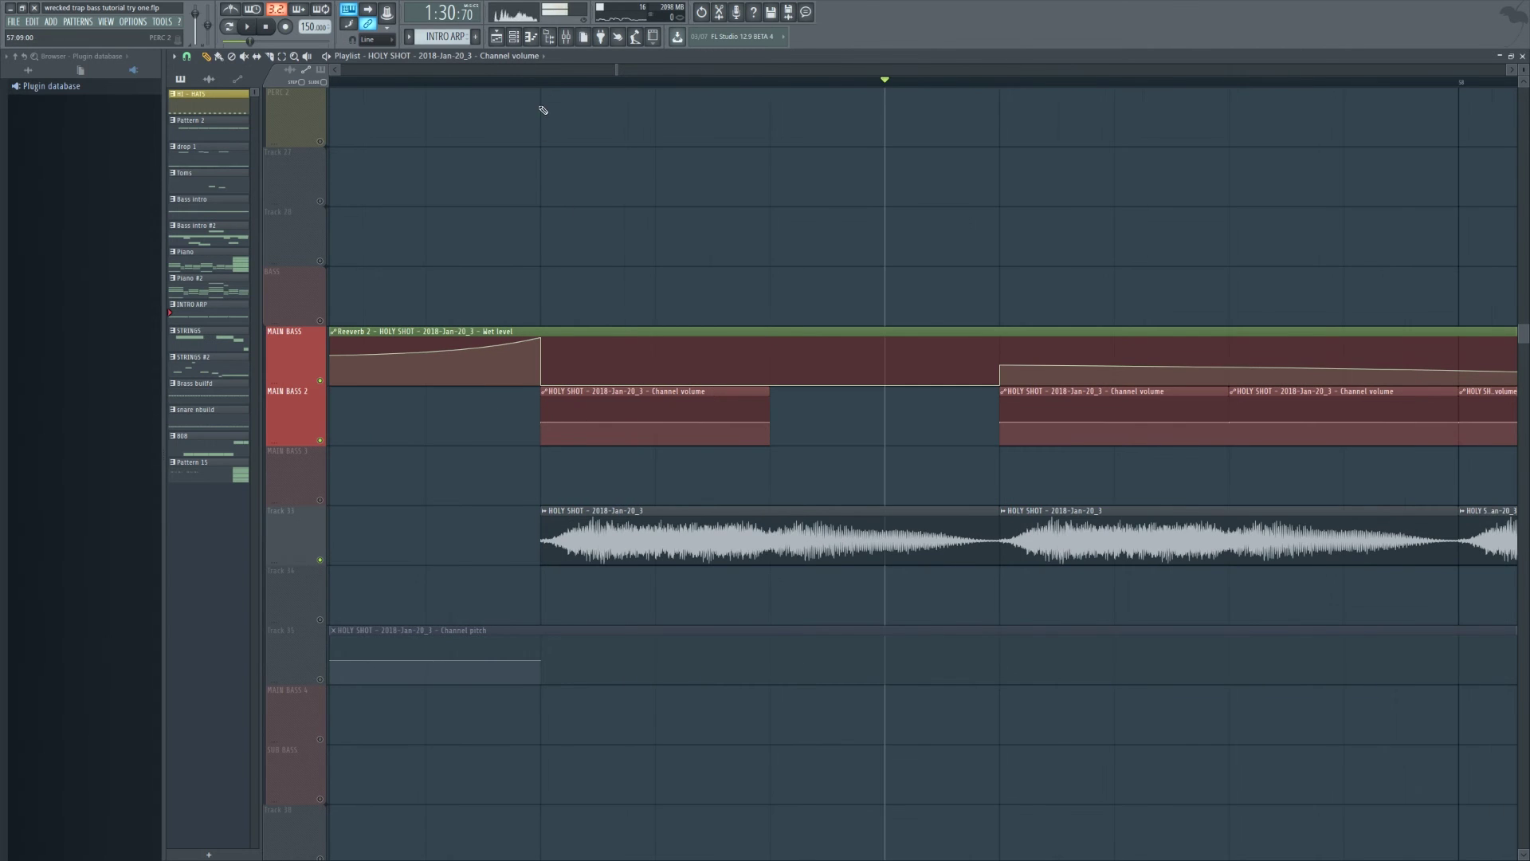
key("space")
key("space")
key("space")
key("space")
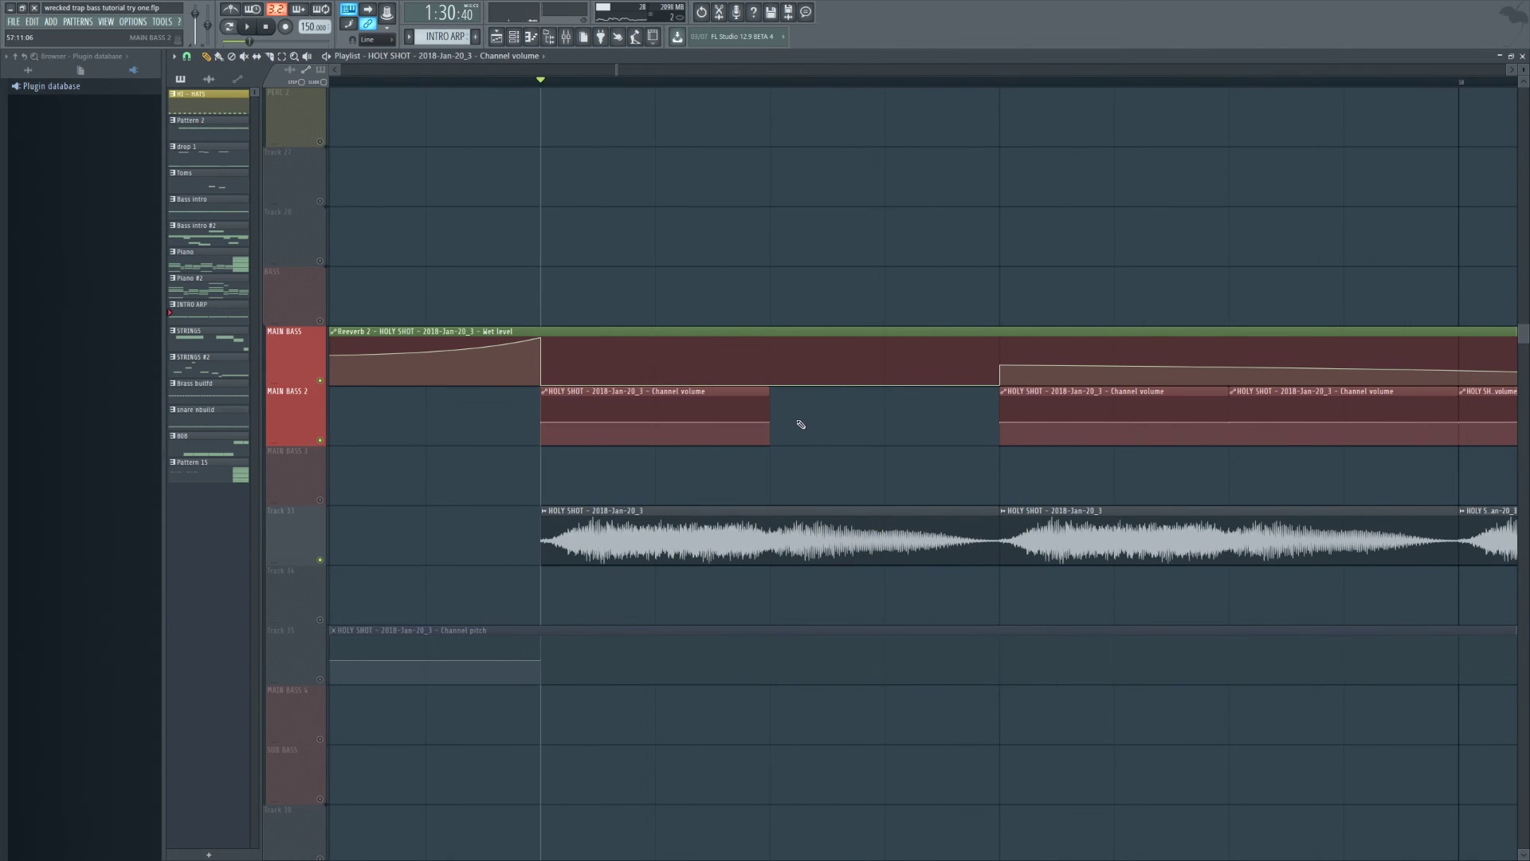
Step: Redraw the HOLY SHOT channel volume automation as repeated curved fades down to zero, and play the bass with it
left_click_drag(655, 421, 695, 451)
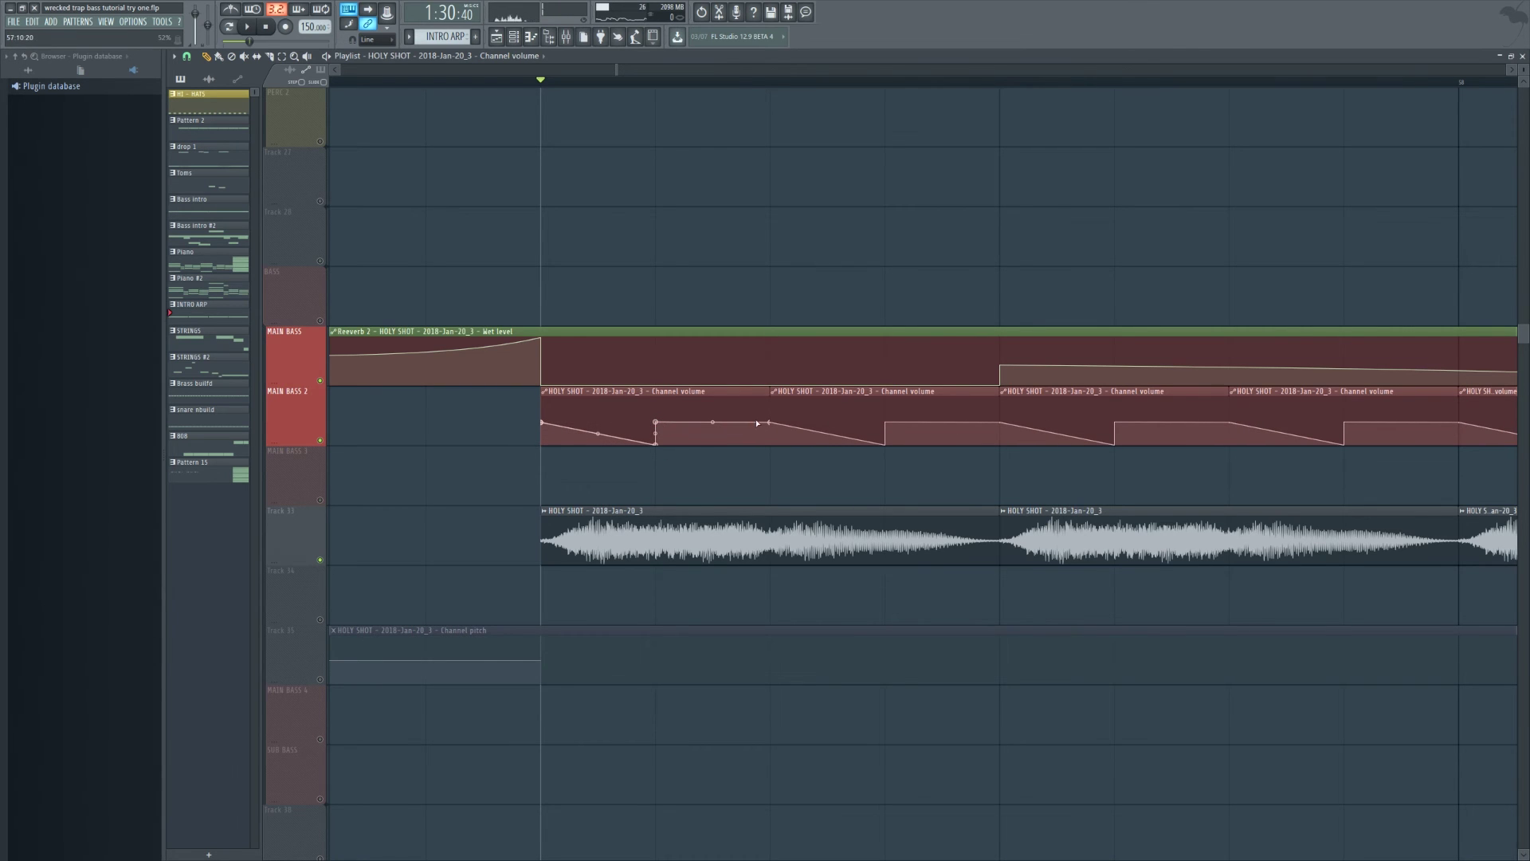
scroll(655, 430, "down", 2)
key("space")
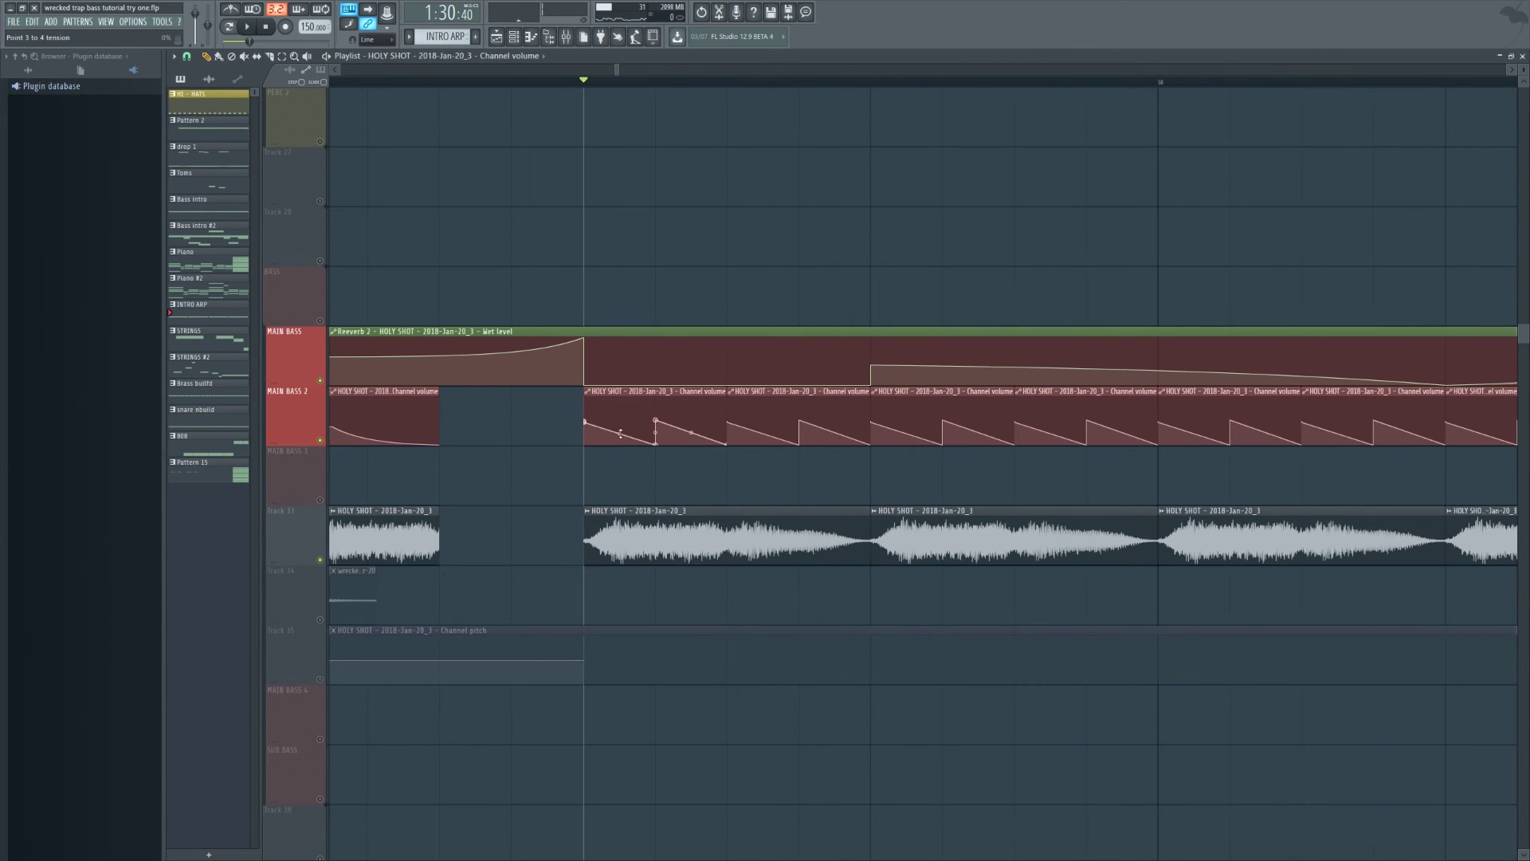
key("space")
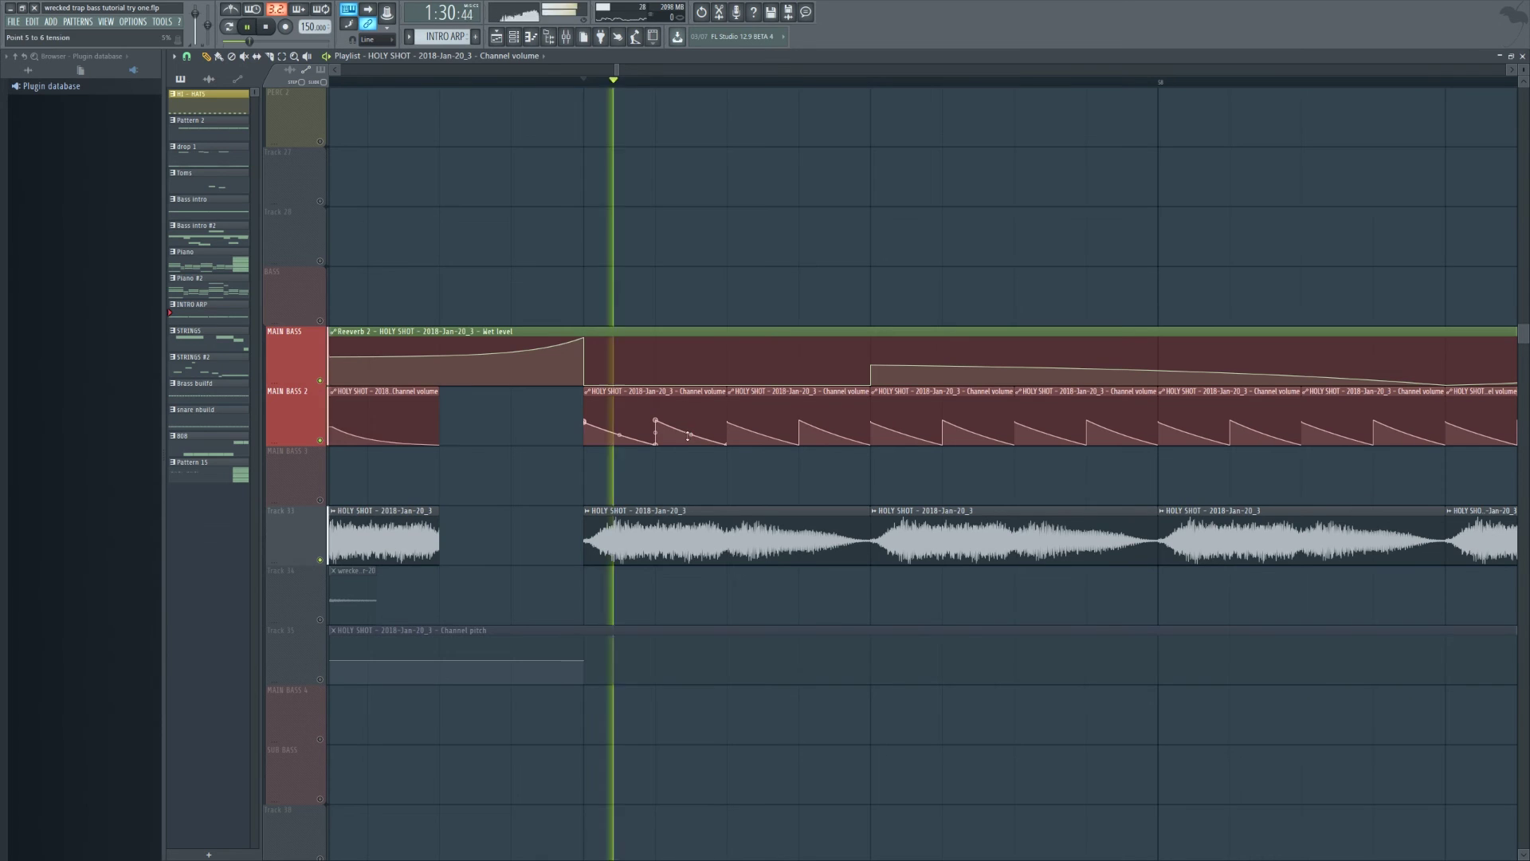
scroll(697, 447, "down", 4)
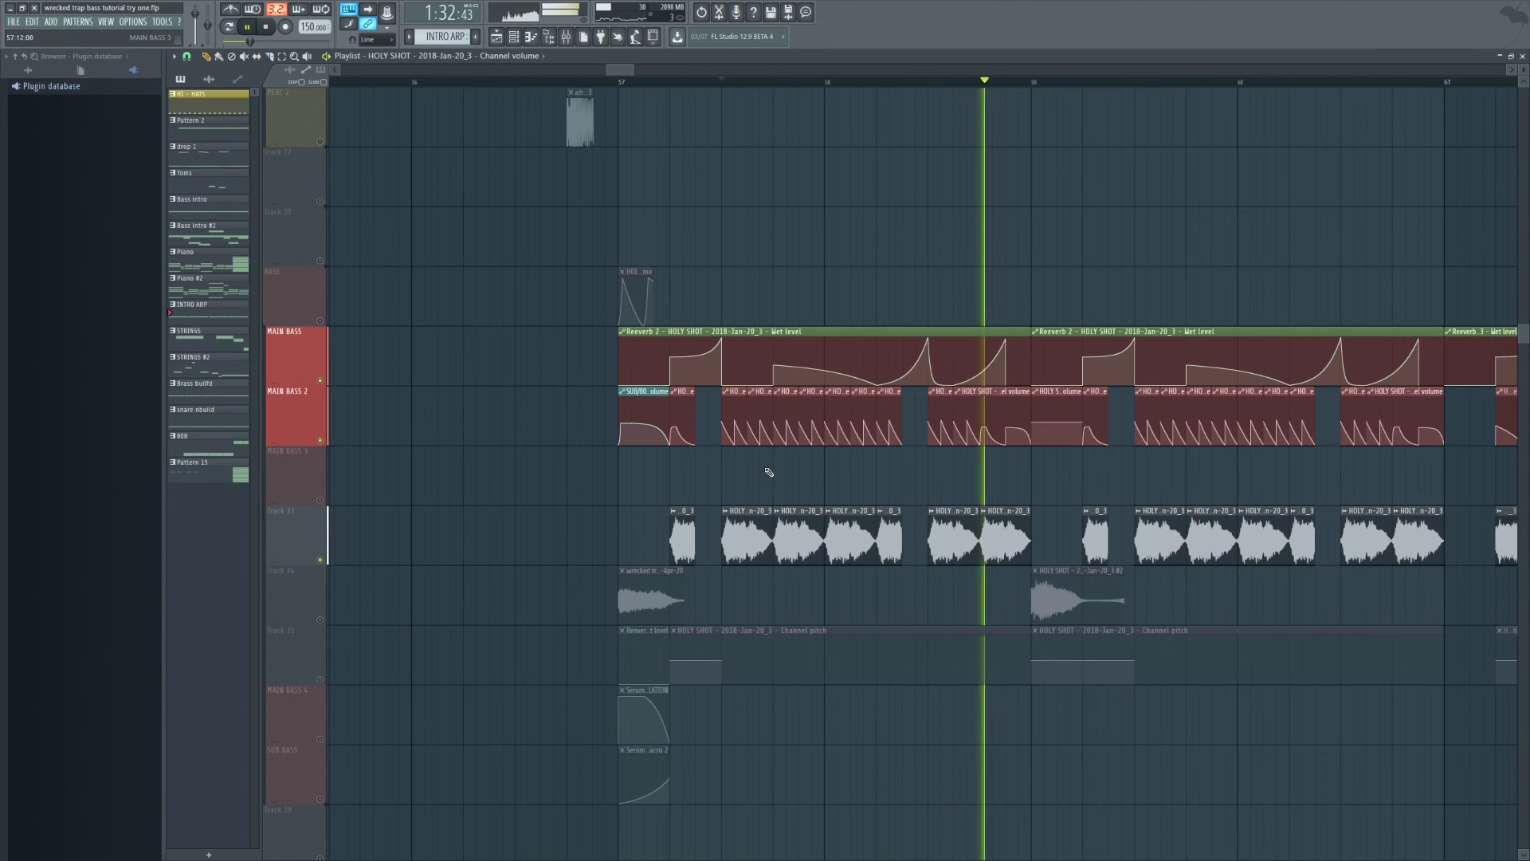
key("space")
Step: Play the last two HOLY SHOT hits of bar 58 separately to hear their differing volume automation curves
scroll(924, 462, "up", 4)
scroll(935, 446, "up", 2)
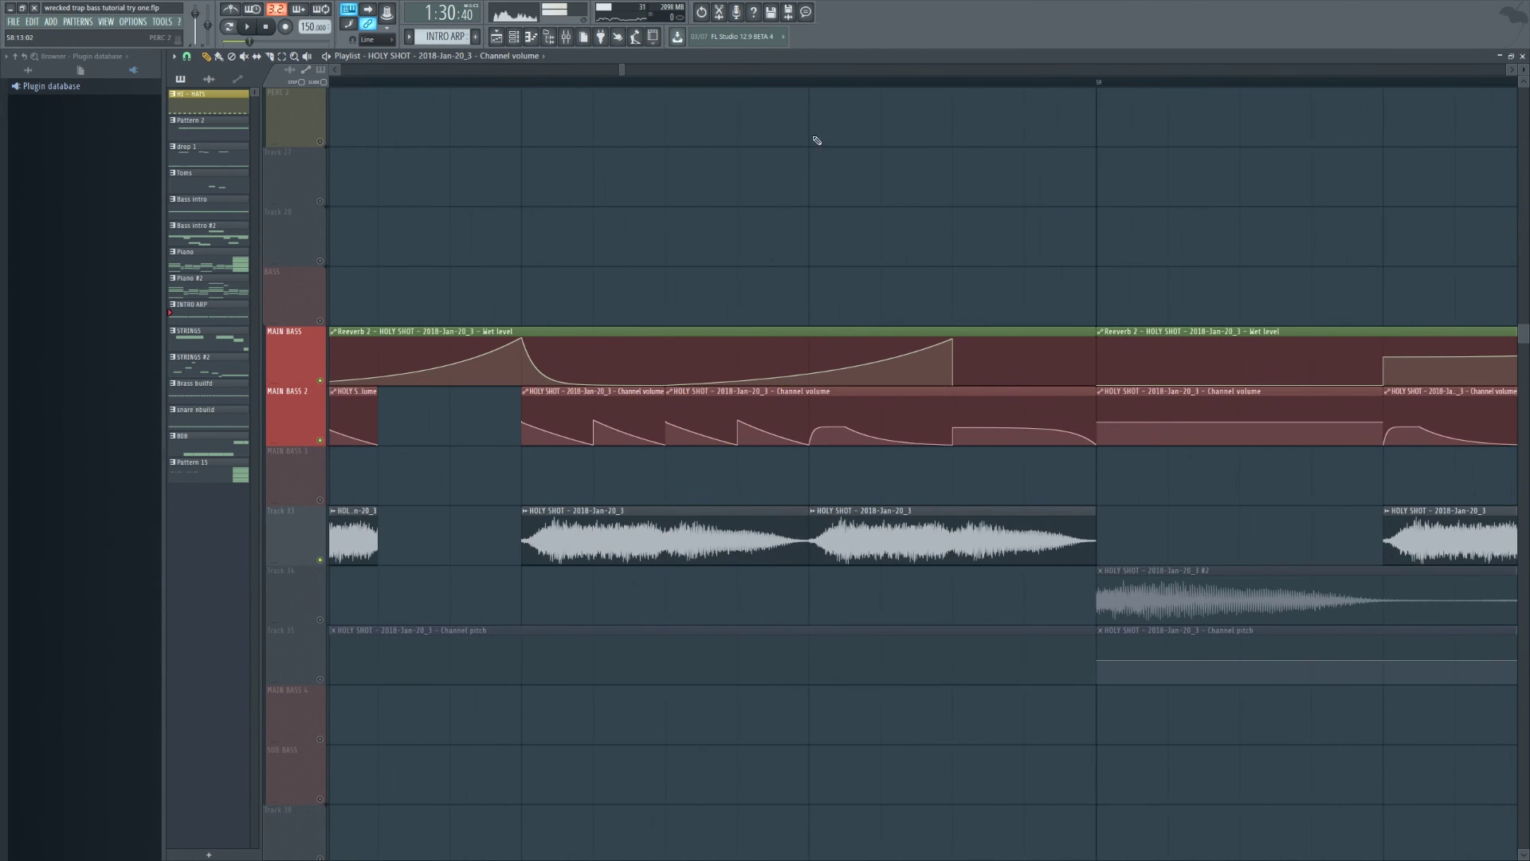
left_click(810, 84)
key("space")
key("space")
key("space")
key("space")
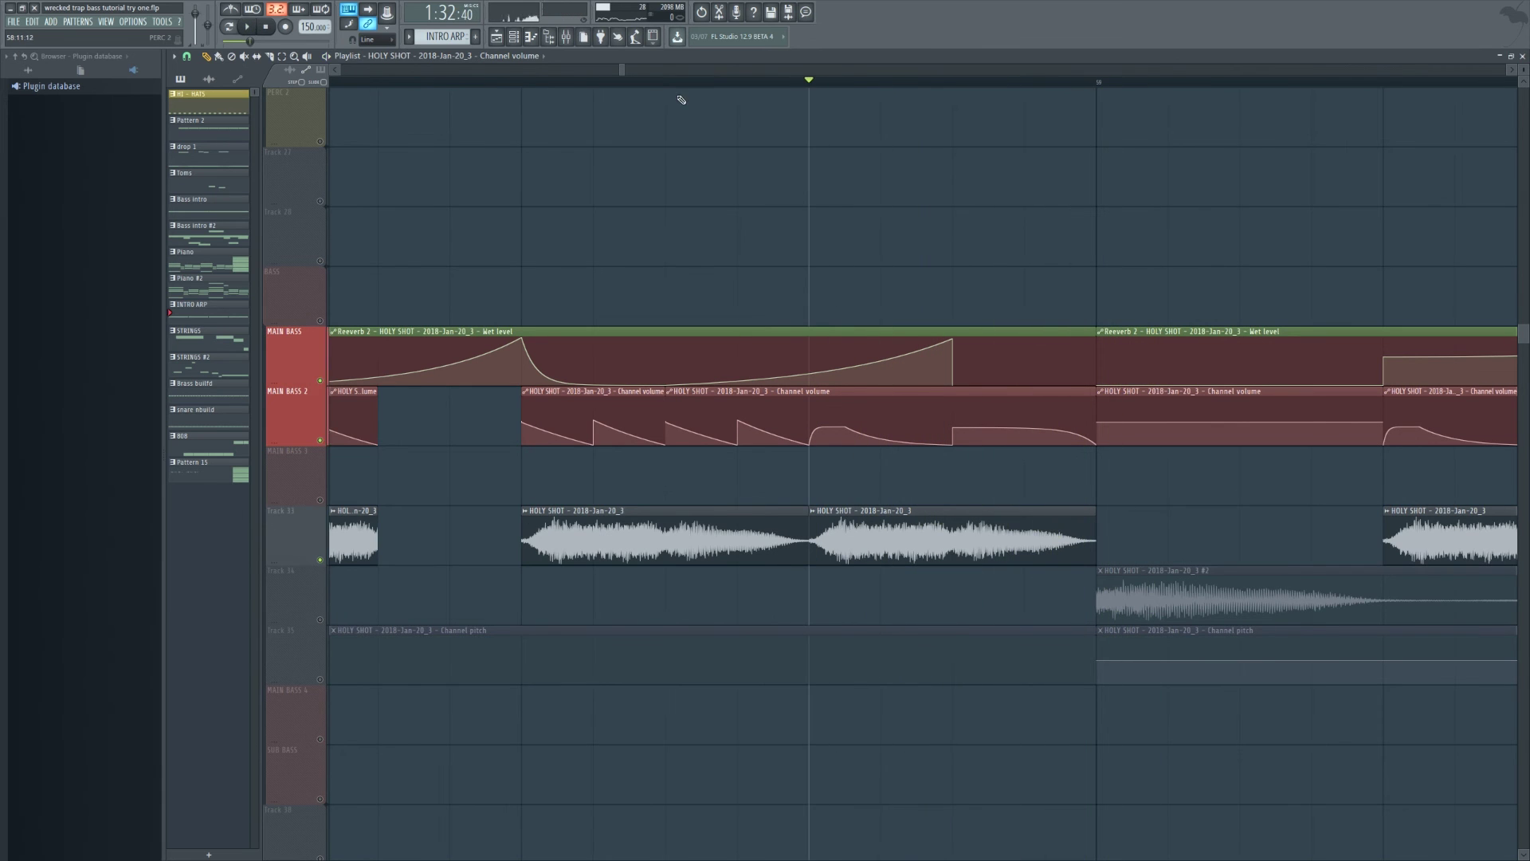
key("space")
key("space")
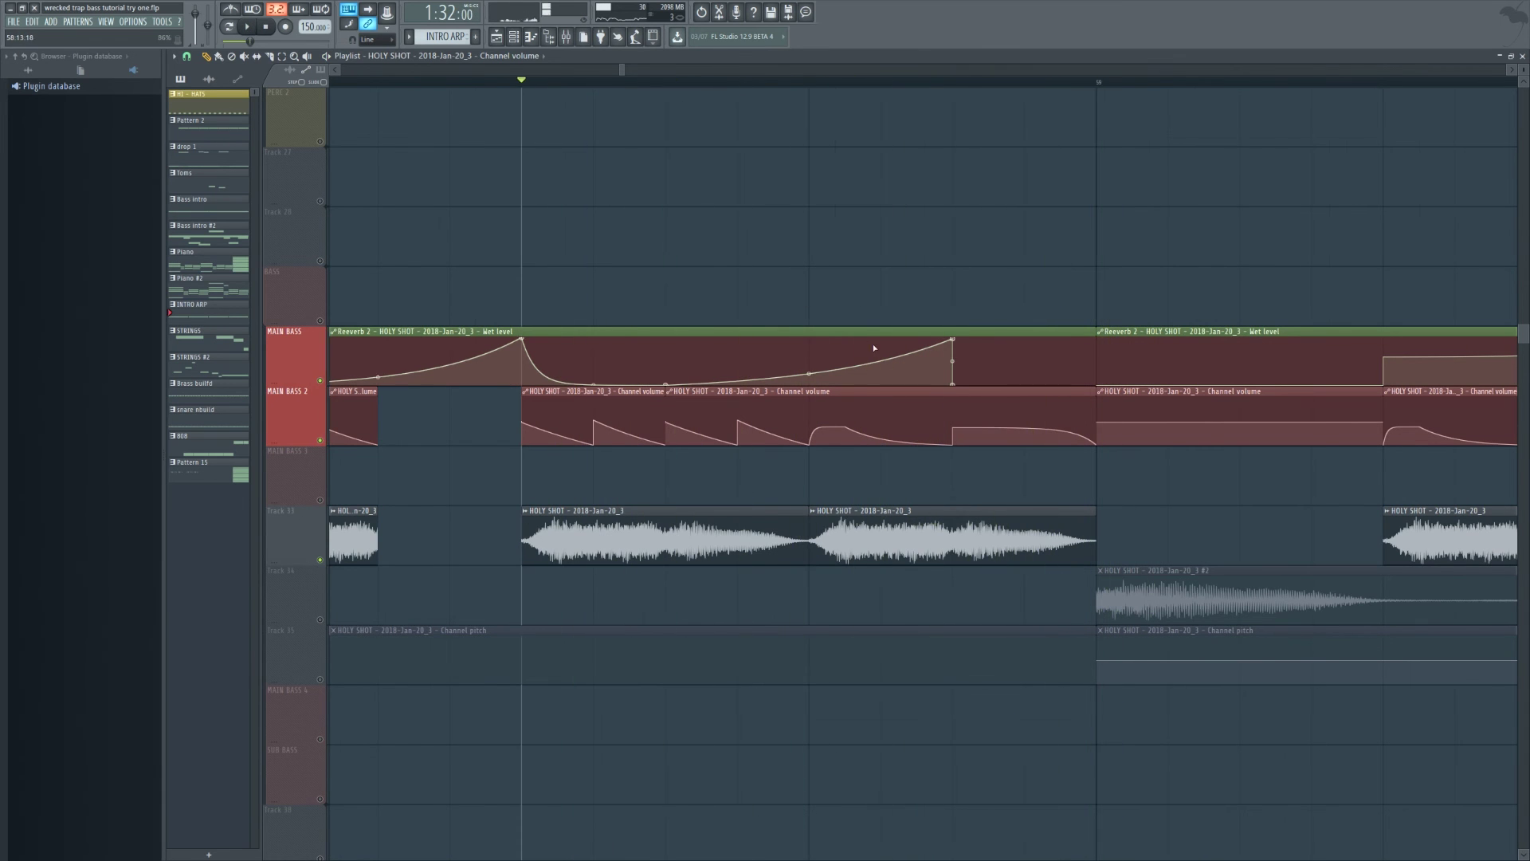
Step: Turn all muted playlist tracks back on
scroll(1064, 391, "down", 2)
scroll(1064, 391, "down", 3)
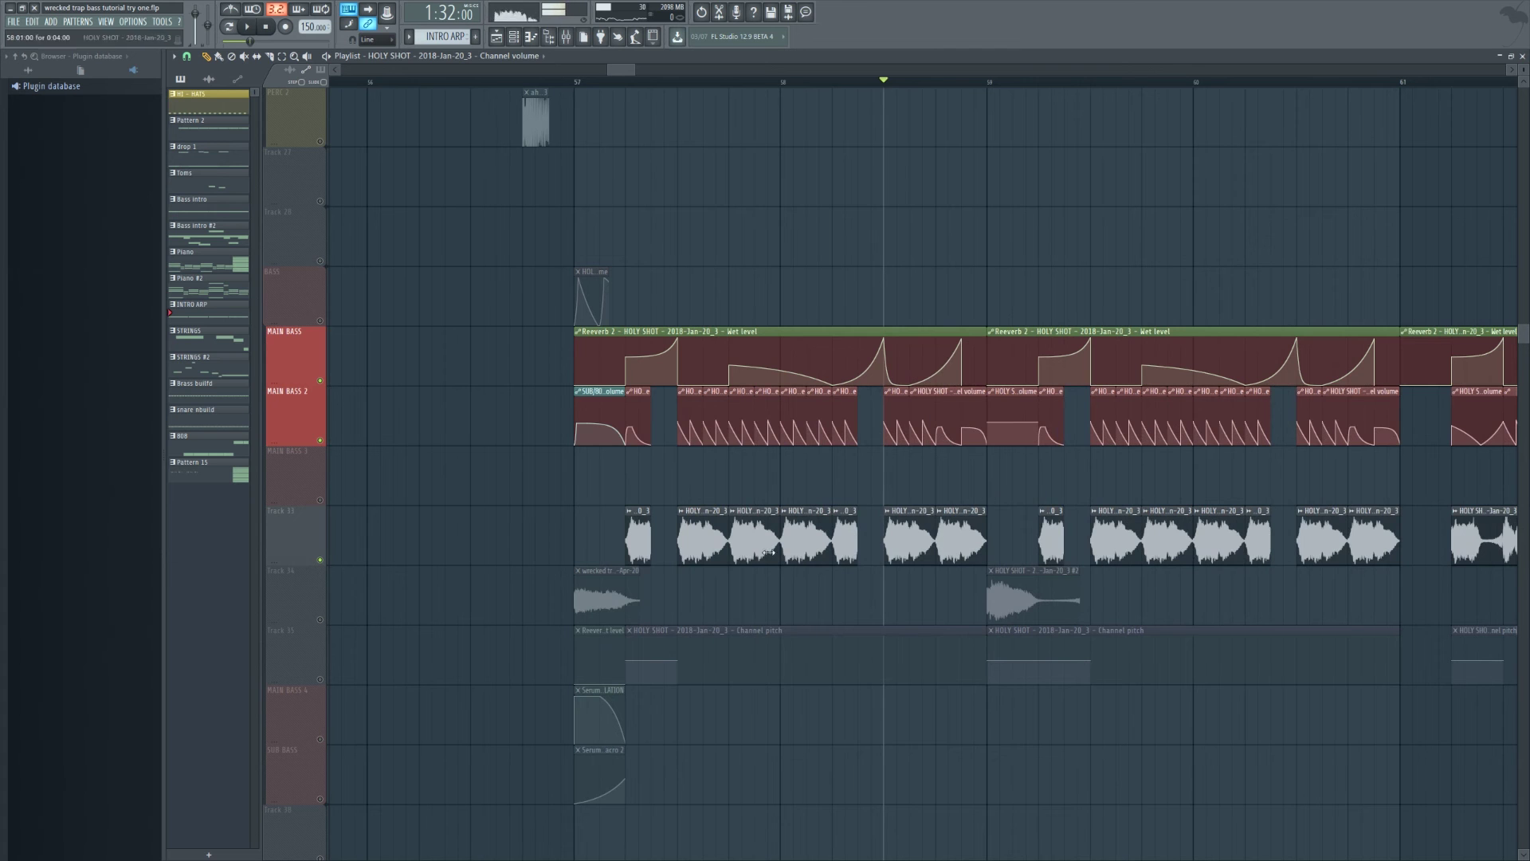
right_click(321, 560)
right_click(321, 559)
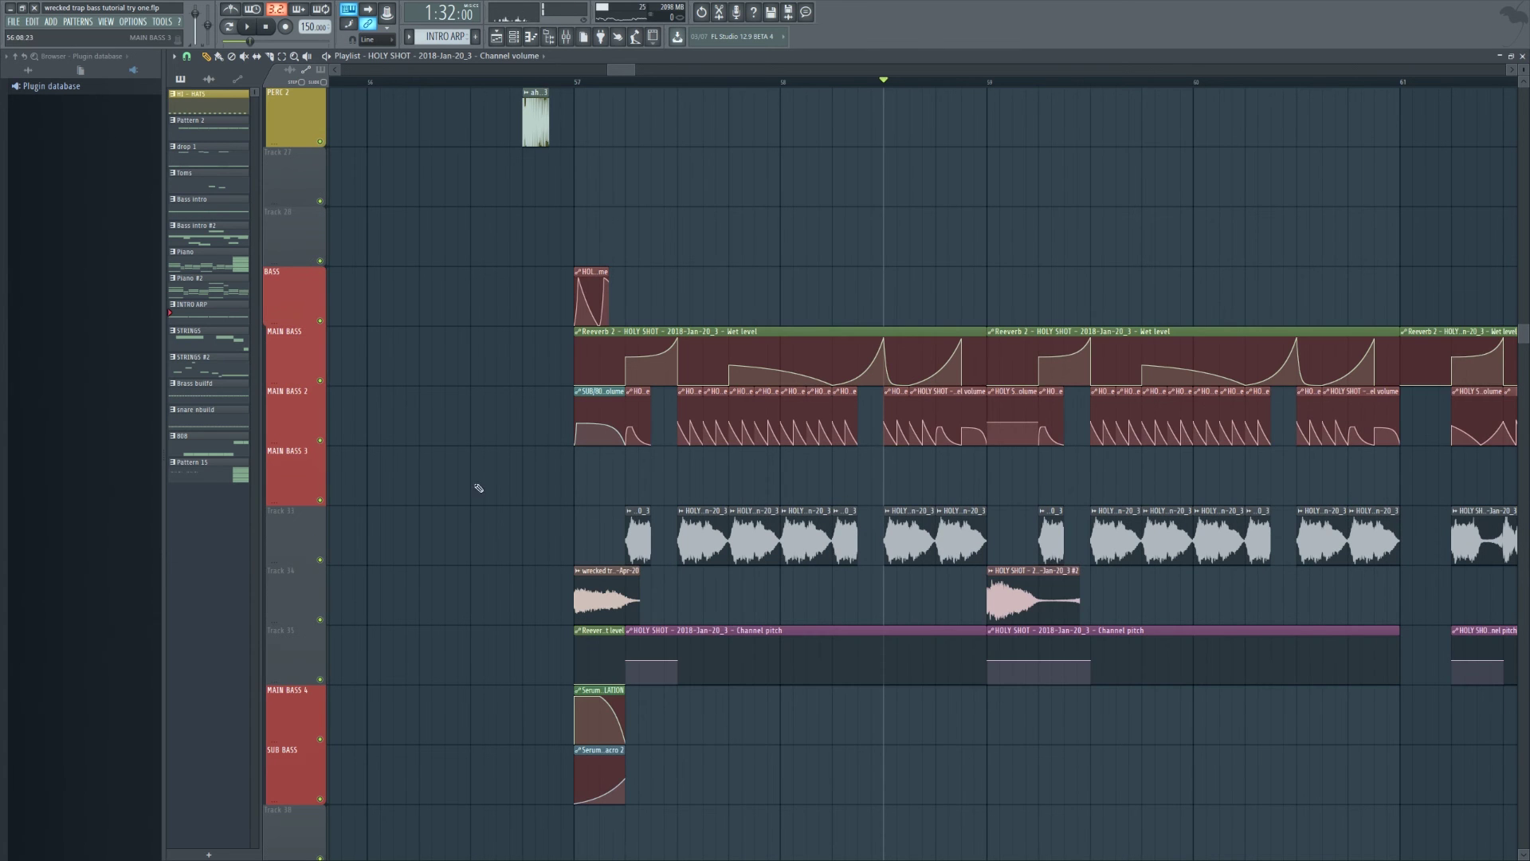
Step: Play the arrangement from bar 65 and check the channel settings of the HOLY SHOT #3 sample used there
scroll(637, 483, "down", 3)
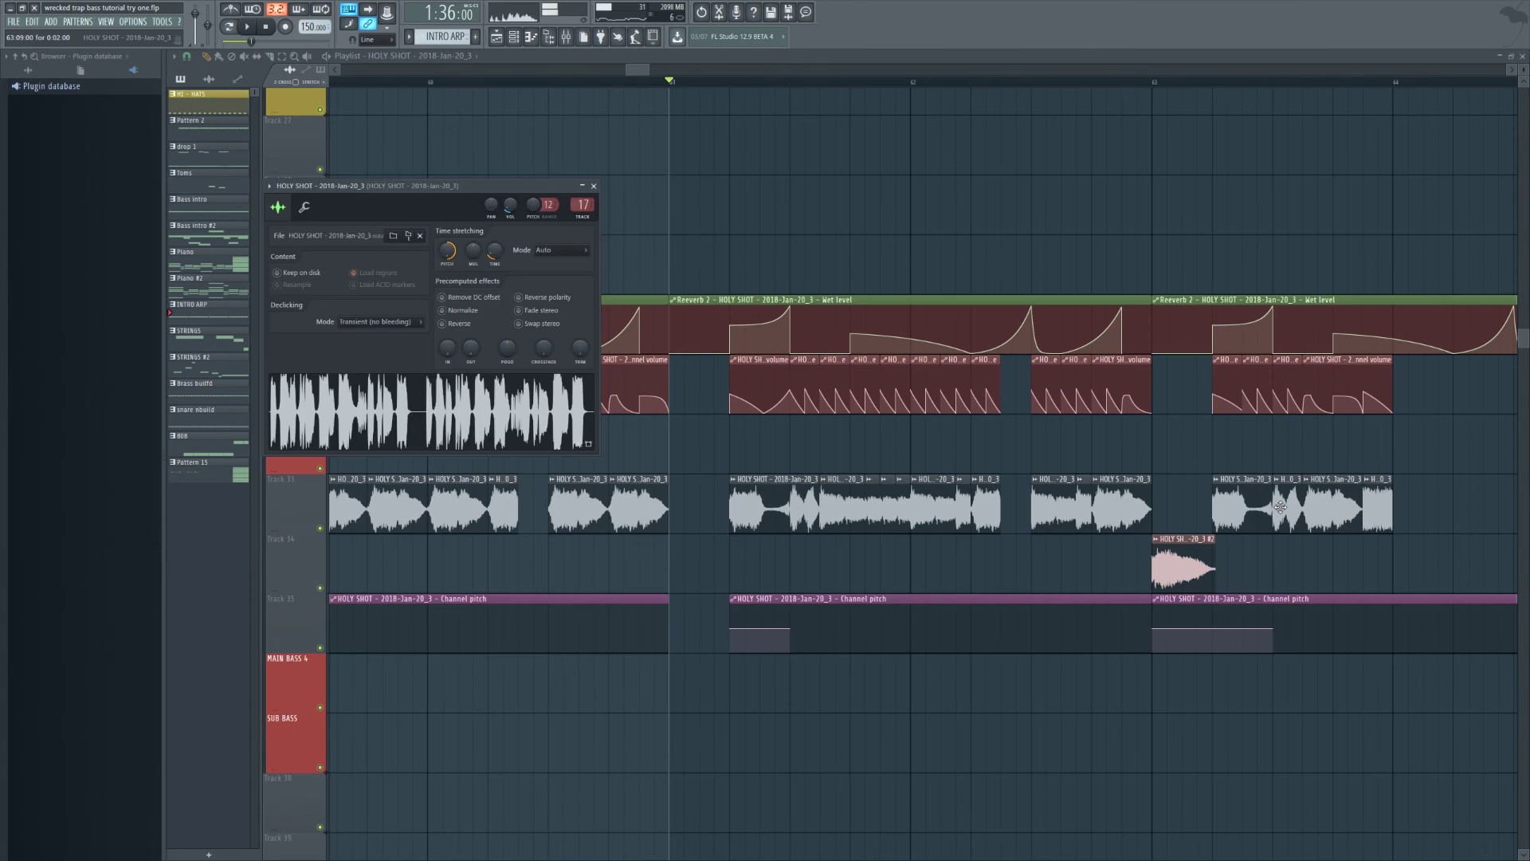
key("Escape")
scroll(962, 205, "down", 5)
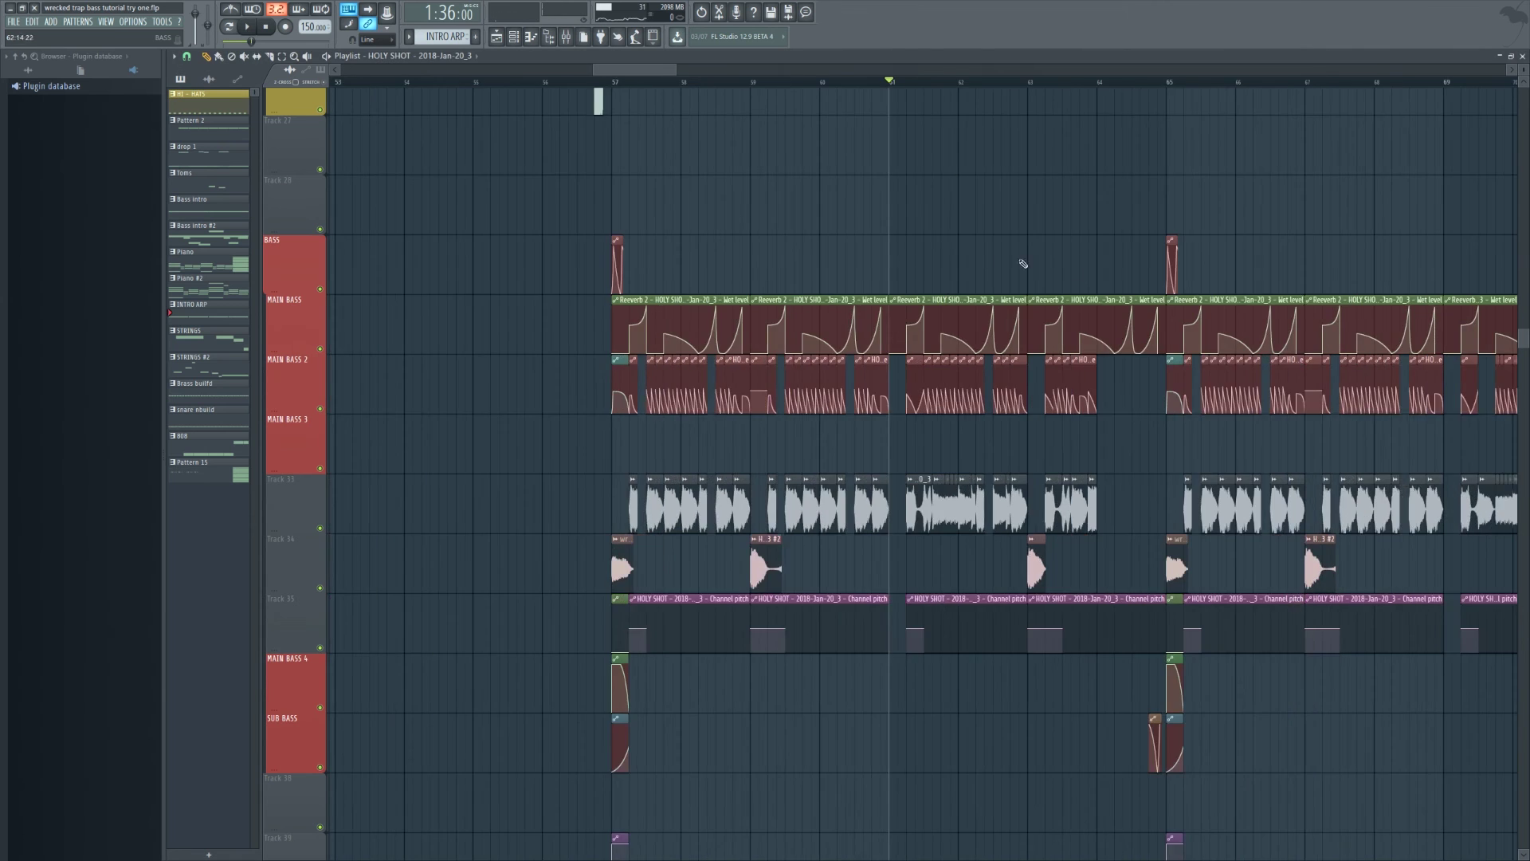
scroll(1307, 290, "up", 5)
left_click(841, 95)
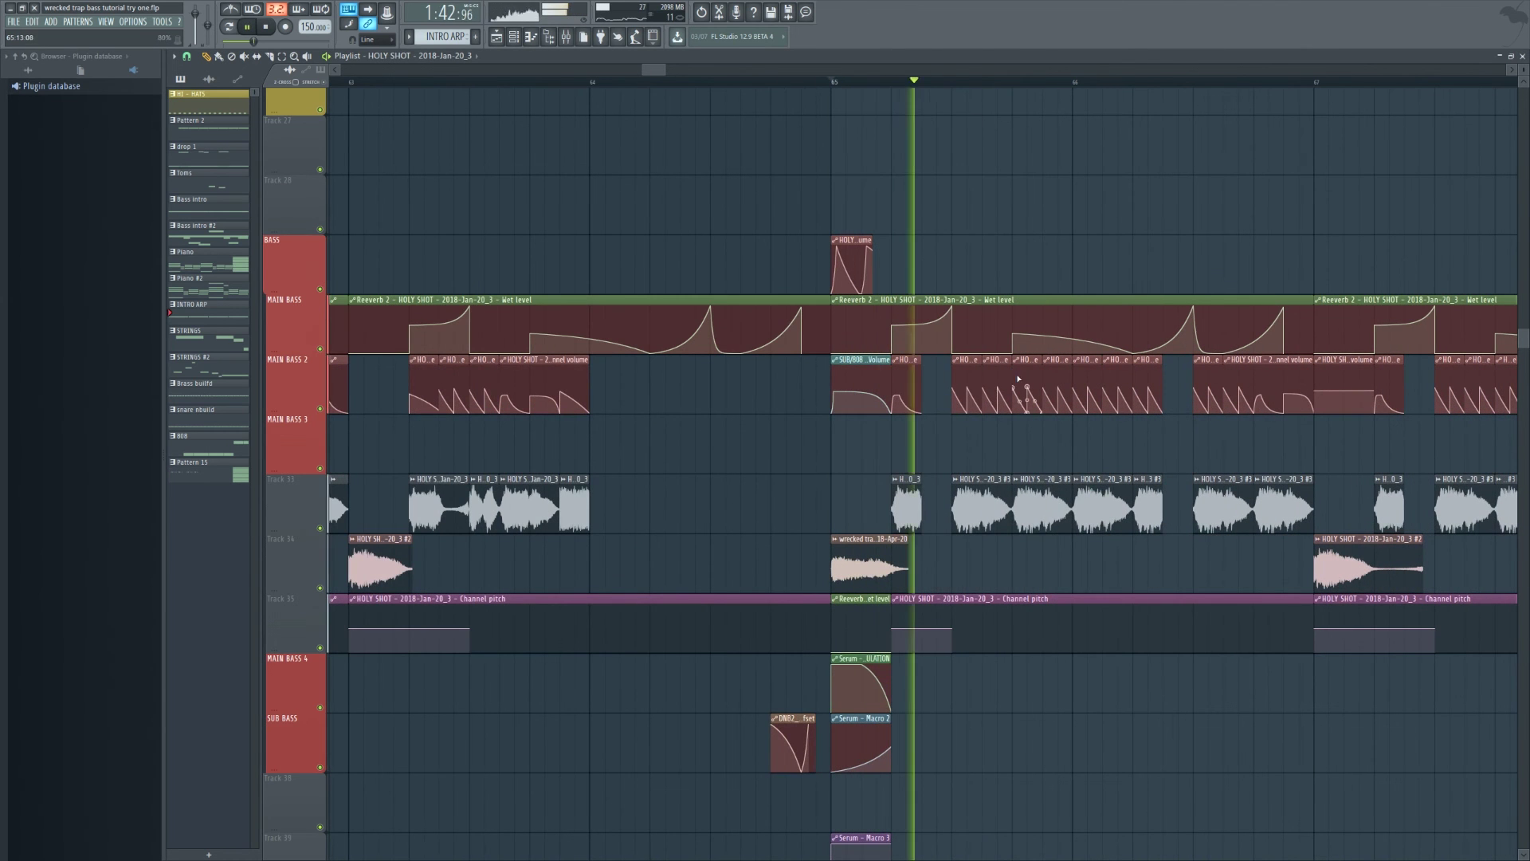
double_click(1048, 496)
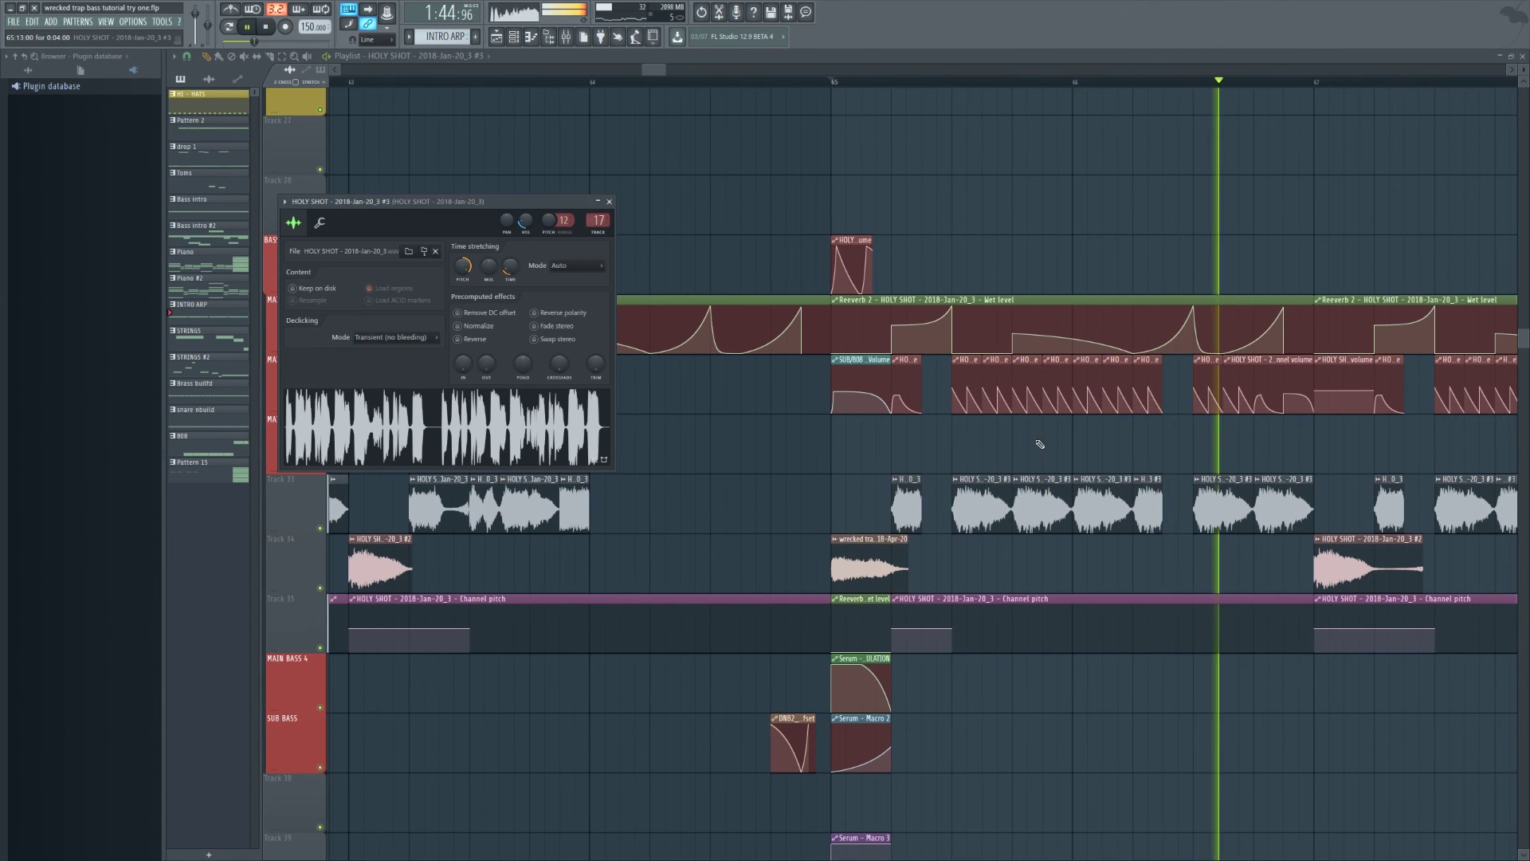
key("Escape")
key("space")
Step: Survey the full bass arrangement and play it from bar 33 and from just after the start of bar 57
scroll(1025, 256, "down", 6)
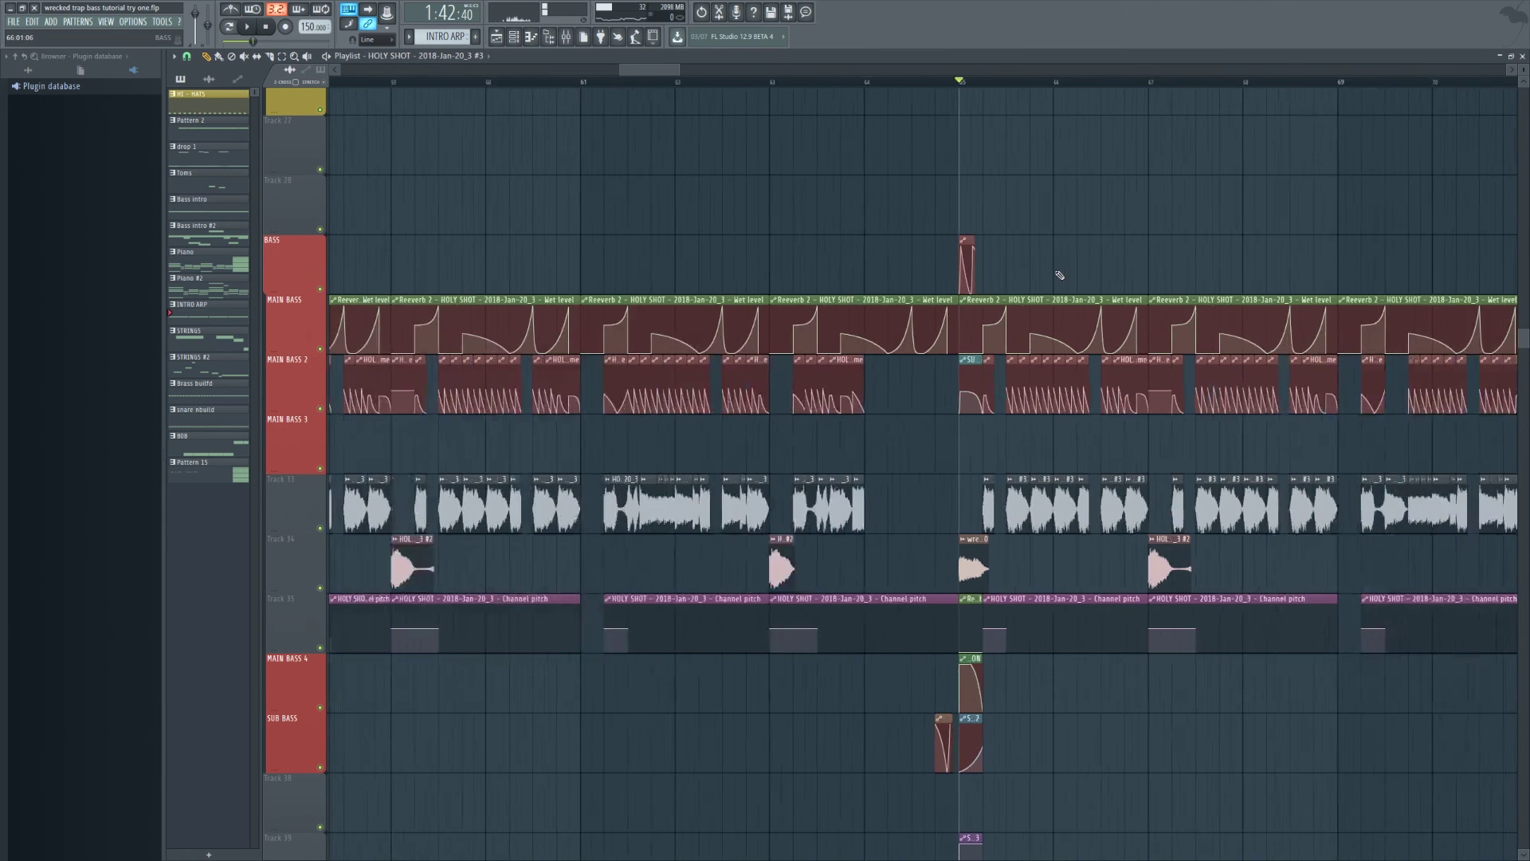
scroll(1048, 262, "down", 2)
scroll(871, 362, "up", 2)
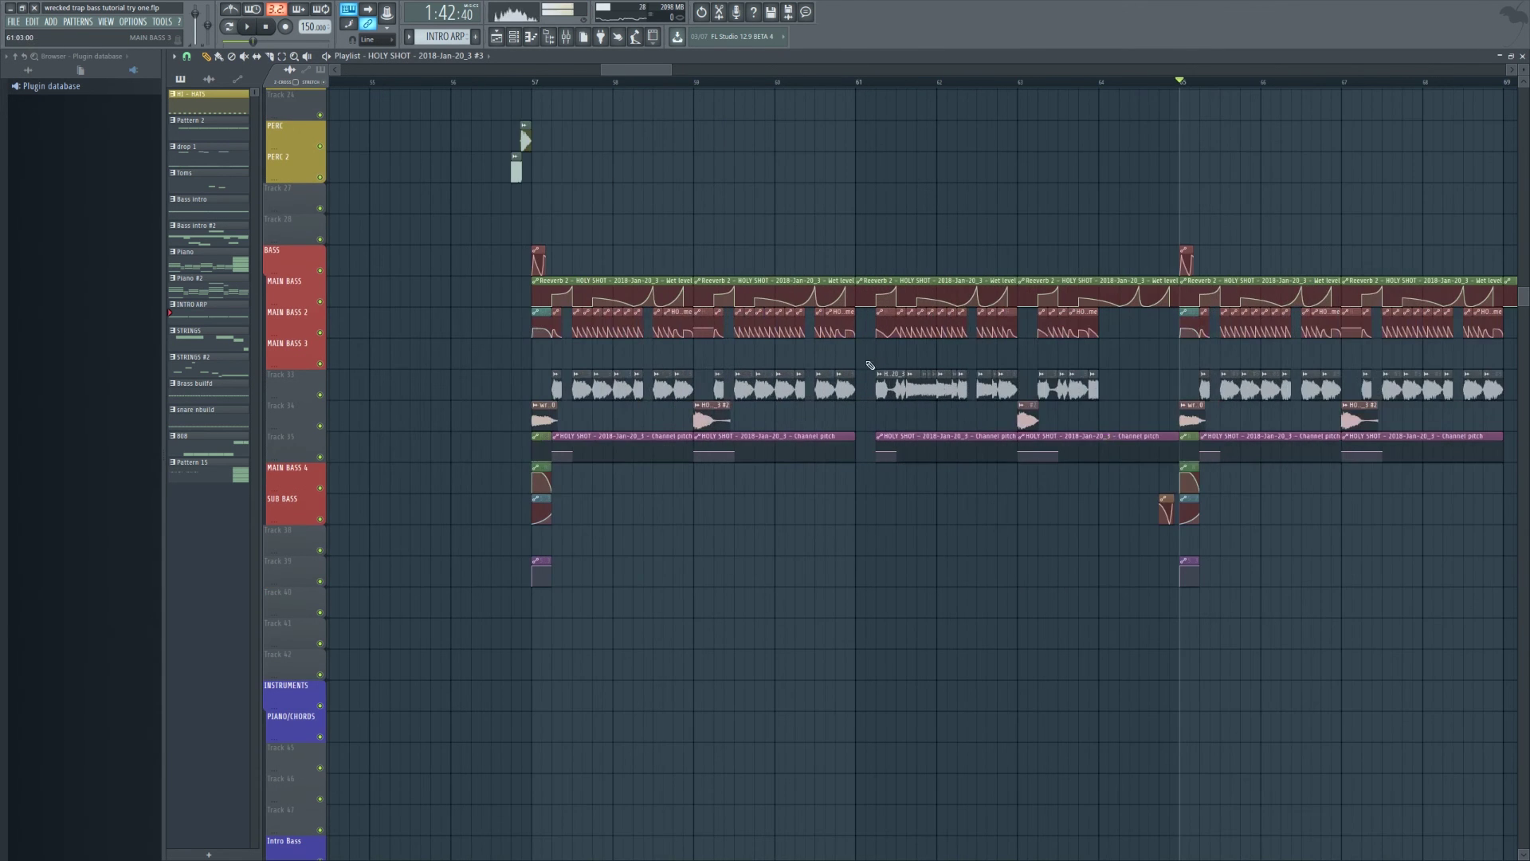
scroll(786, 362, "down", 4)
scroll(838, 351, "down", 8)
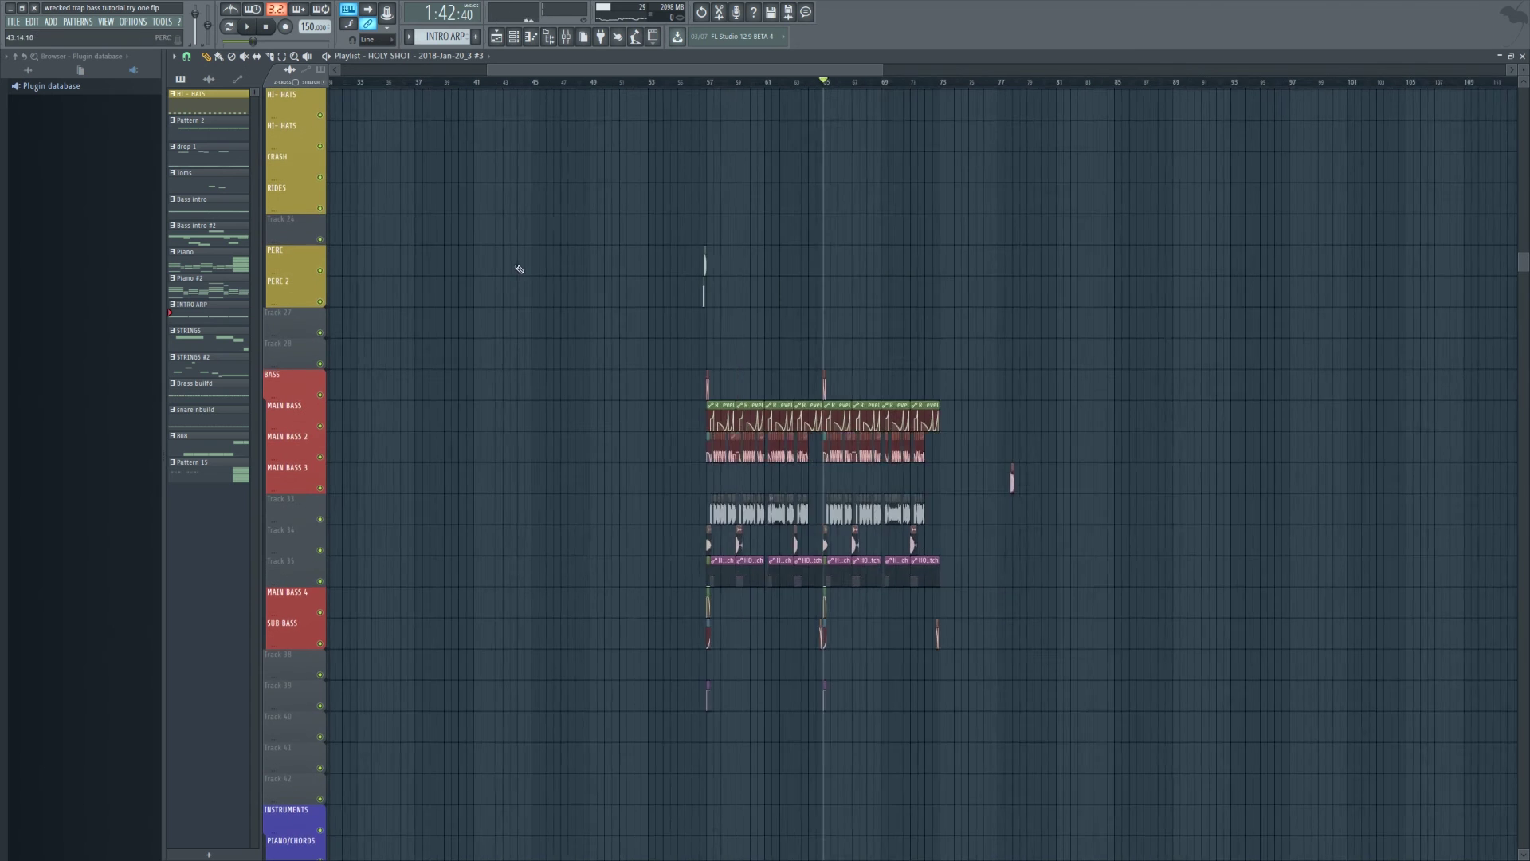
scroll(654, 210, "up", 4)
scroll(471, 70, "up", 4)
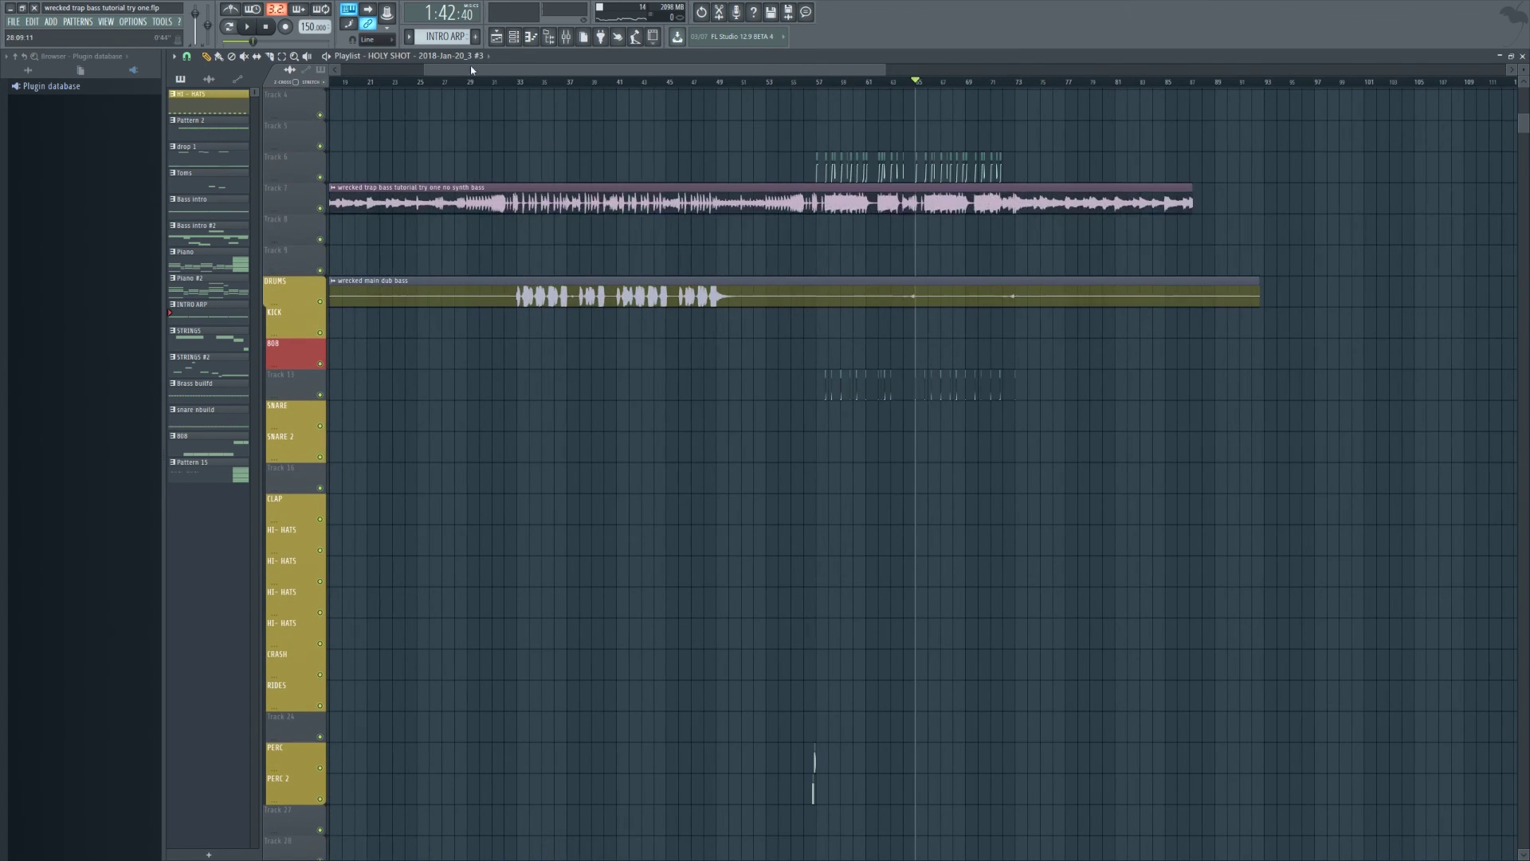
key("space")
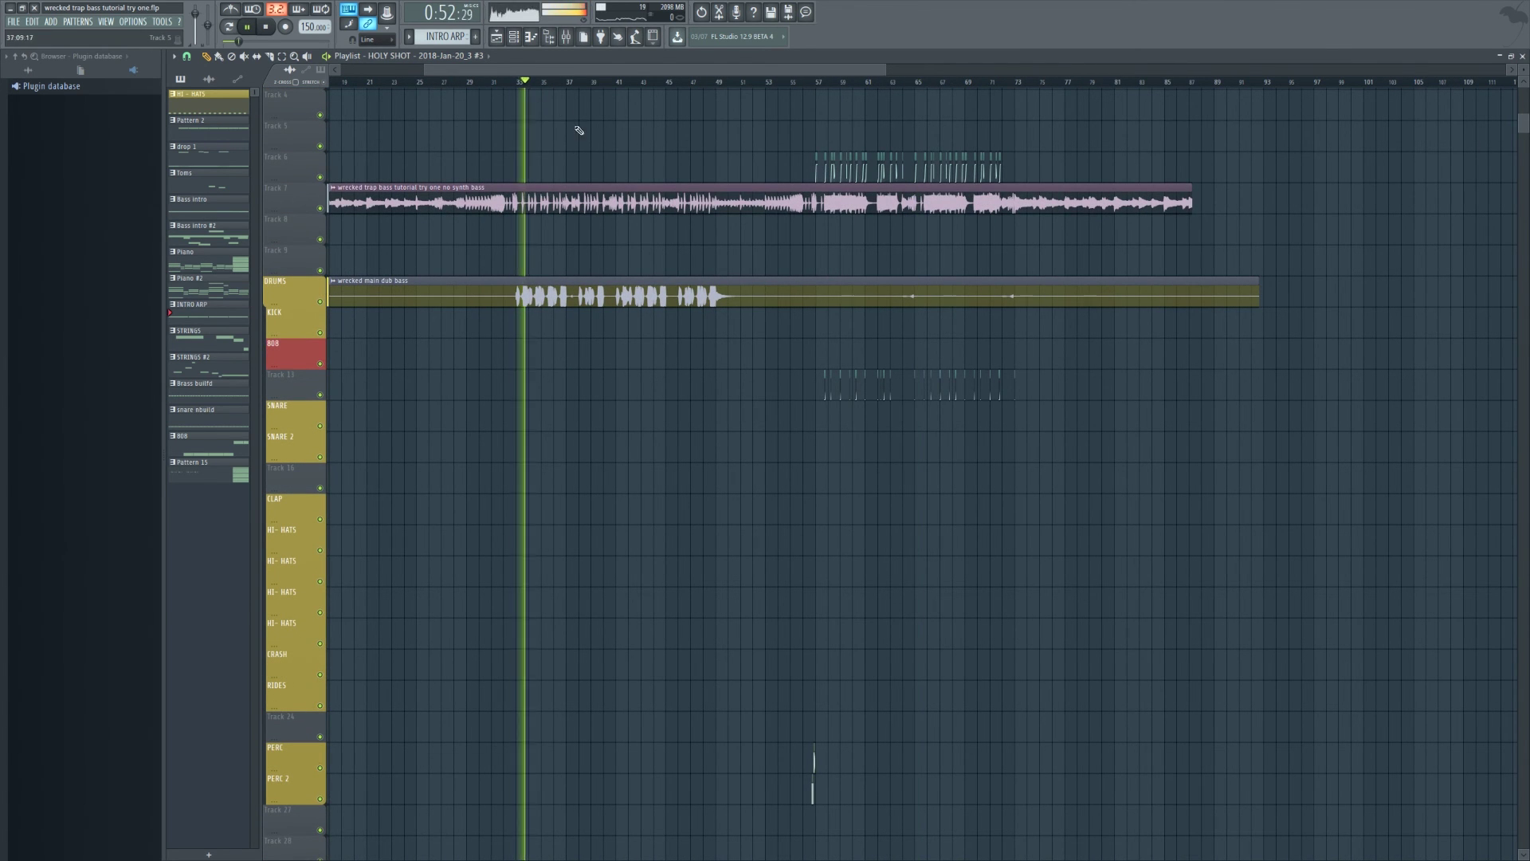
scroll(894, 423, "down", 6)
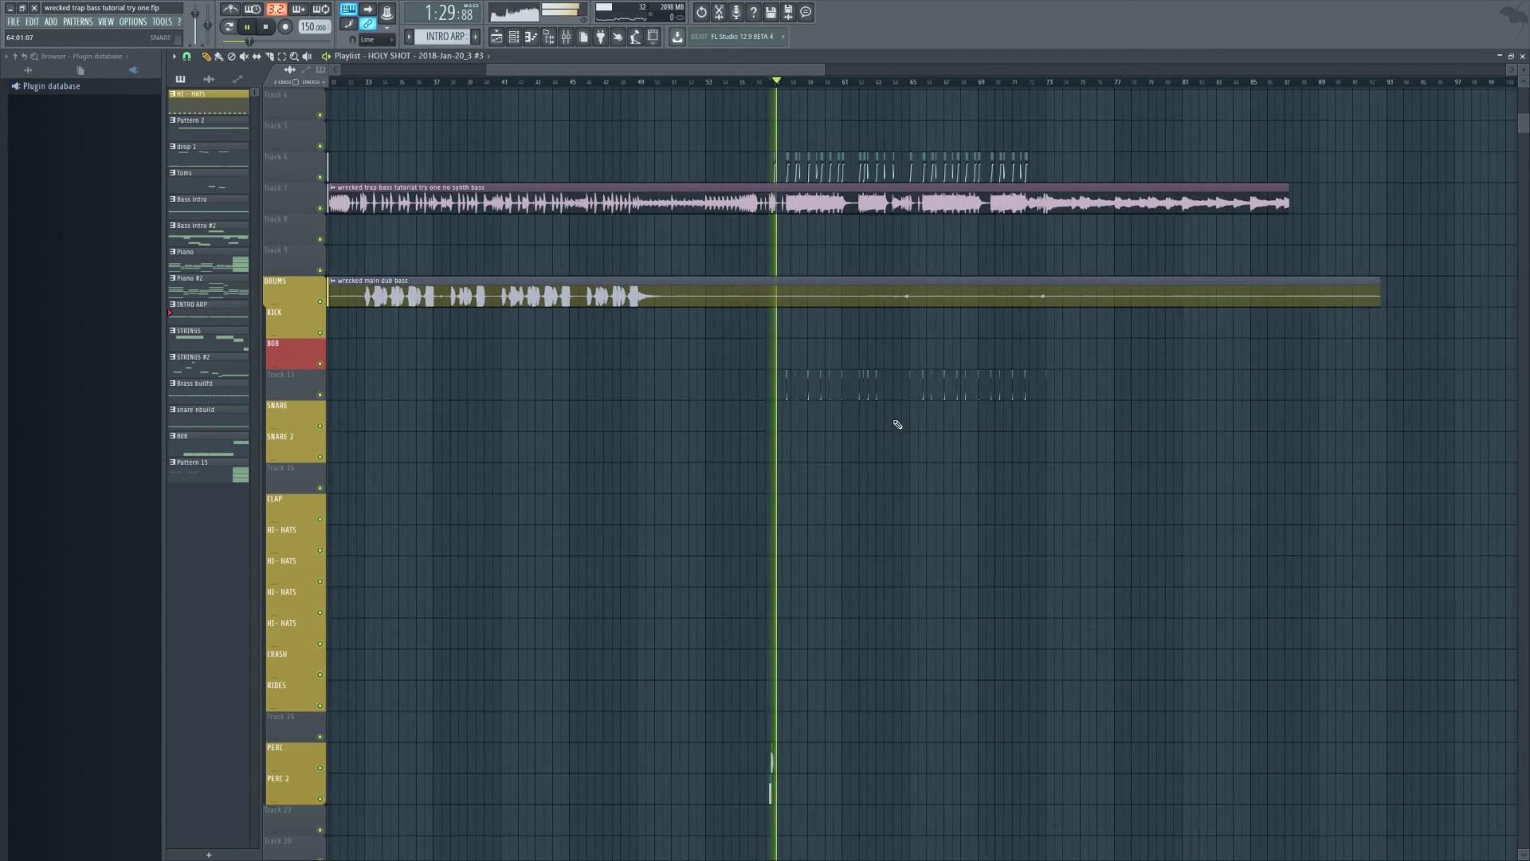
Step: Follow the drop's playback on the bass tracks from bar 57 and stop it during bar 59
scroll(839, 348, "up", 4)
scroll(747, 375, "up", 4)
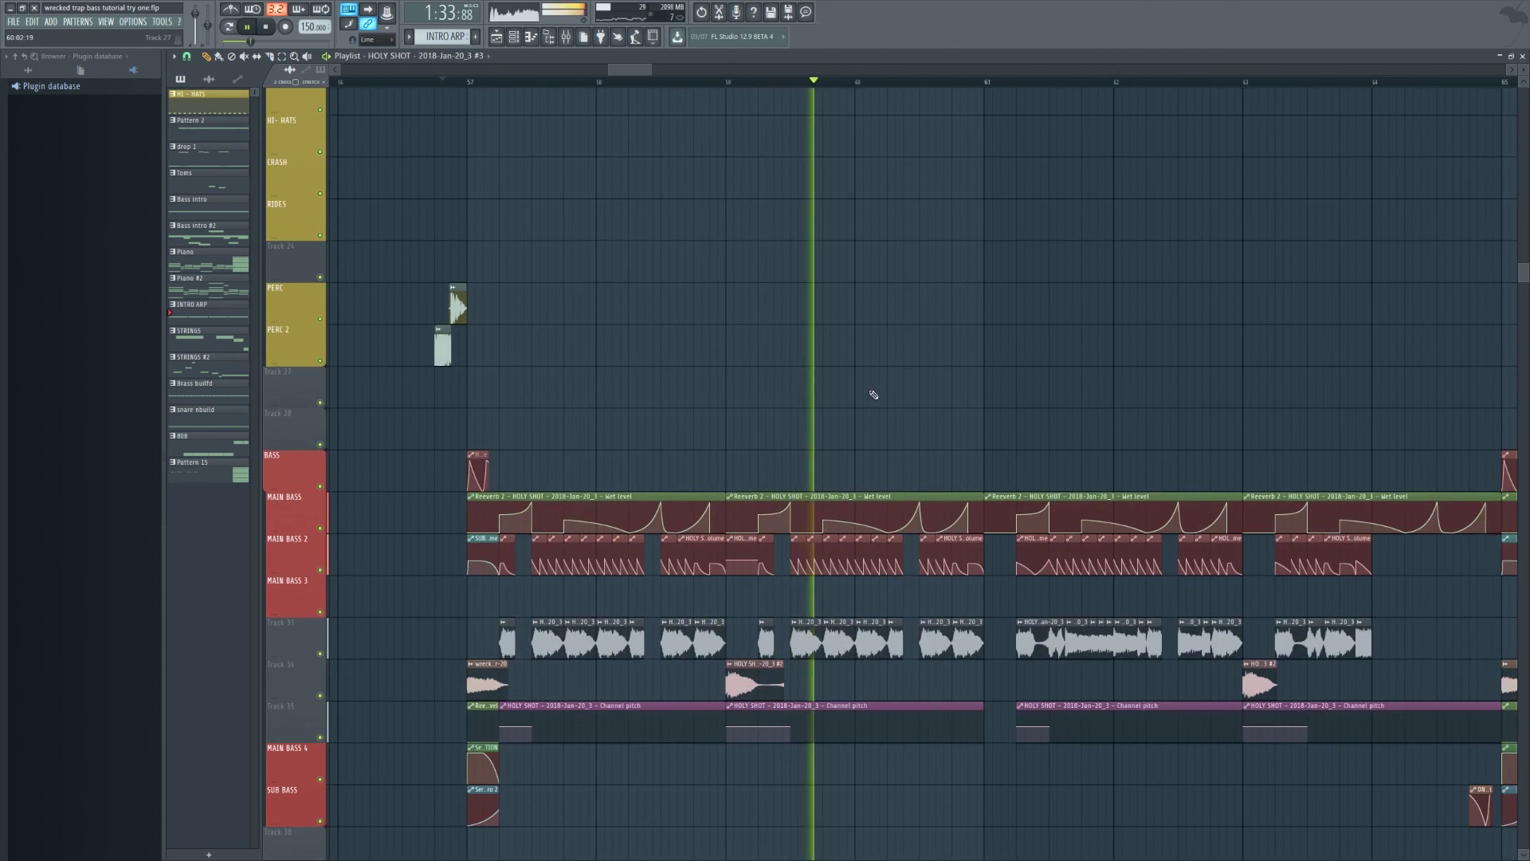
scroll(850, 393, "down", 3)
key("space")
Step: Examine the drop's bass audio clips and their reverb, volume and pitch automation from bar 57 to 73, along with the drum tracks above
scroll(895, 376, "down", 4)
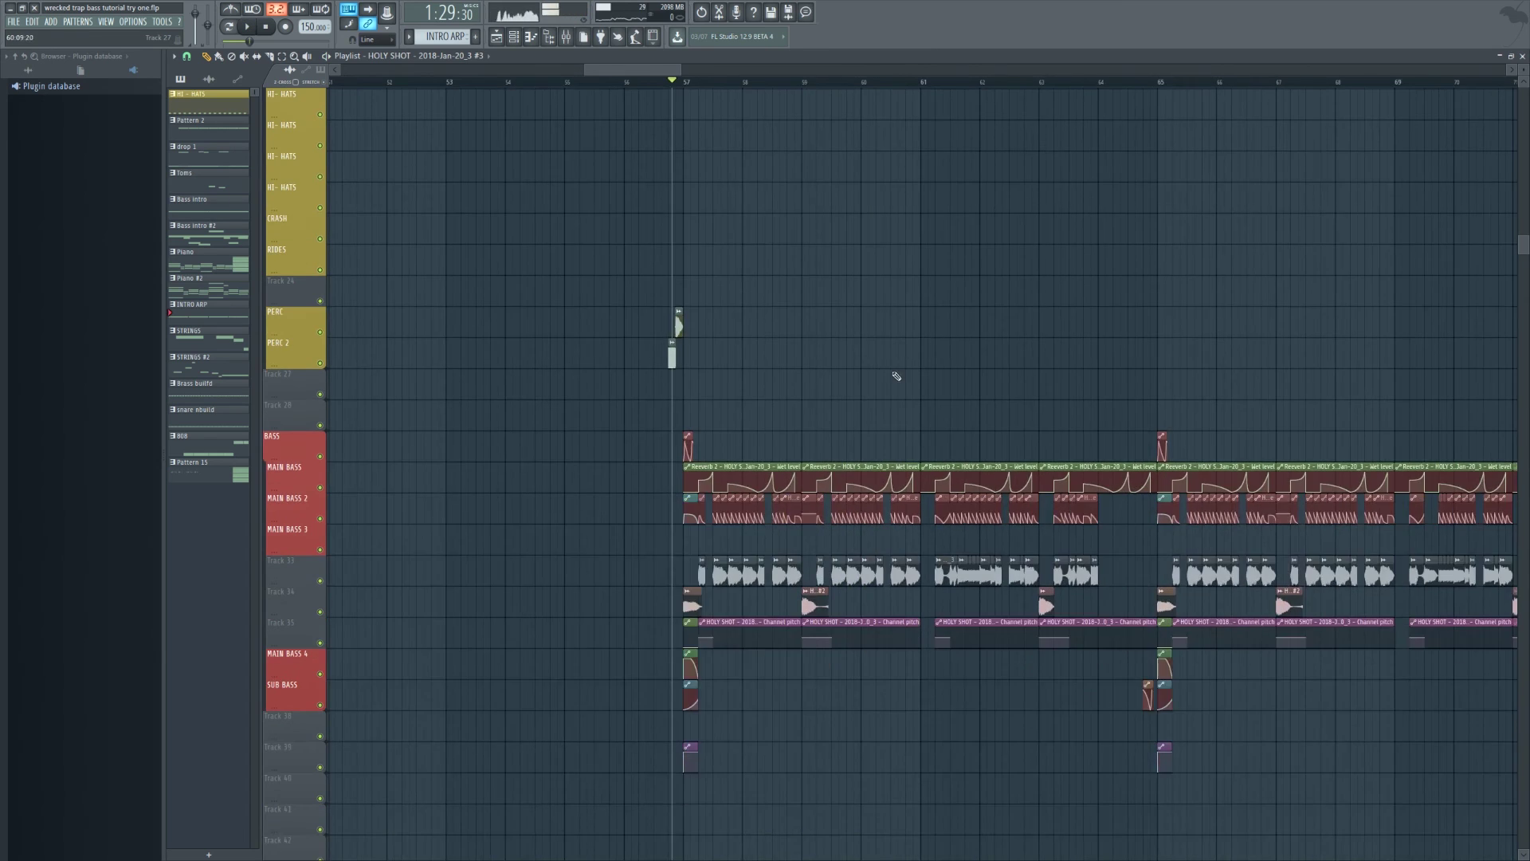
scroll(888, 375, "down", 4)
scroll(950, 342, "down", 2)
scroll(1062, 332, "down", 2)
scroll(1064, 335, "up", 3)
scroll(1065, 354, "up", 3)
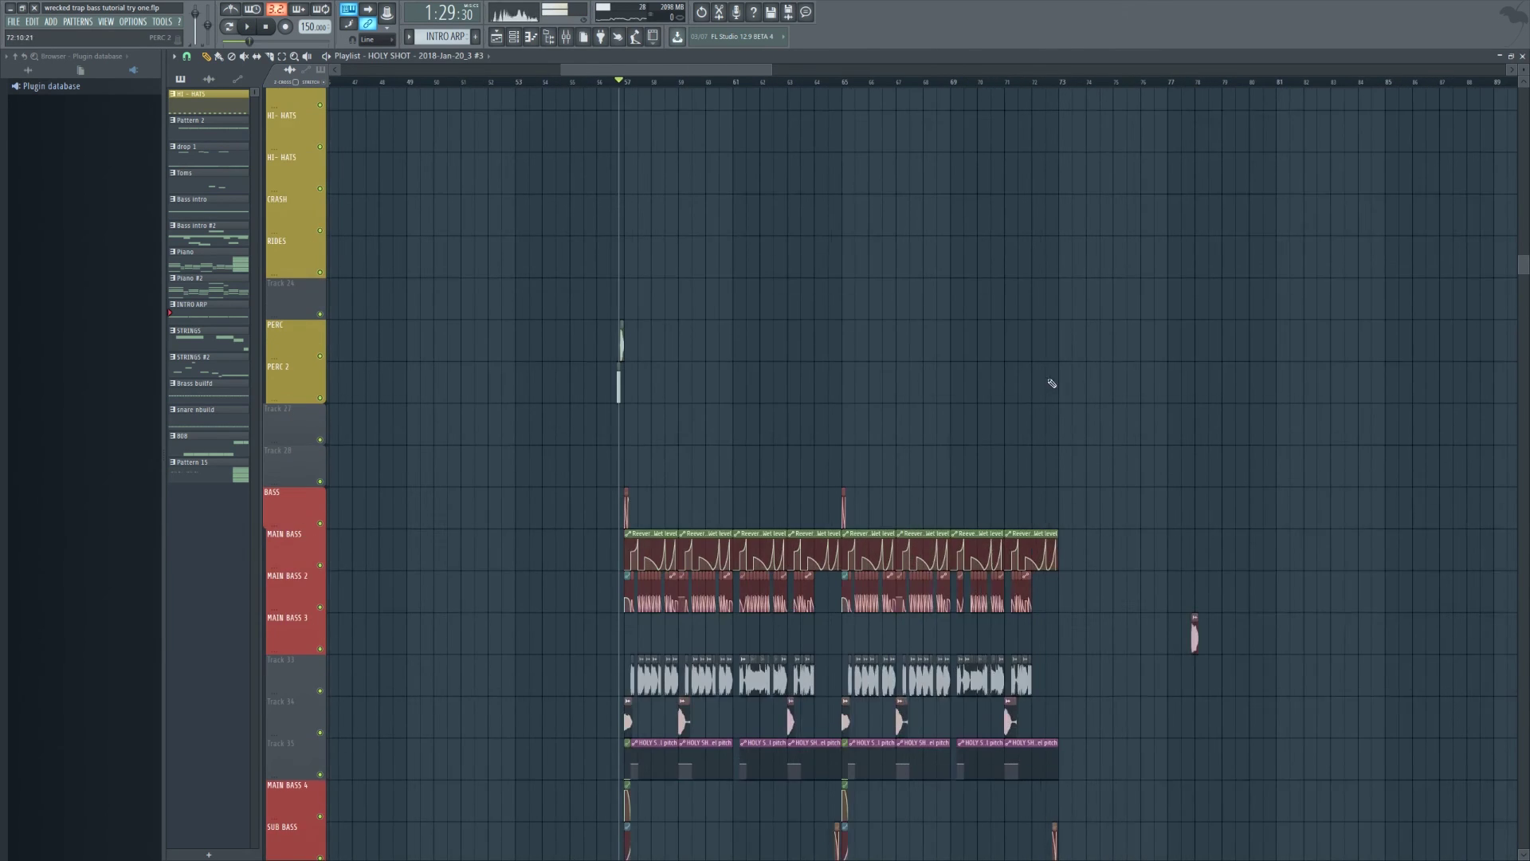
scroll(577, 457, "up", 8)
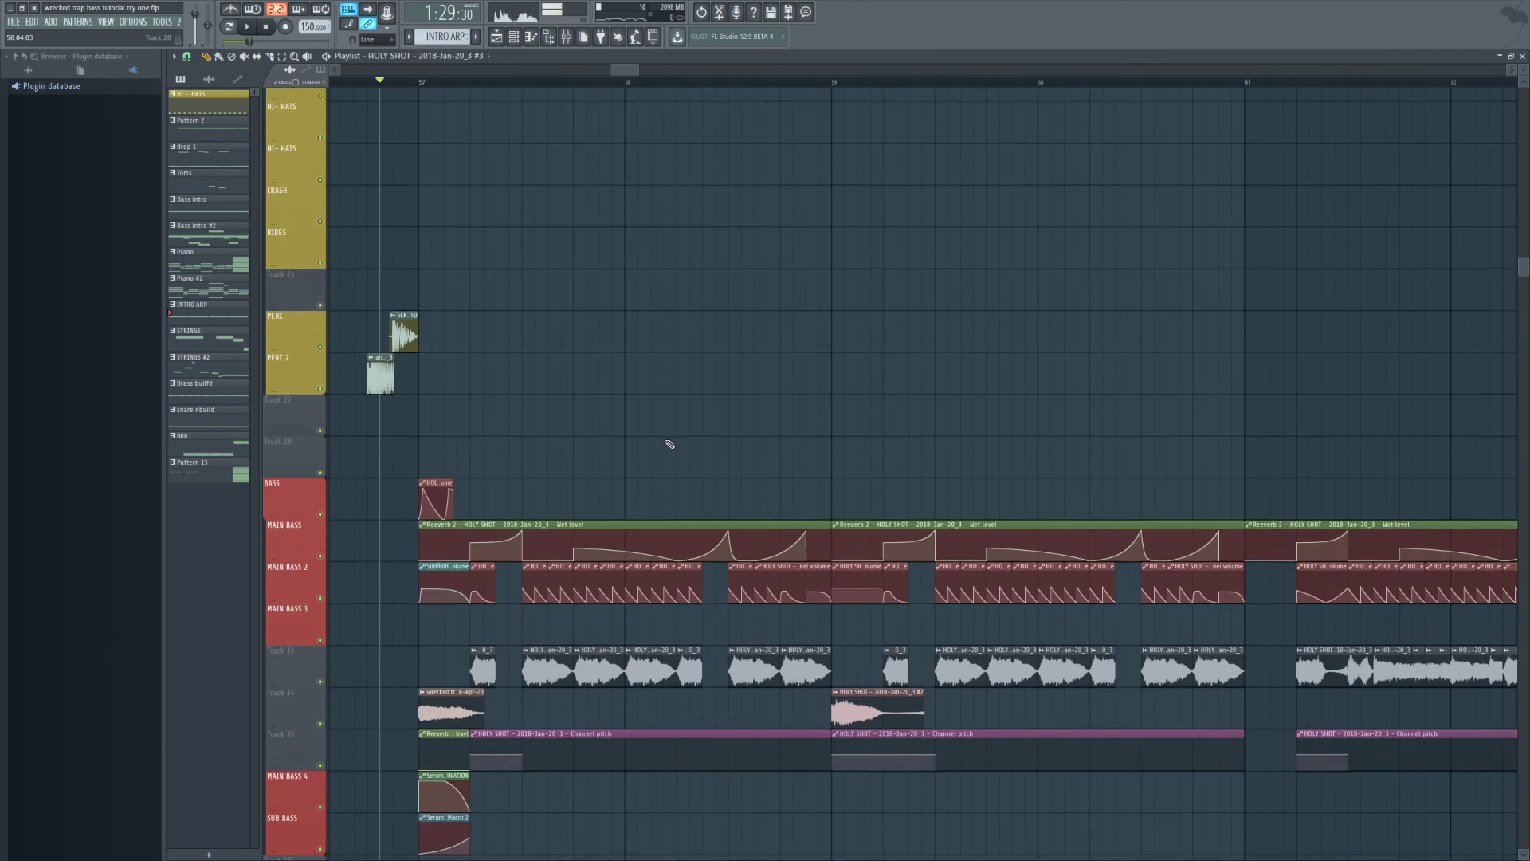
scroll(605, 510, "down", 4)
scroll(451, 522, "up", 3)
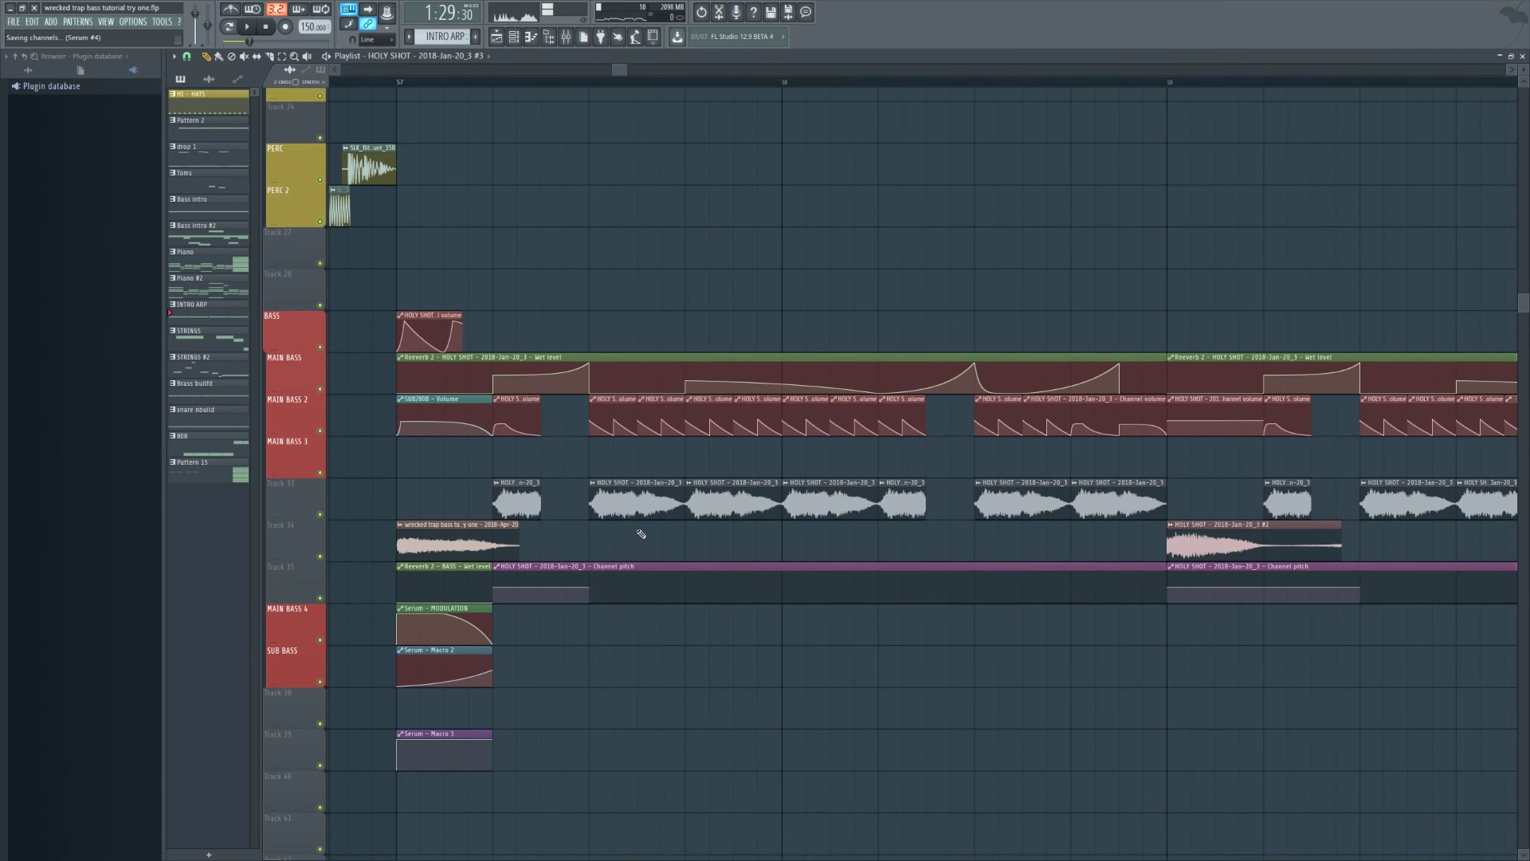
scroll(666, 536, "down", 4)
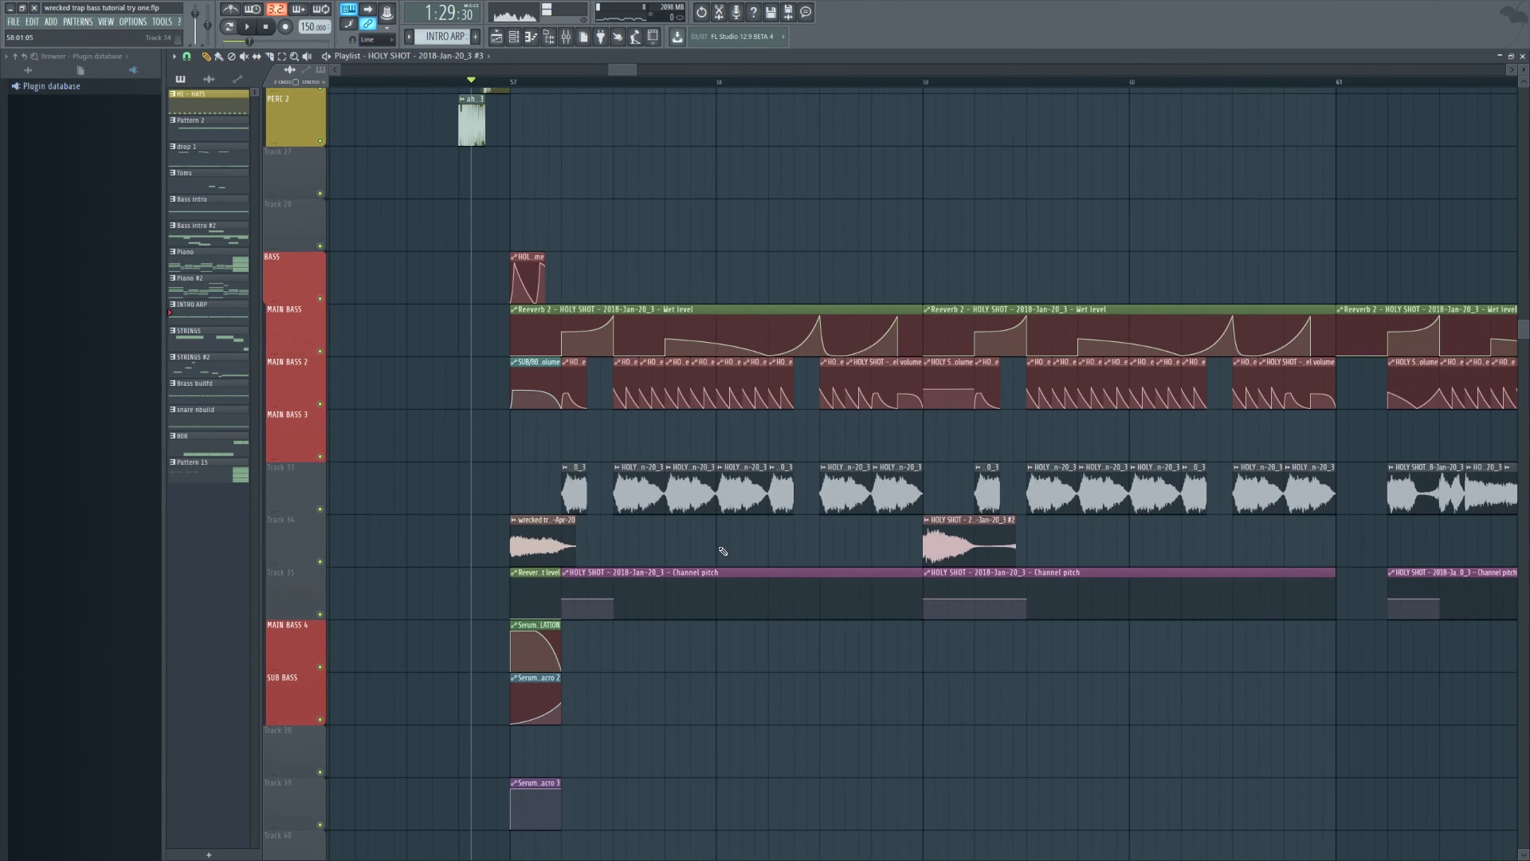
scroll(723, 551, "down", 8)
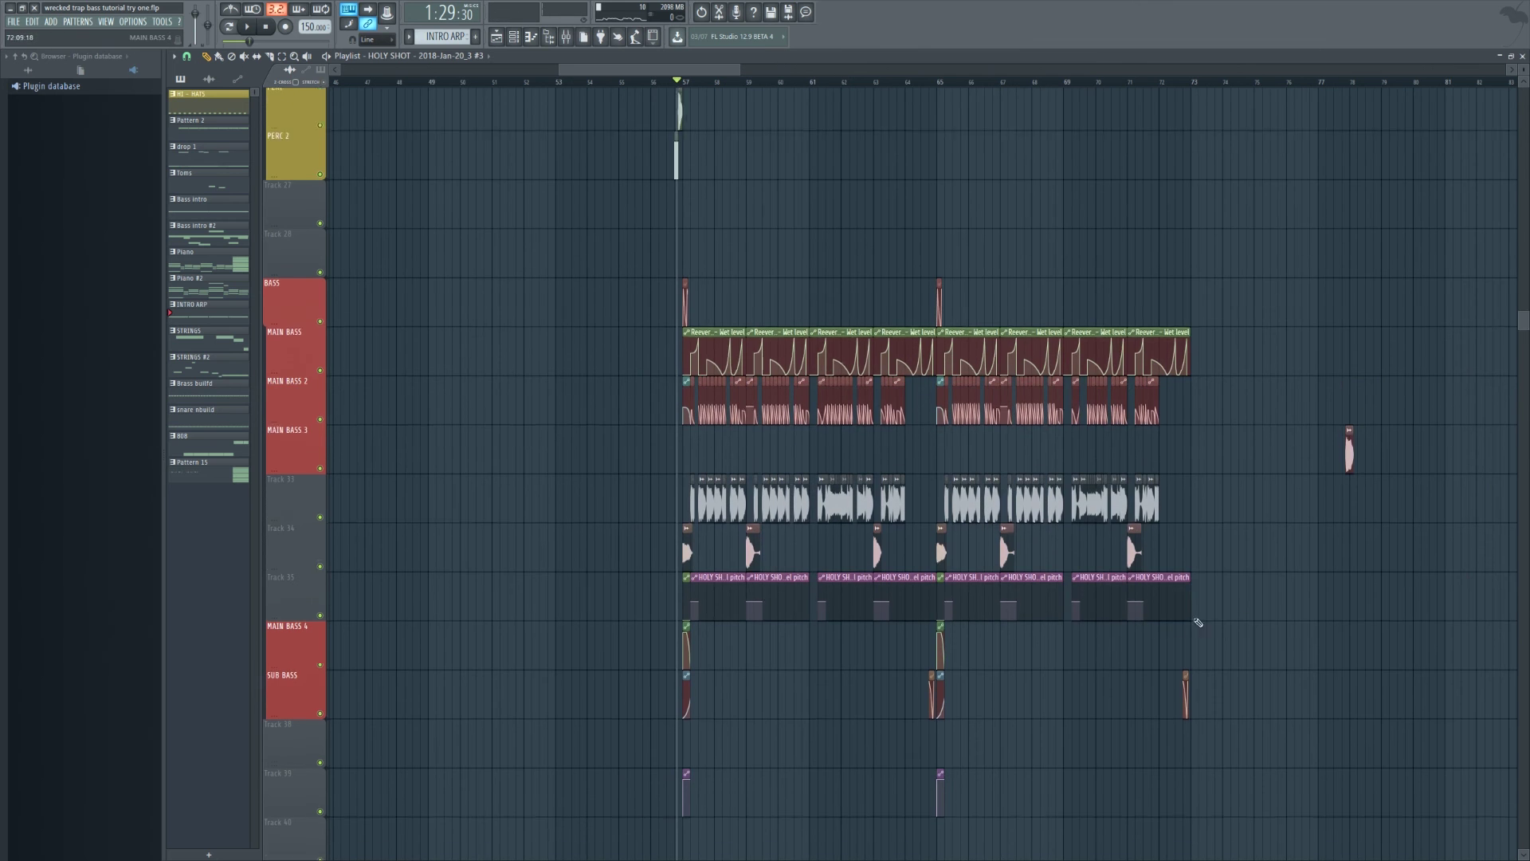
scroll(803, 341, "down", 6)
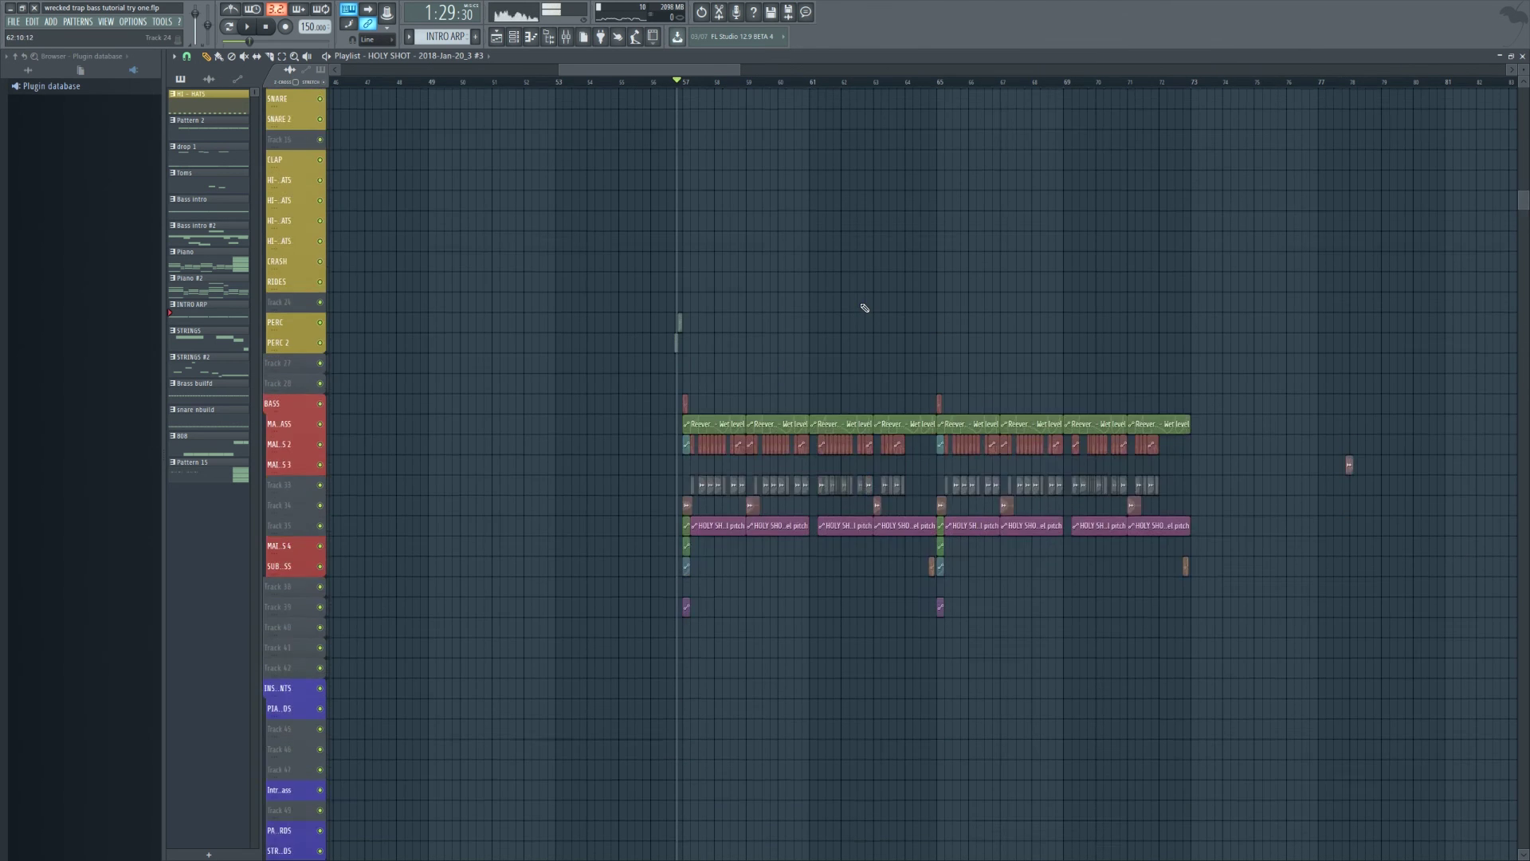
scroll(865, 309, "up", 3)
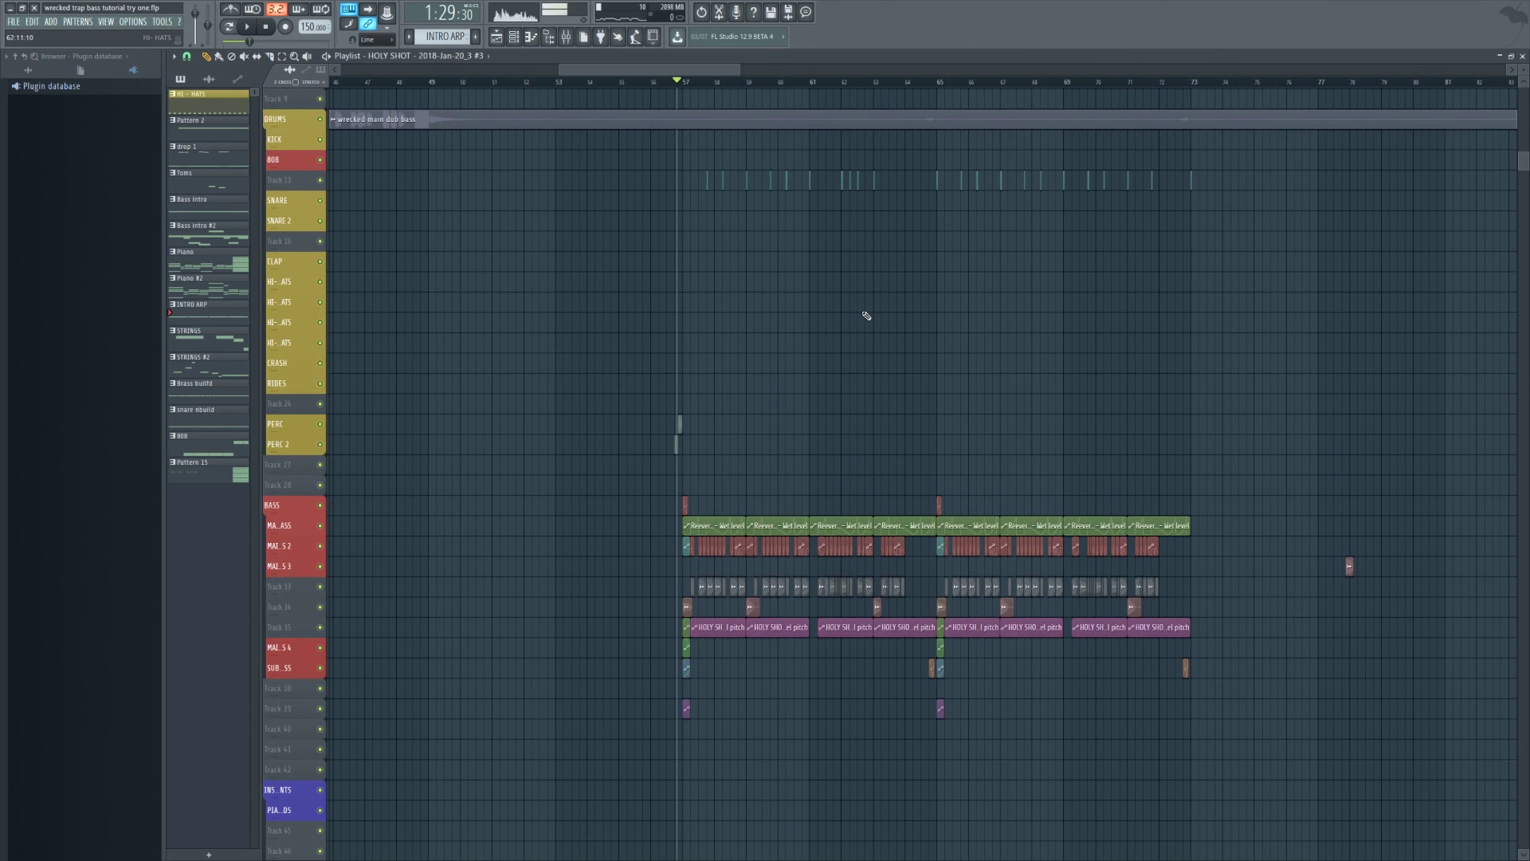